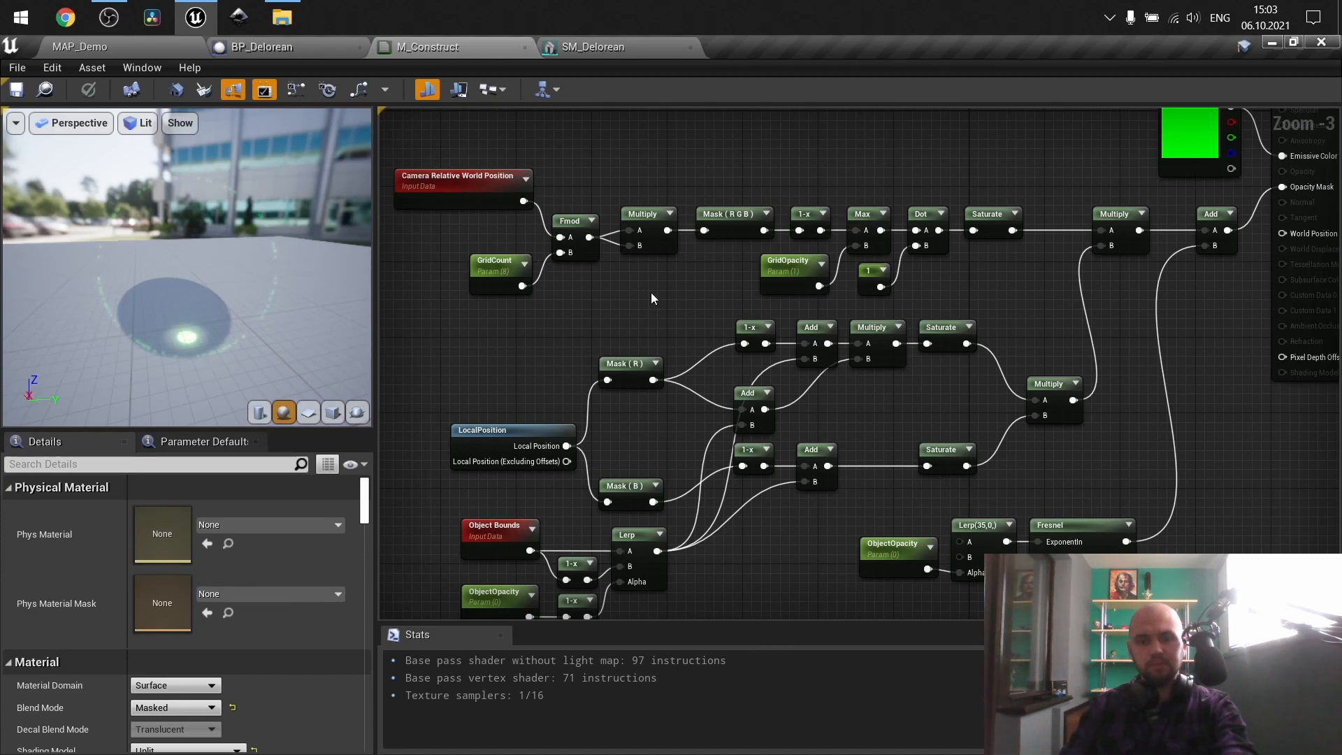
# Examine the overall M_Construct node graph and the material's settings from Physical Material down to Translucency Self Shadowing
pyautogui.scroll(-1, 652, 293)
pyautogui.moveTo(652, 299); pyautogui.dragTo(664, 330, button='right')
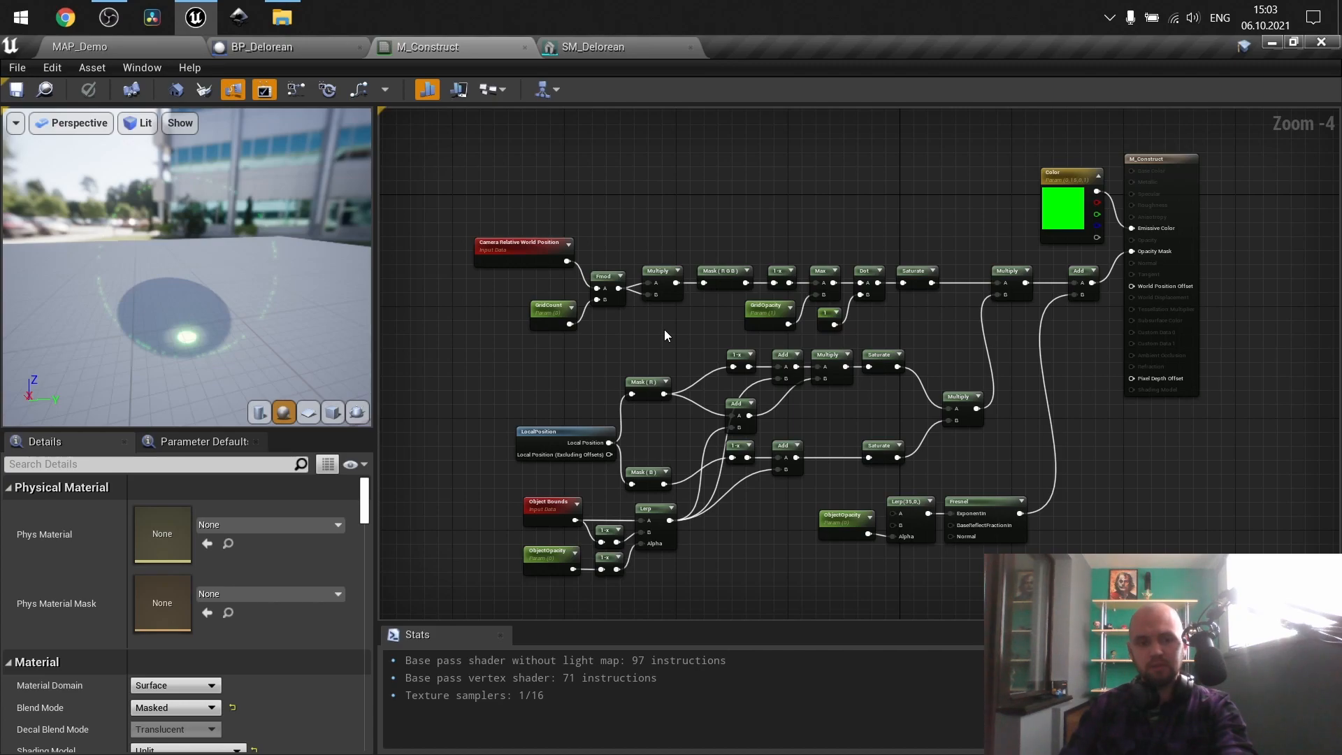
pyautogui.scroll(-2, 328, 561)
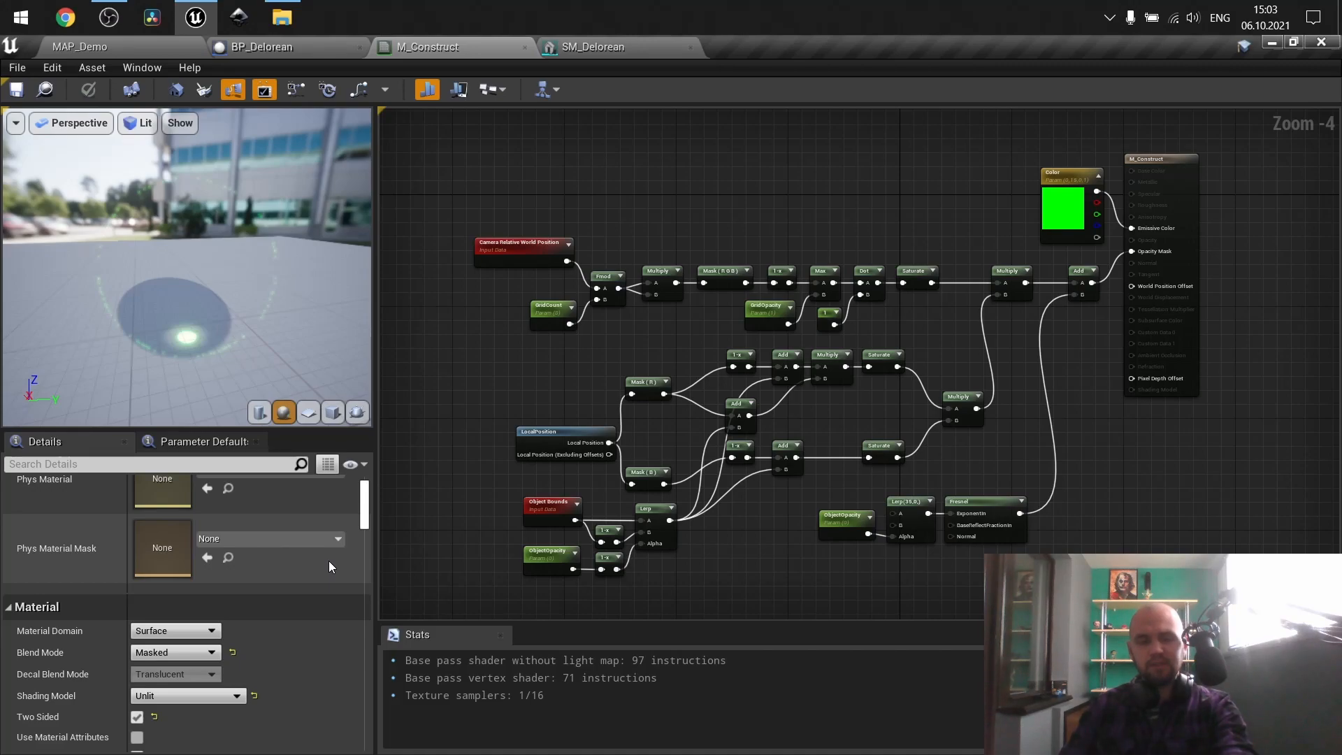
pyautogui.scroll(-6, 328, 561)
pyautogui.scroll(-15, 328, 560)
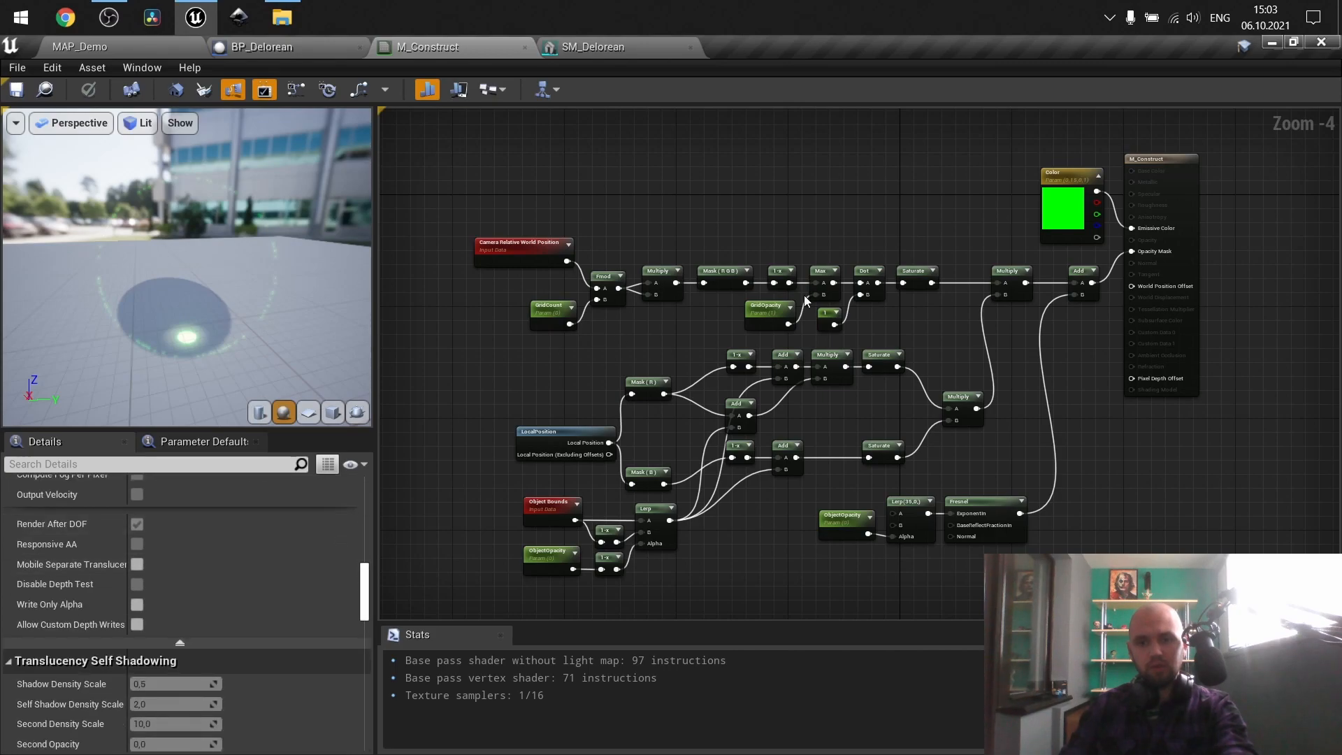
pyautogui.scroll(1, 935, 229)
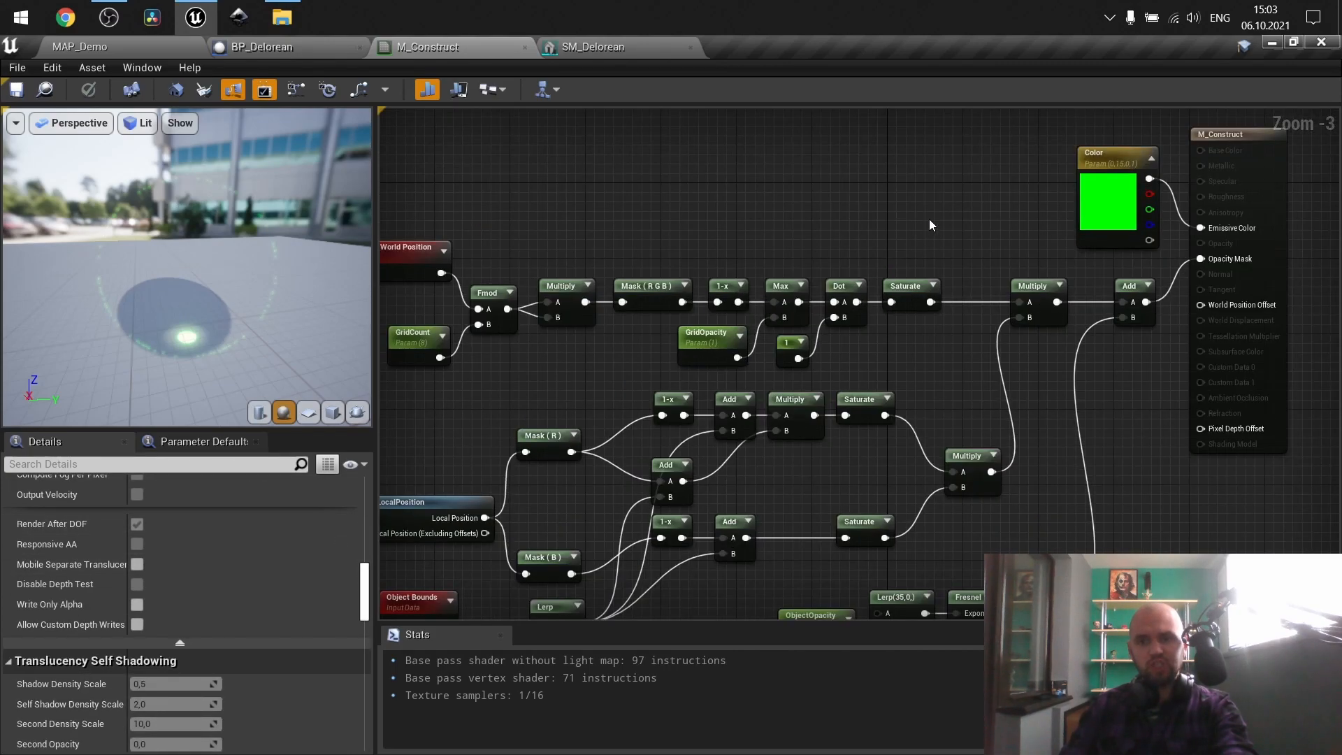
pyautogui.moveTo(882, 207); pyautogui.dragTo(1032, 107, button='right')
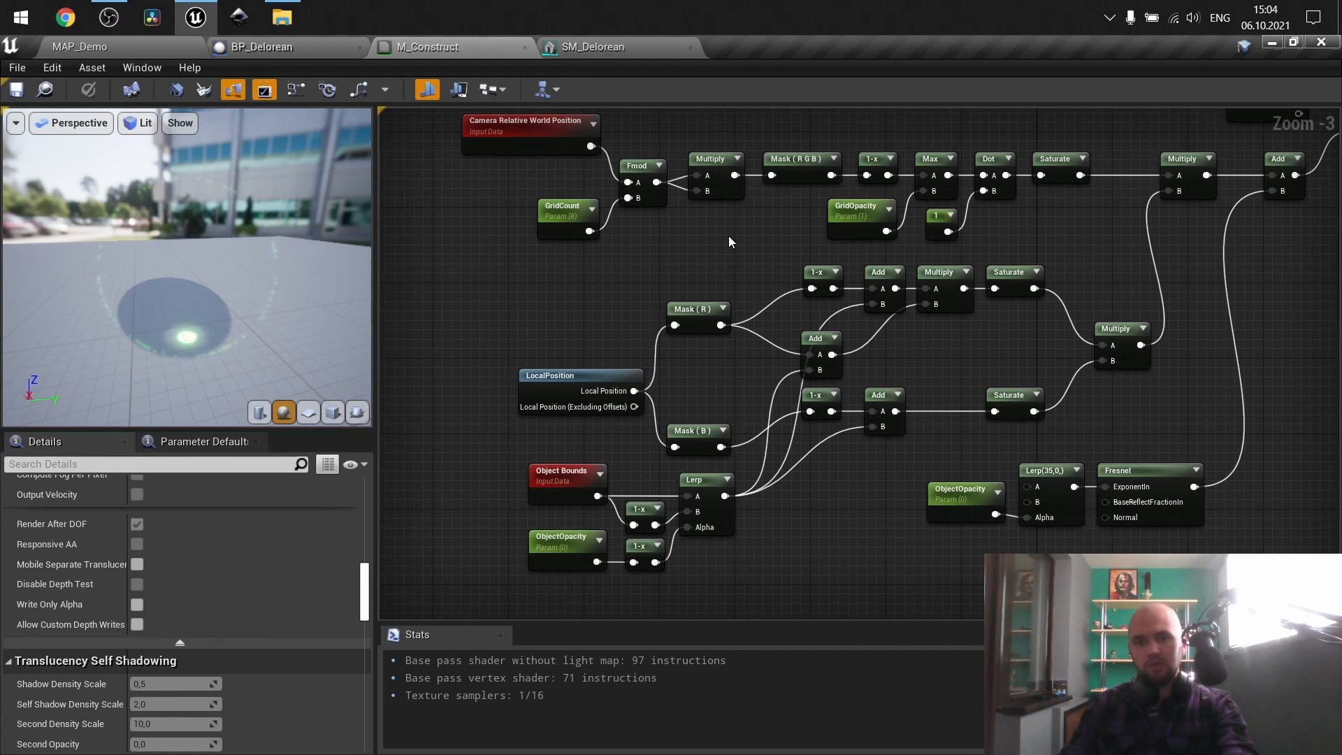
# Examine the grid node chain running from Camera Relative World Position and GridCount through to the upper Saturate node
pyautogui.moveTo(729, 236); pyautogui.dragTo(765, 364, button='right')
pyautogui.scroll(2, 658, 341)
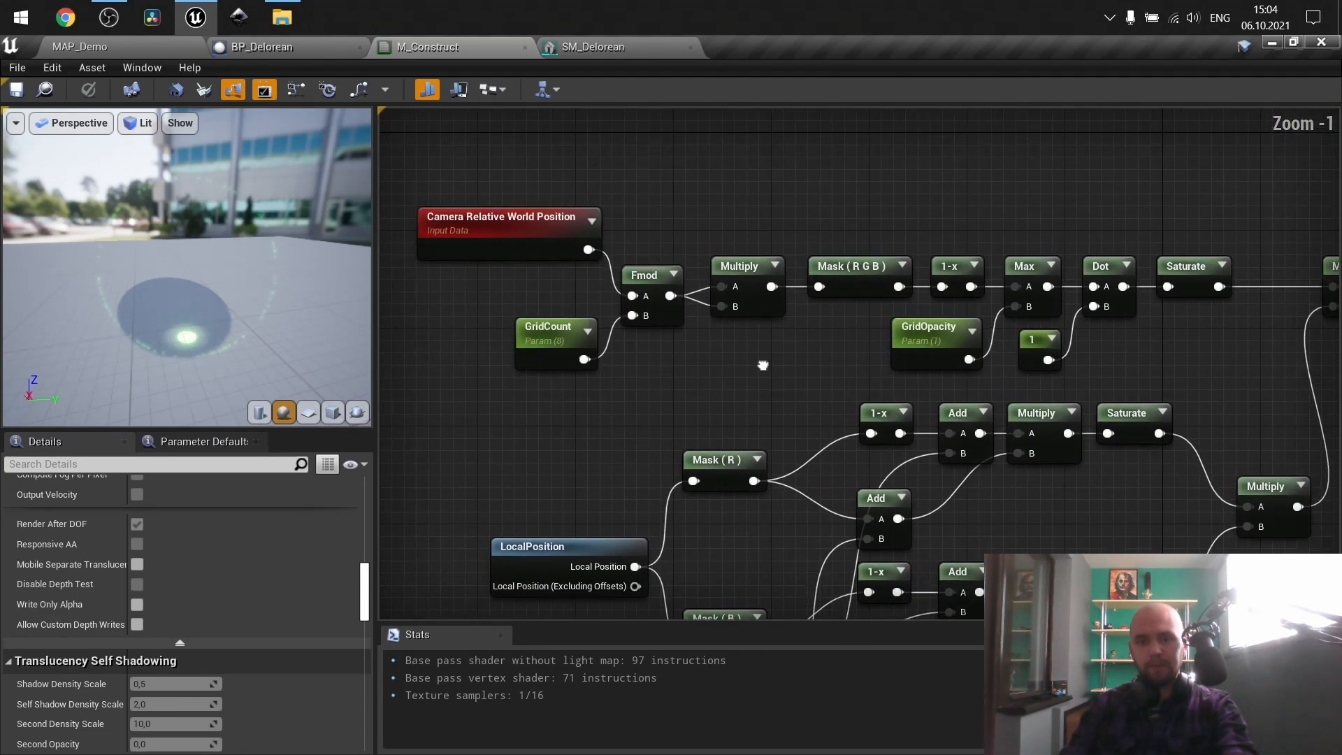
pyautogui.moveTo(1223, 365); pyautogui.dragTo(549, 200)
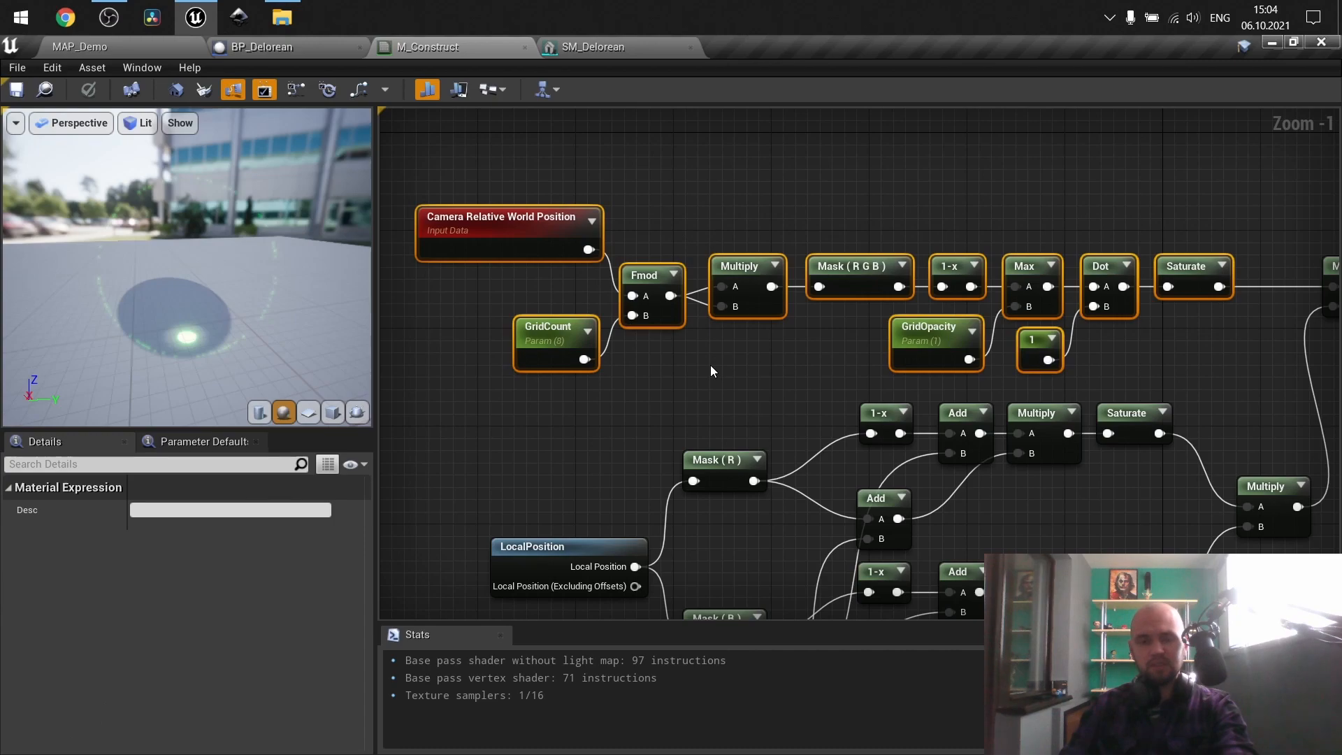
pyautogui.click(710, 365)
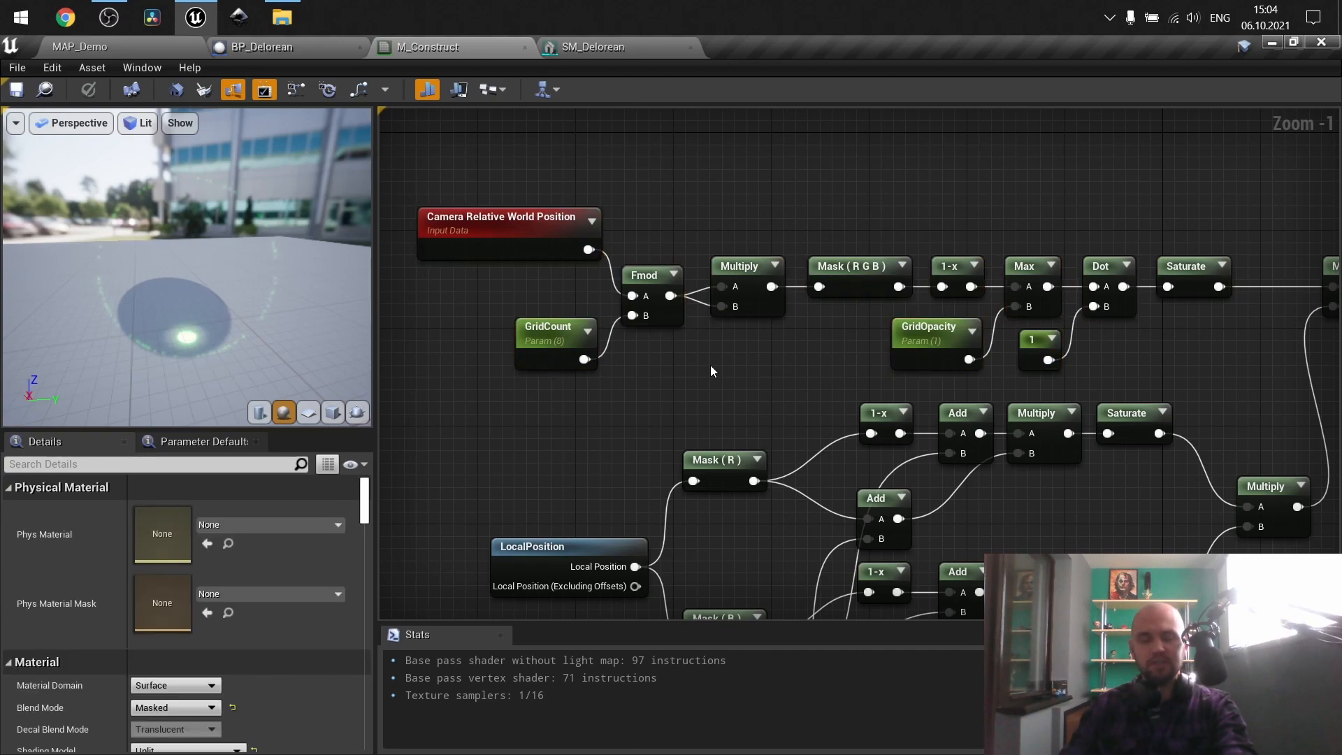
# Examine the Object Bounds and ObjectOpacity Lerp group and the LocalPosition branches through Mask (R) and Mask (B)
pyautogui.moveTo(725, 365); pyautogui.dragTo(754, 216, button='right')
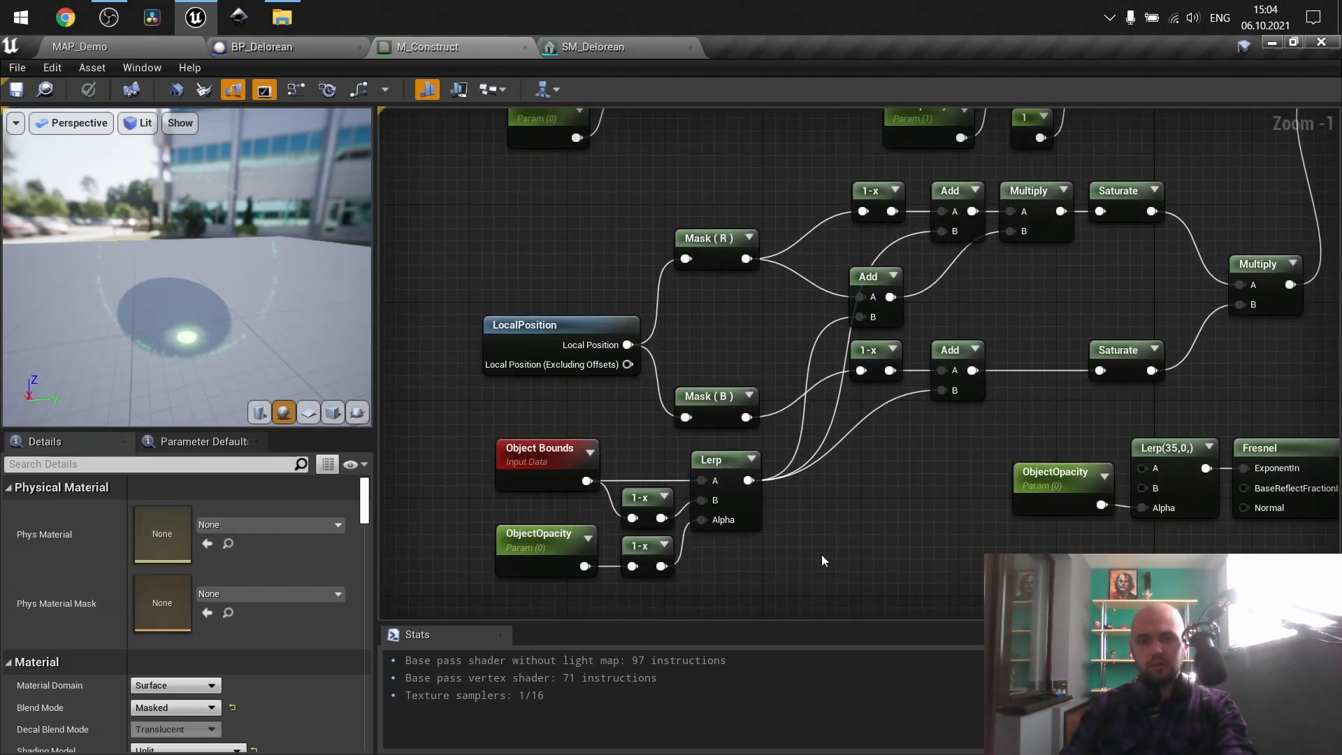
pyautogui.moveTo(821, 555); pyautogui.dragTo(565, 451)
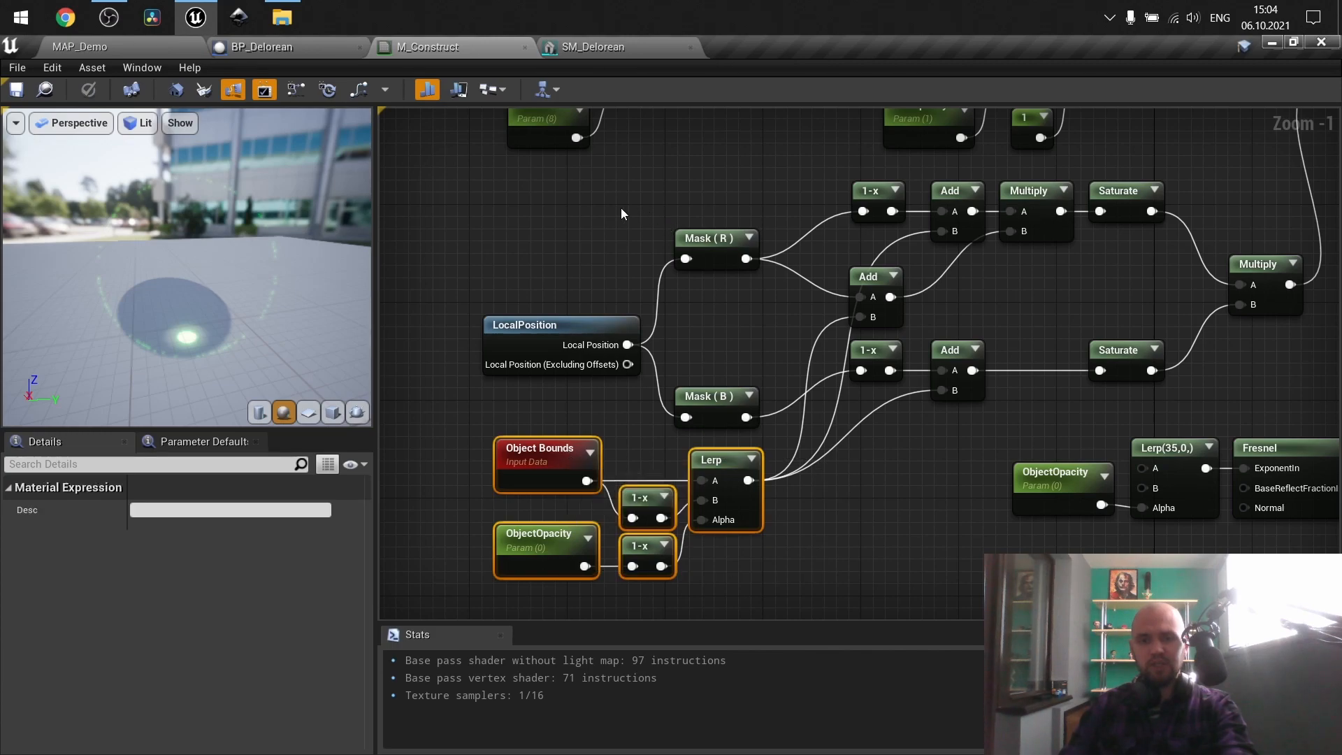
pyautogui.moveTo(586, 197); pyautogui.dragTo(1193, 366)
pyautogui.click(1043, 290)
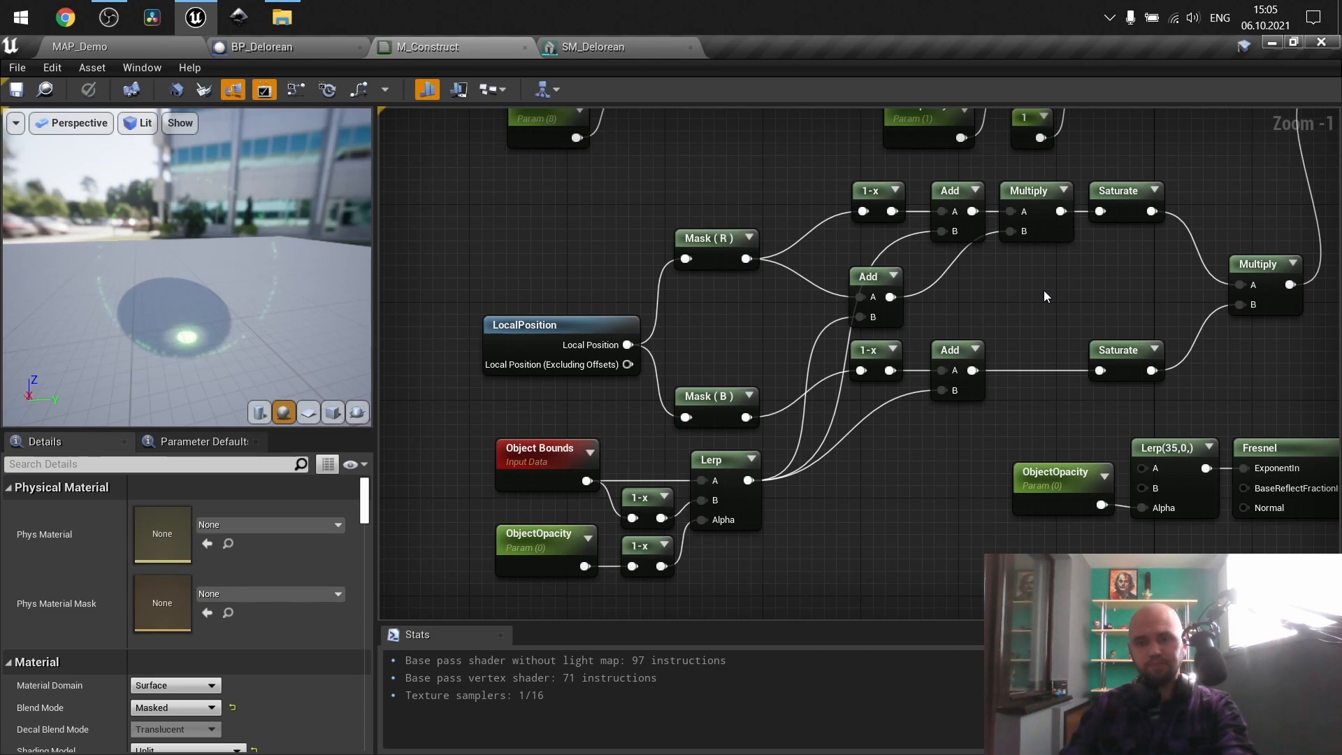
pyautogui.click(728, 239)
pyautogui.moveTo(820, 178); pyautogui.dragTo(911, 308)
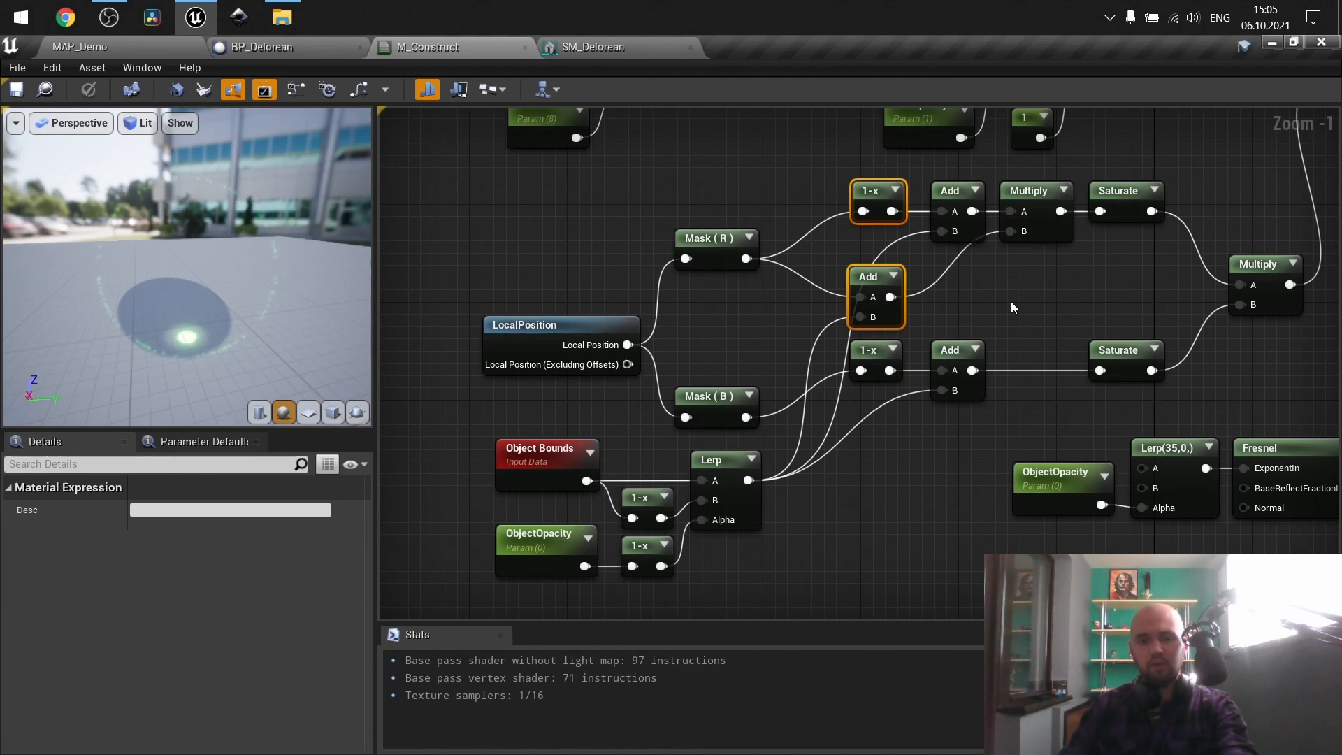
pyautogui.moveTo(688, 350); pyautogui.dragTo(907, 412)
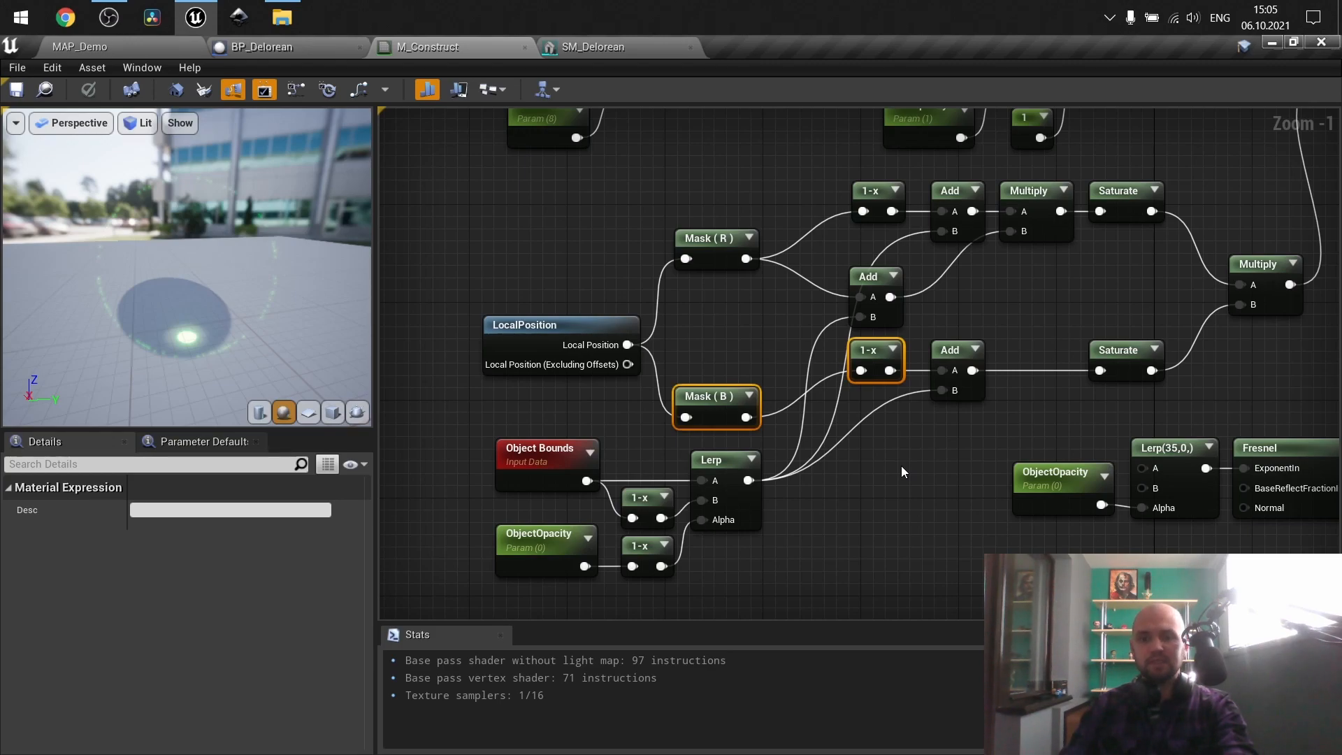
pyautogui.click(901, 466)
# Examine the ObjectOpacity, Lerp and Fresnel nodes that feed the final Add node
pyautogui.moveTo(1228, 393); pyautogui.dragTo(906, 398, button='right')
pyautogui.moveTo(699, 411); pyautogui.dragTo(1030, 537)
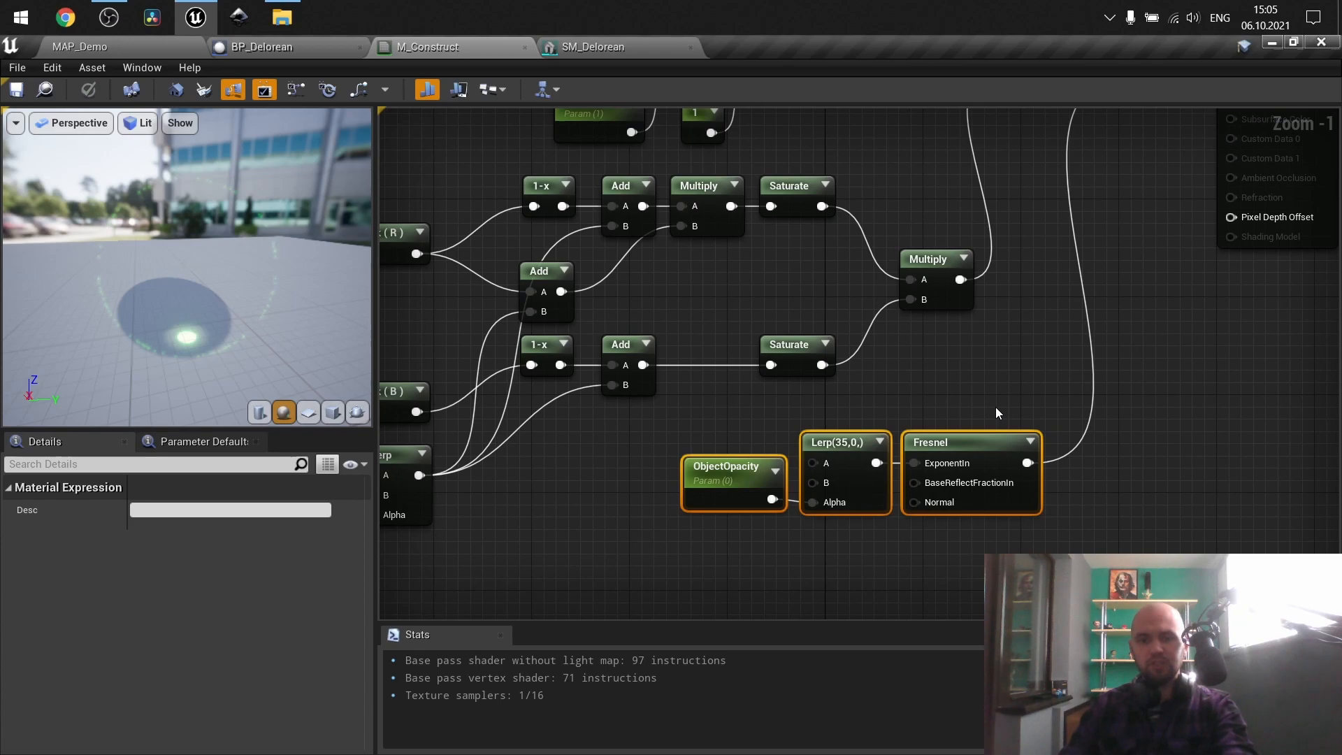
pyautogui.click(989, 346)
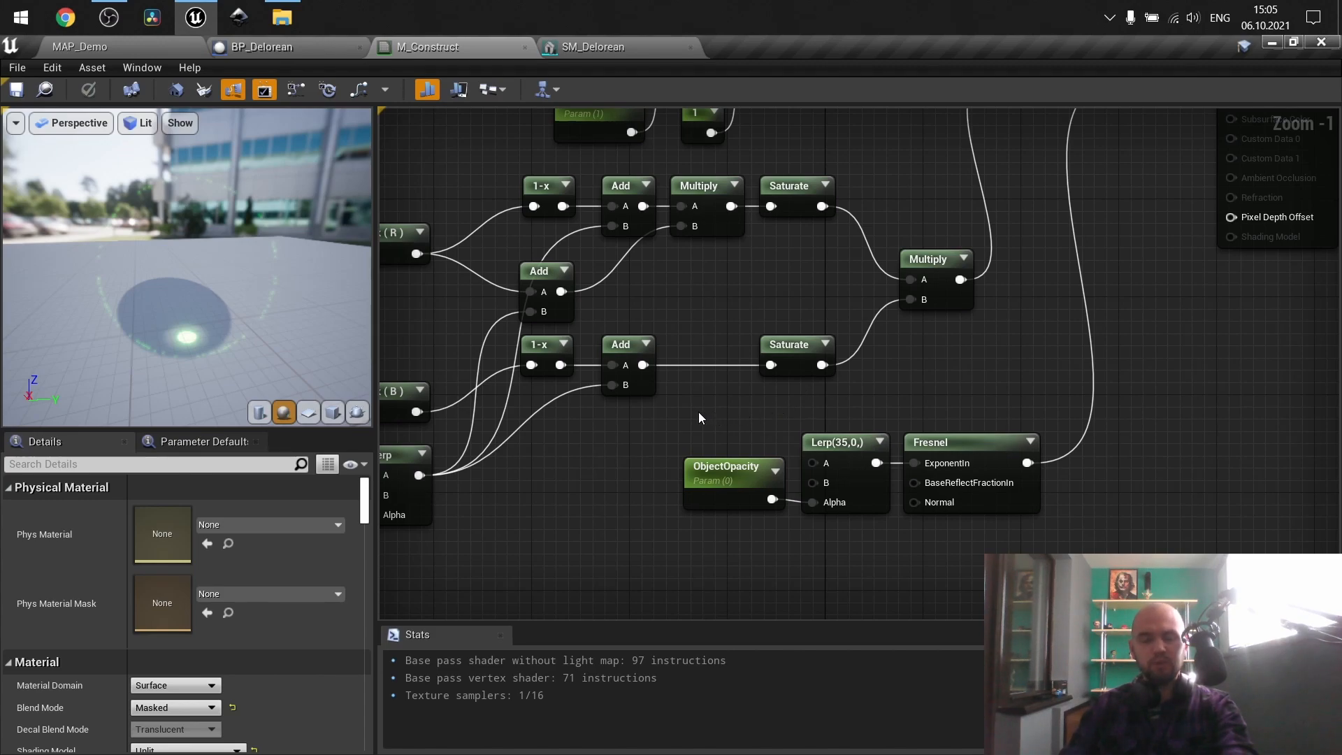
pyautogui.moveTo(698, 413); pyautogui.dragTo(853, 547)
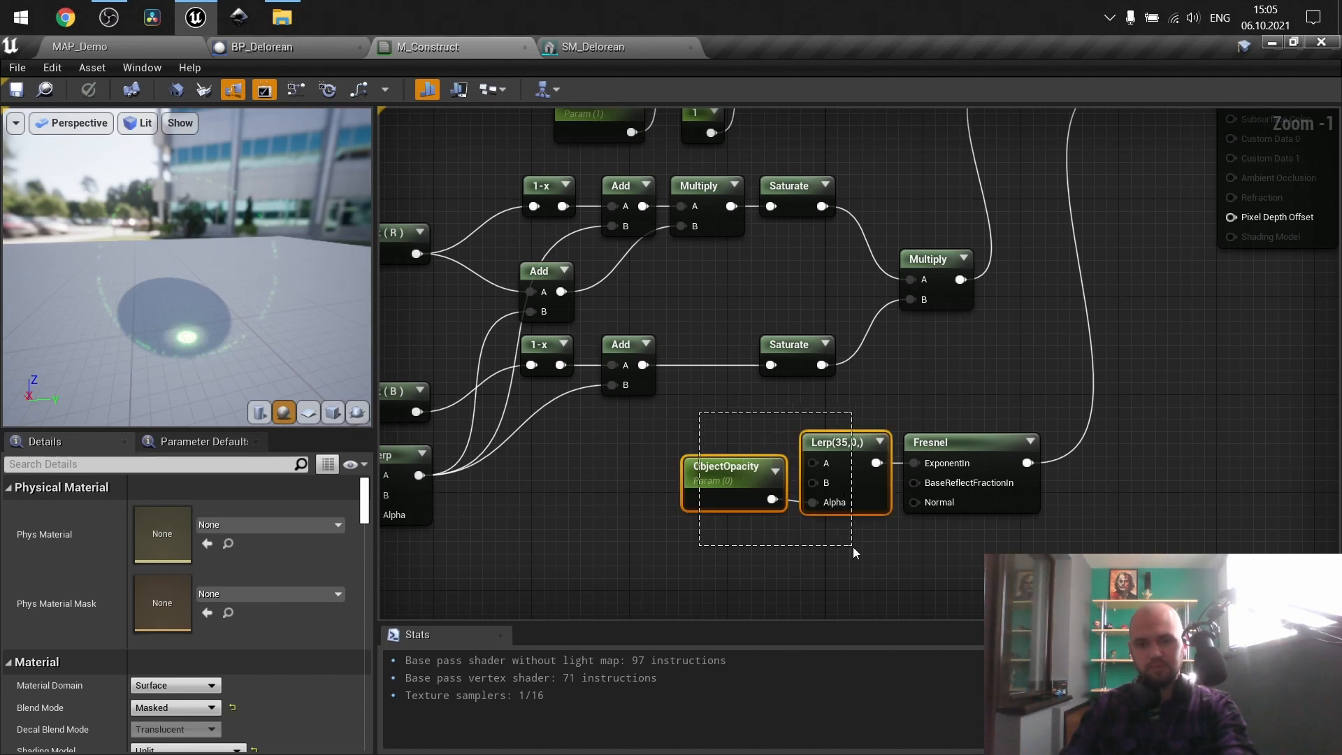
pyautogui.moveTo(730, 405); pyautogui.dragTo(943, 680, button='right')
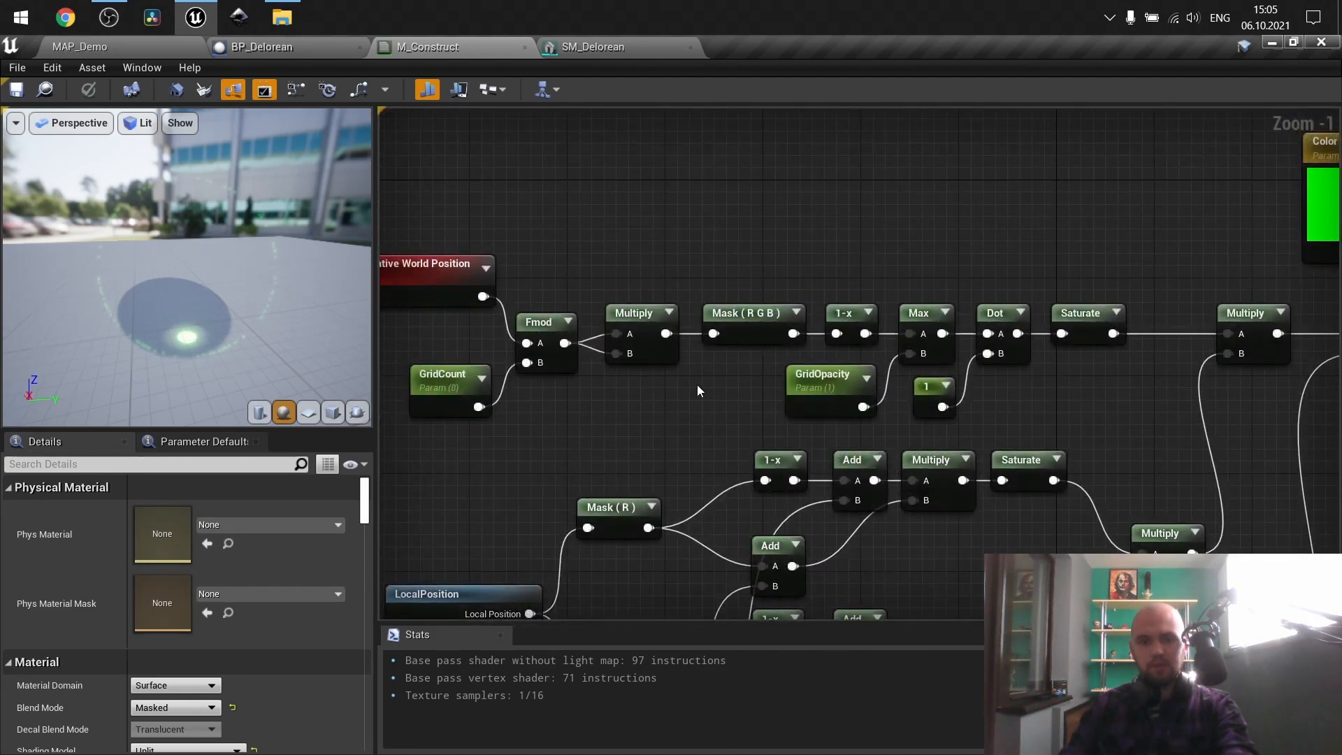
# Inspect the Fmod node and the Multiply node that follows it in the grid chain
pyautogui.moveTo(698, 385); pyautogui.dragTo(764, 430, button='right')
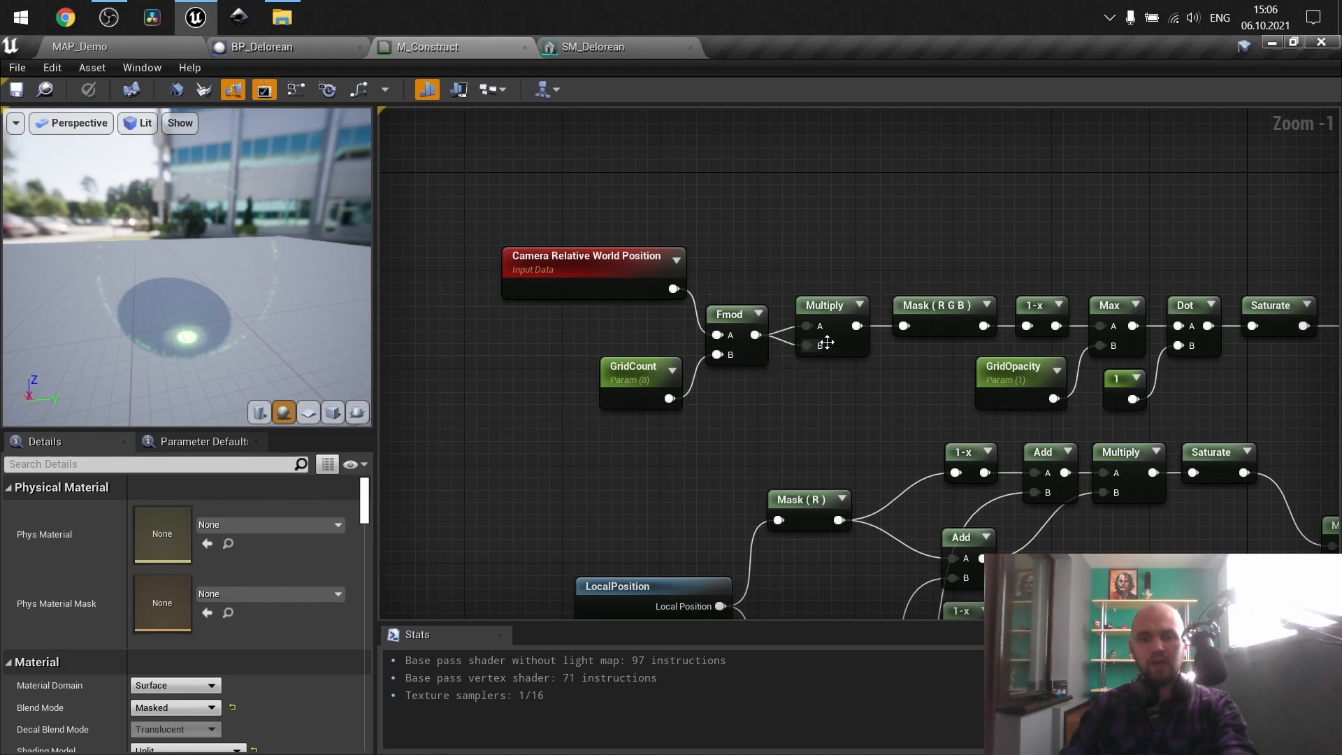
pyautogui.click(737, 318)
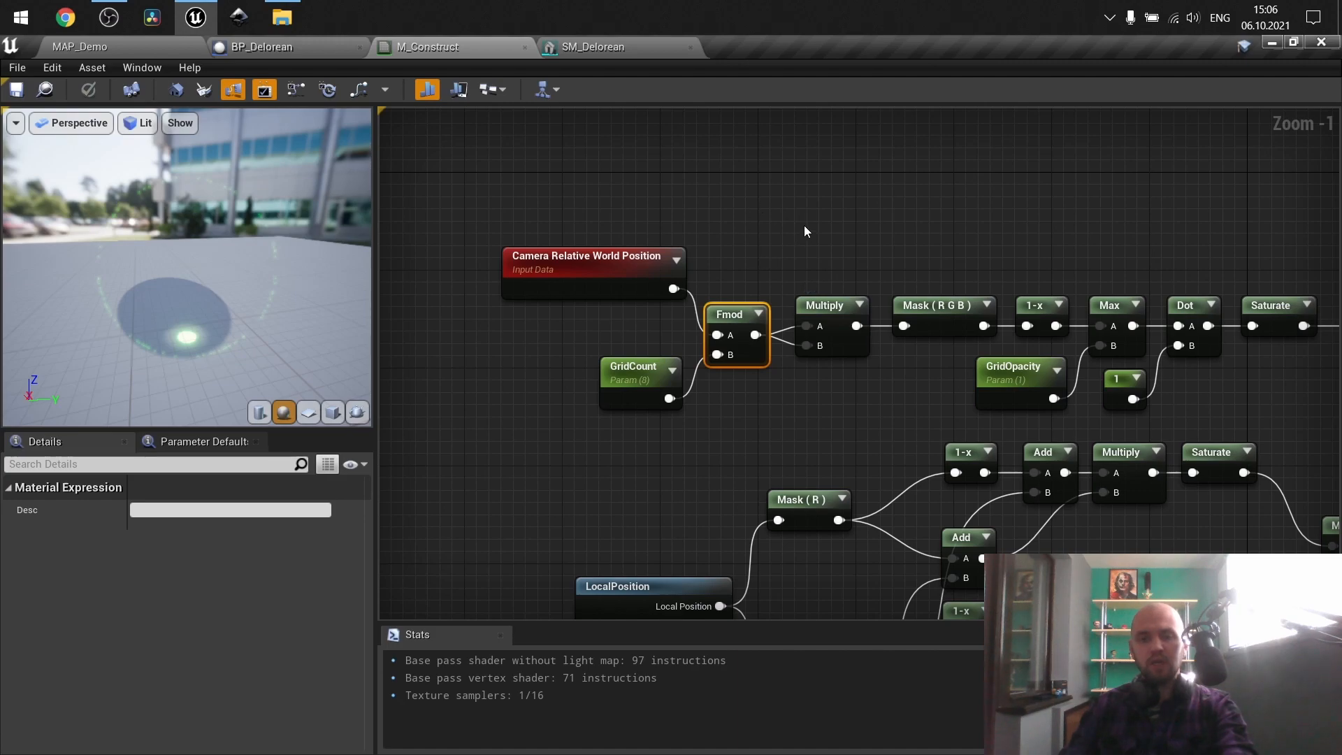
pyautogui.click(816, 308)
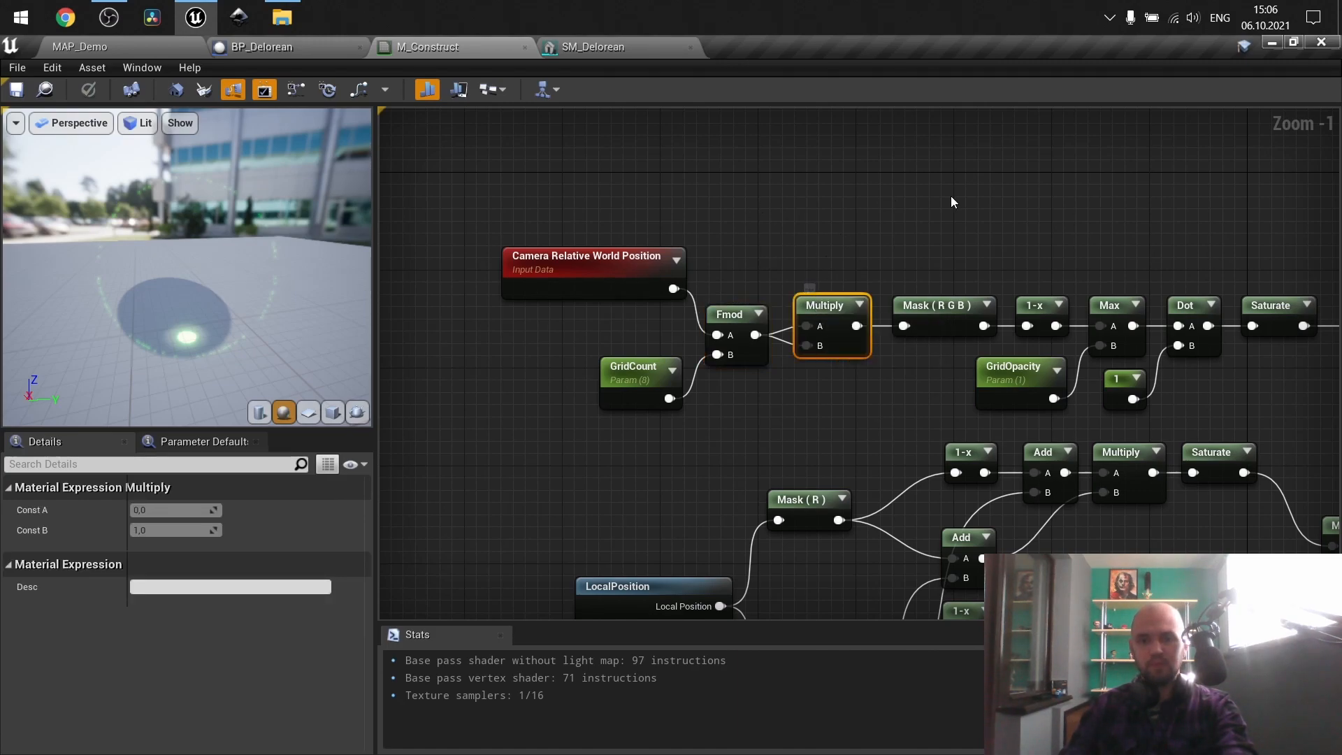
# Preview the grid chain's Mask (R G B) node on the sphere and view it from another angle
pyautogui.click(908, 307)
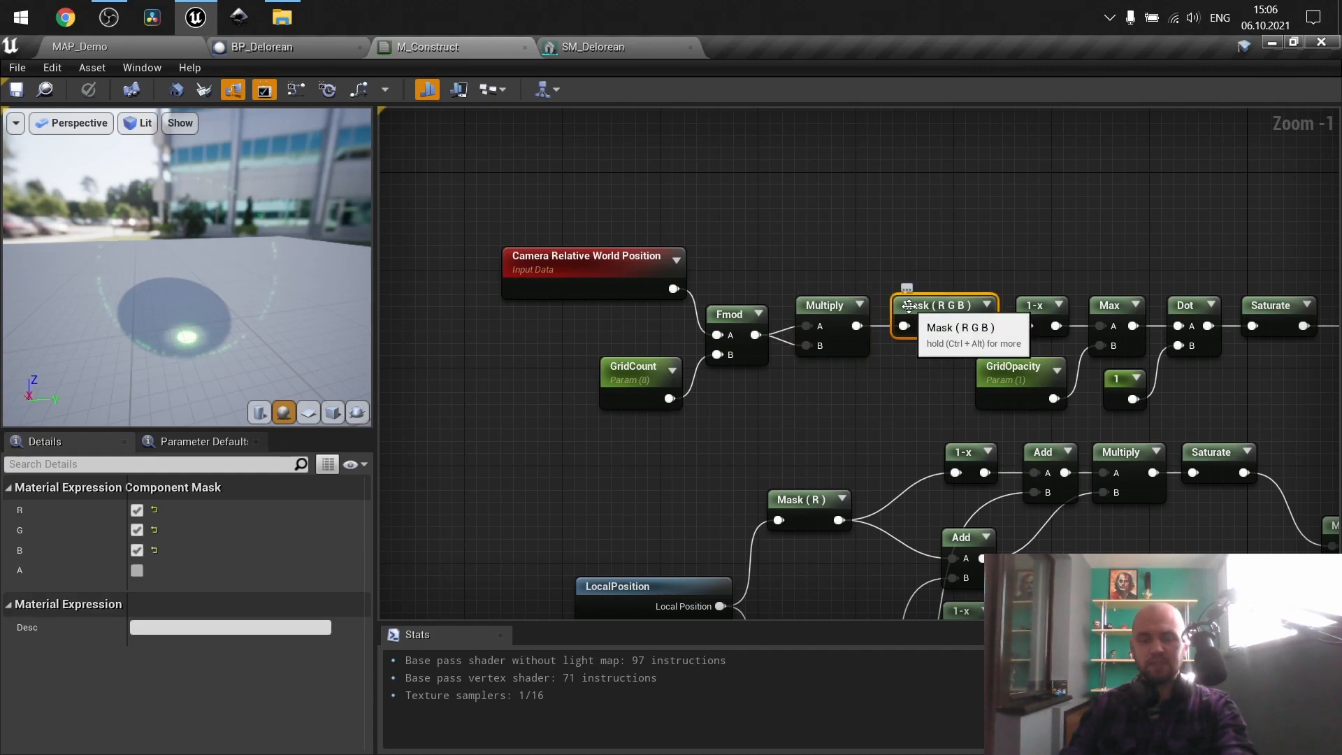
pyautogui.rightClick(909, 306)
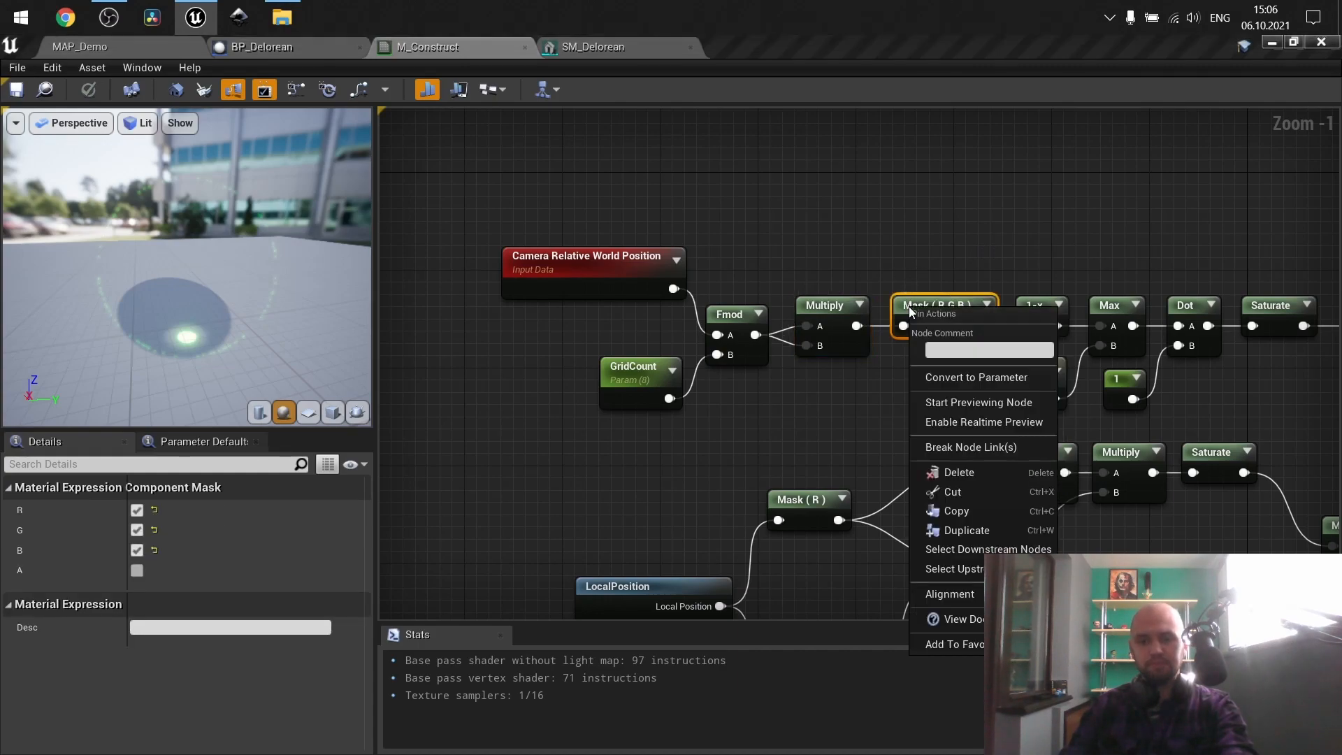
pyautogui.click(948, 403)
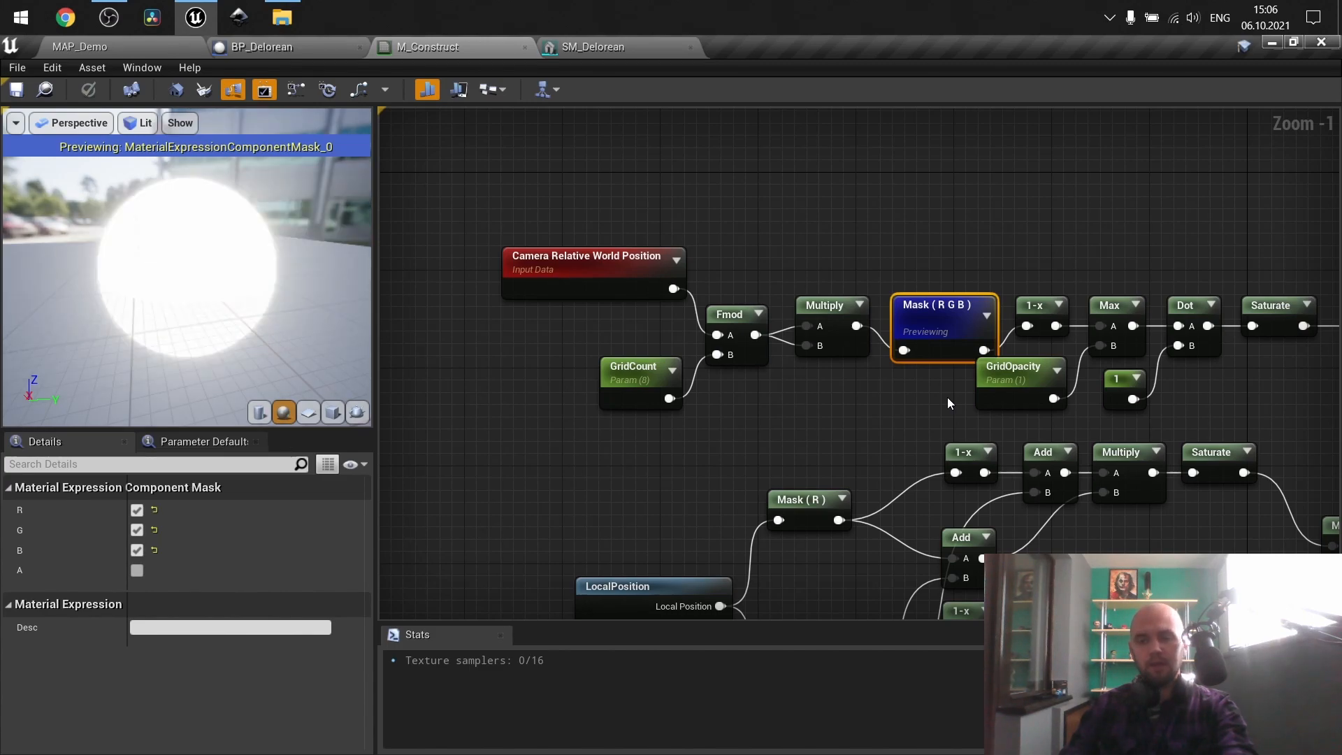
pyautogui.moveTo(289, 228); pyautogui.dragTo(335, 222)
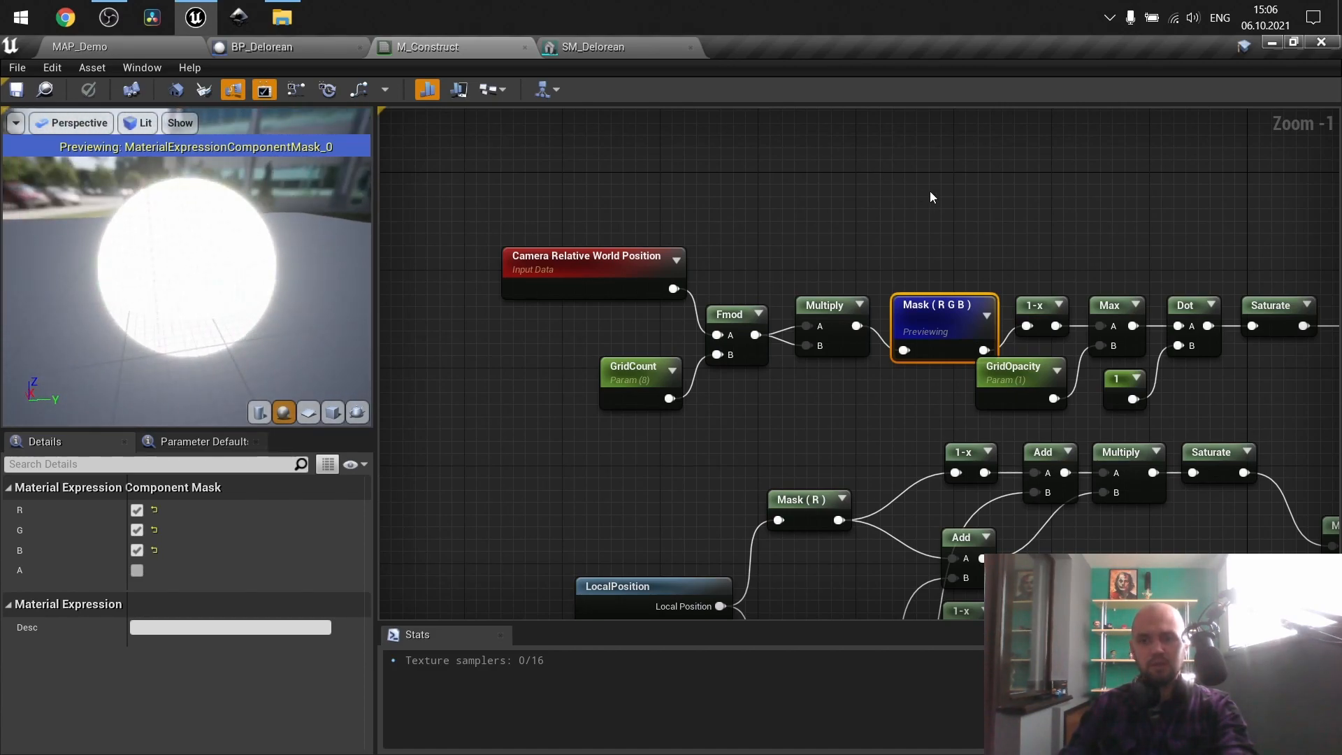
pyautogui.moveTo(1034, 214); pyautogui.dragTo(936, 232, button='right')
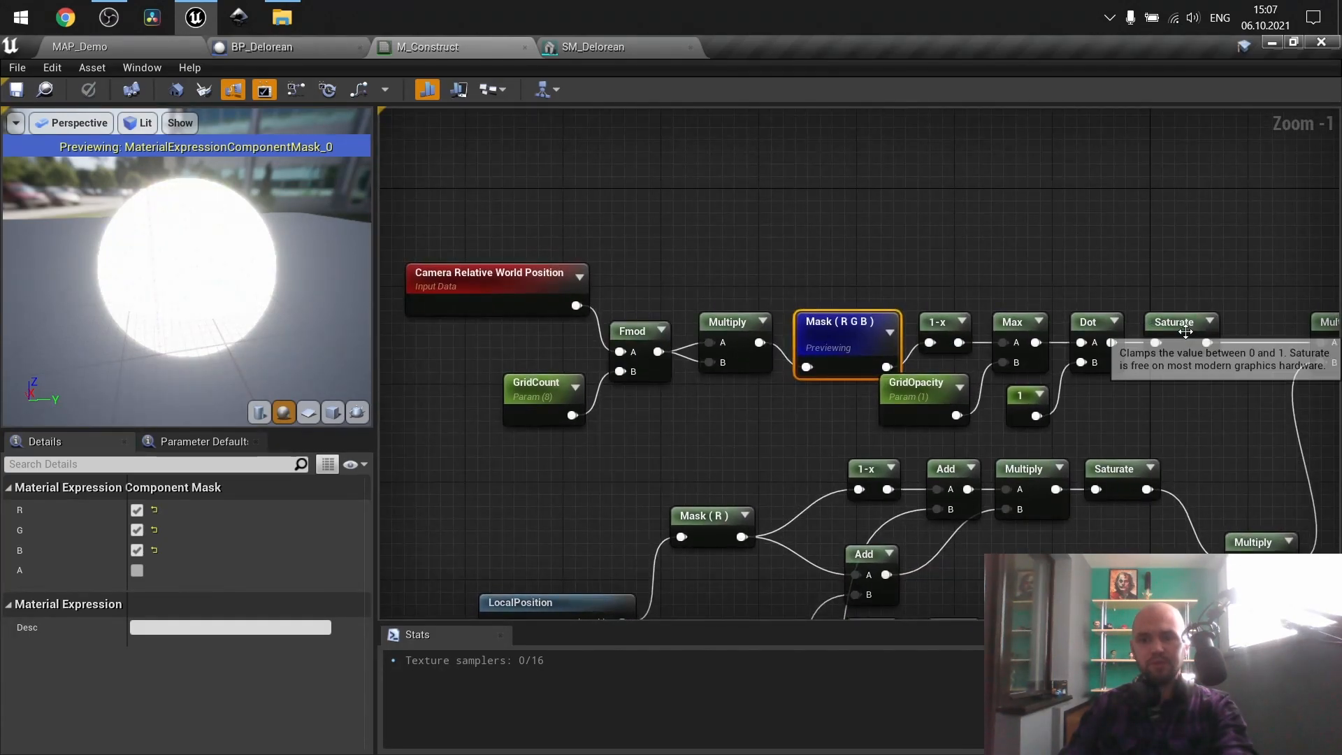
# Preview the Multiply node between Fmod and Mask (R G B) on the sphere
pyautogui.click(724, 323)
pyautogui.rightClick(728, 324)
pyautogui.click(760, 389)
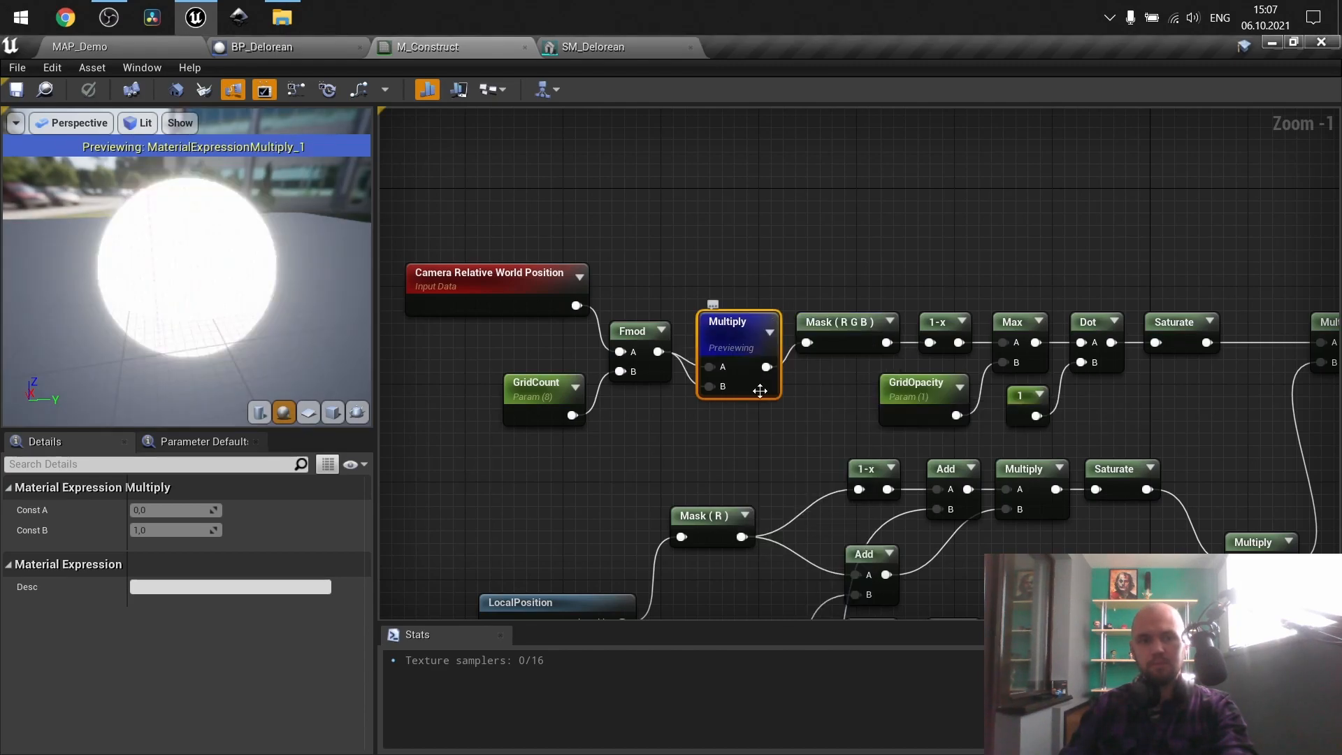
# Preview the Fmod node on the sphere and inspect its repeating colour grid up close
pyautogui.click(628, 341)
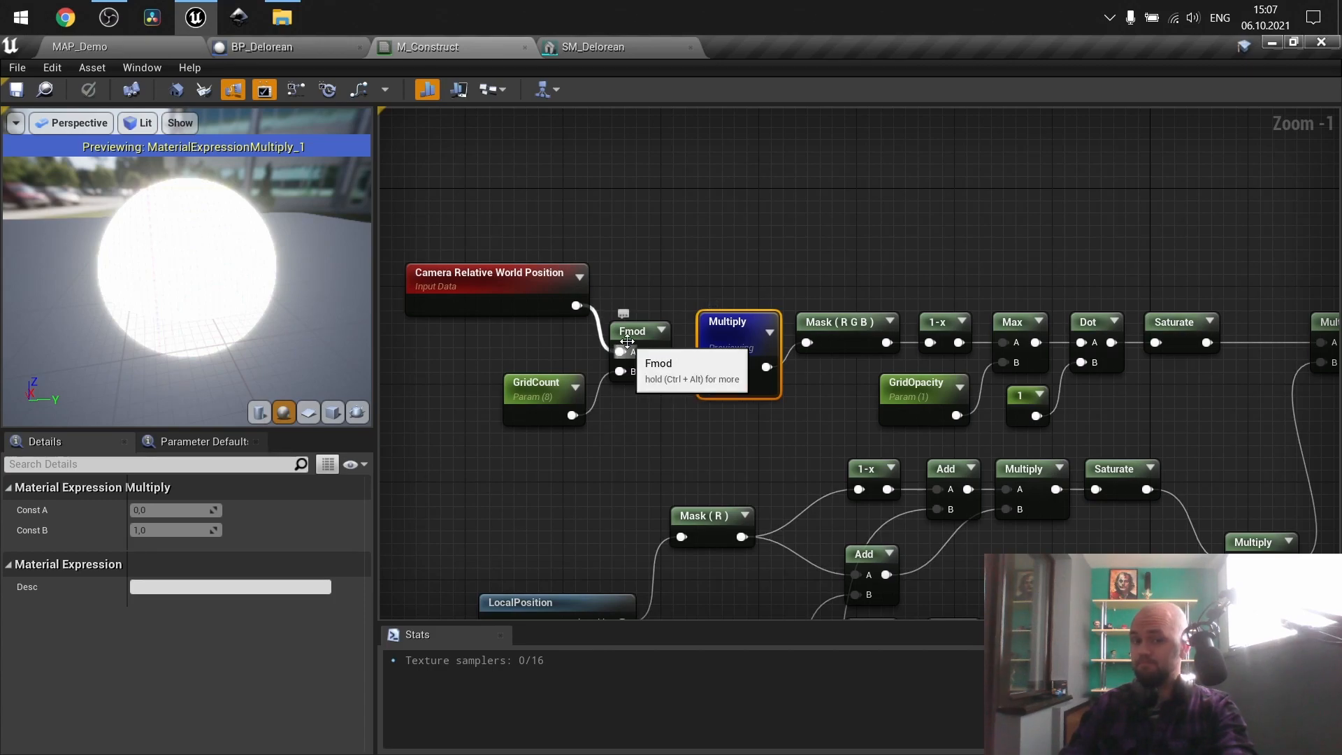
pyautogui.rightClick(628, 341)
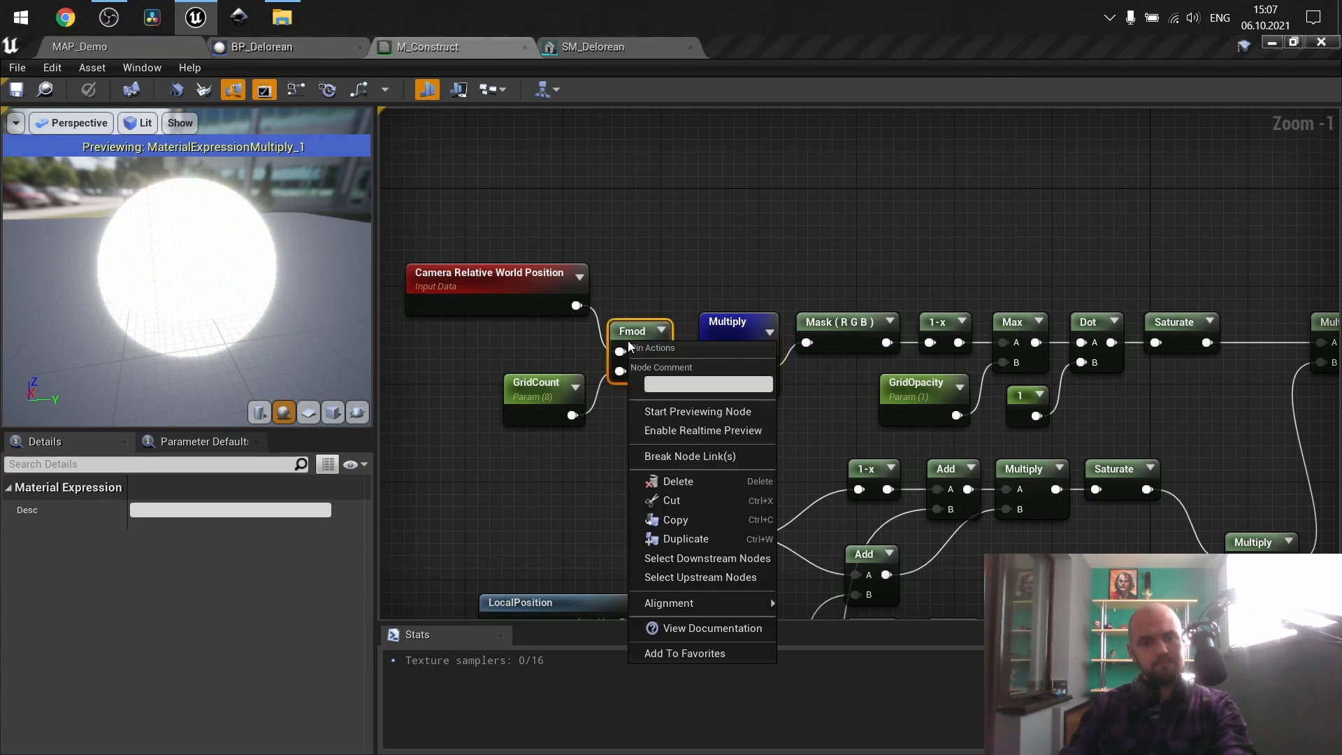
pyautogui.click(662, 409)
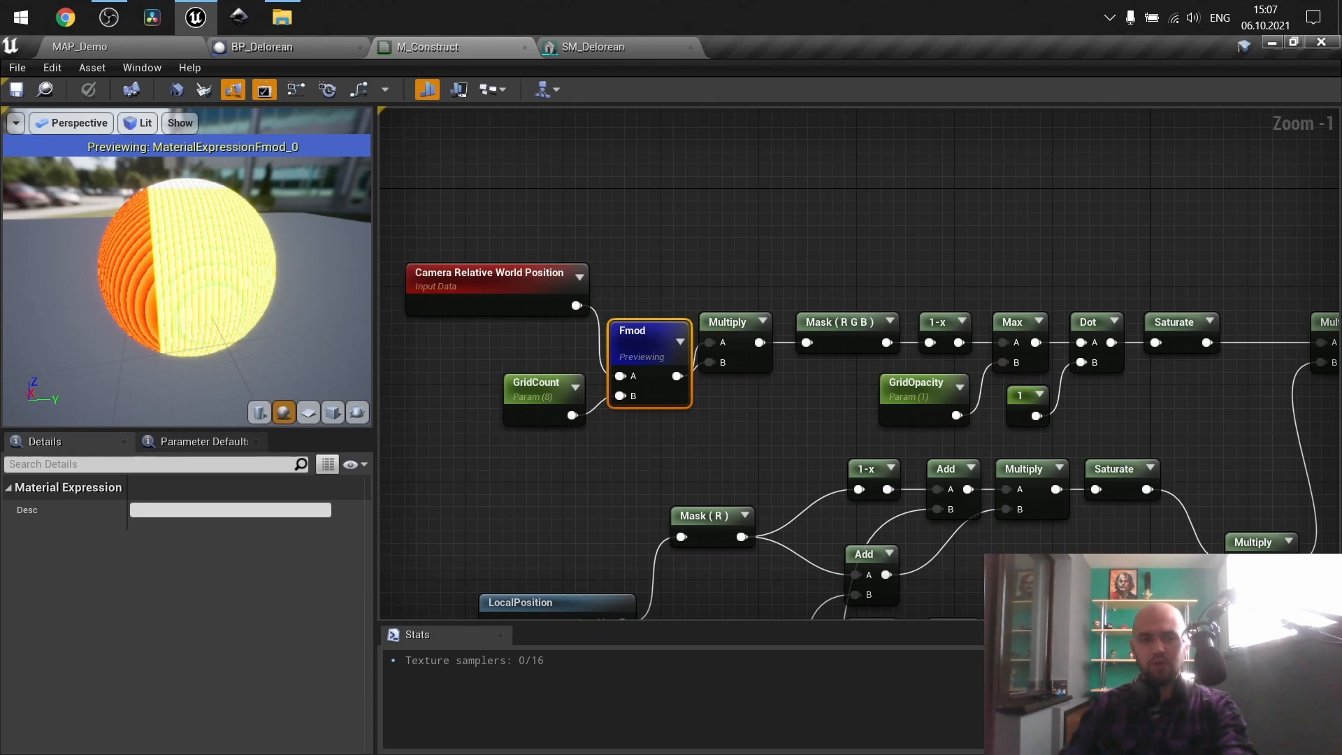
pyautogui.moveTo(186, 252); pyautogui.dragTo(186, 183)
pyautogui.scroll(6, 177, 222)
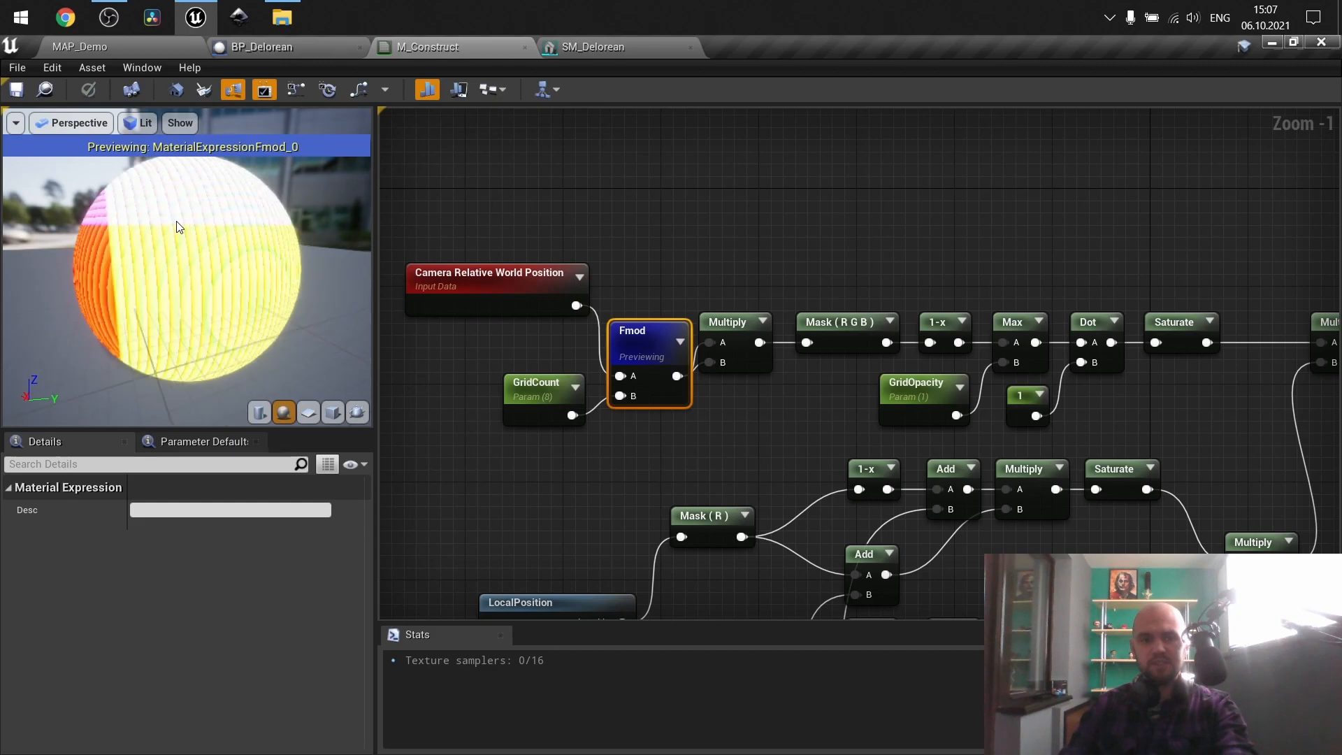
pyautogui.moveTo(116, 217); pyautogui.dragTo(117, 216)
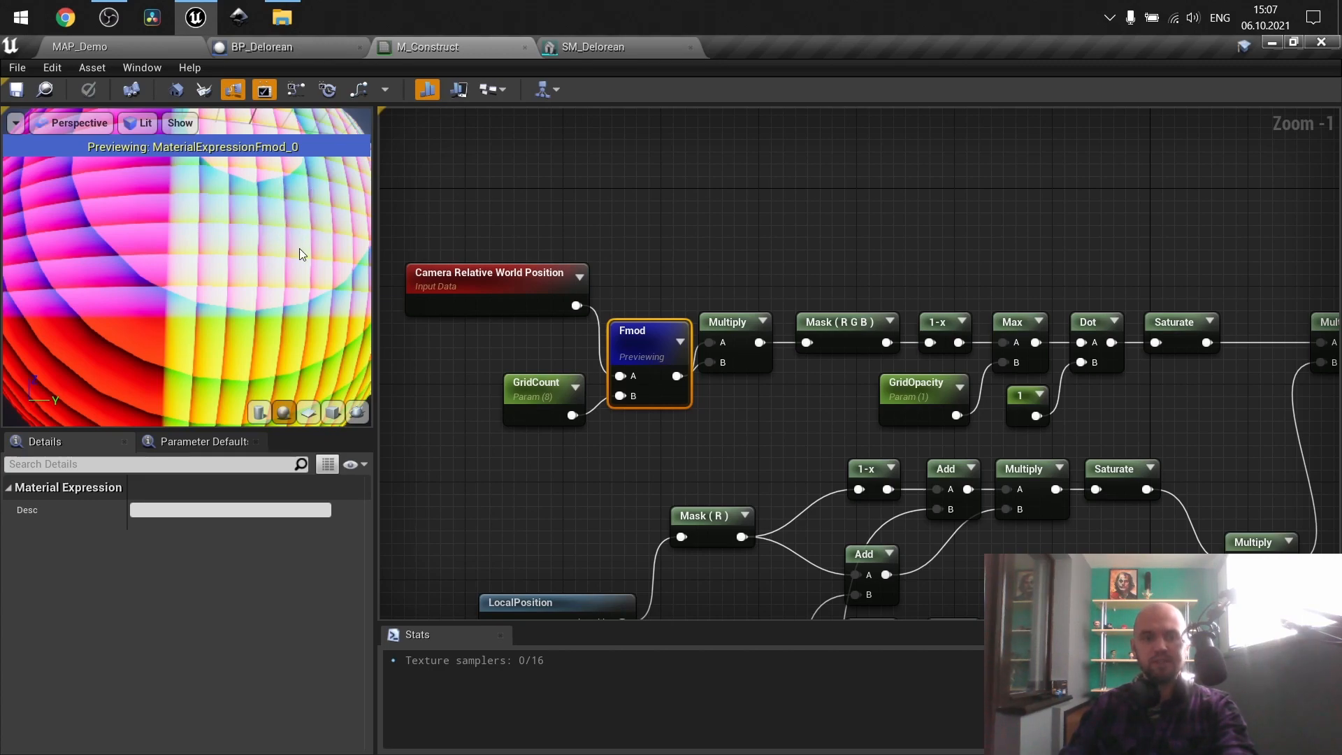
pyautogui.moveTo(242, 358); pyautogui.dragTo(242, 358)
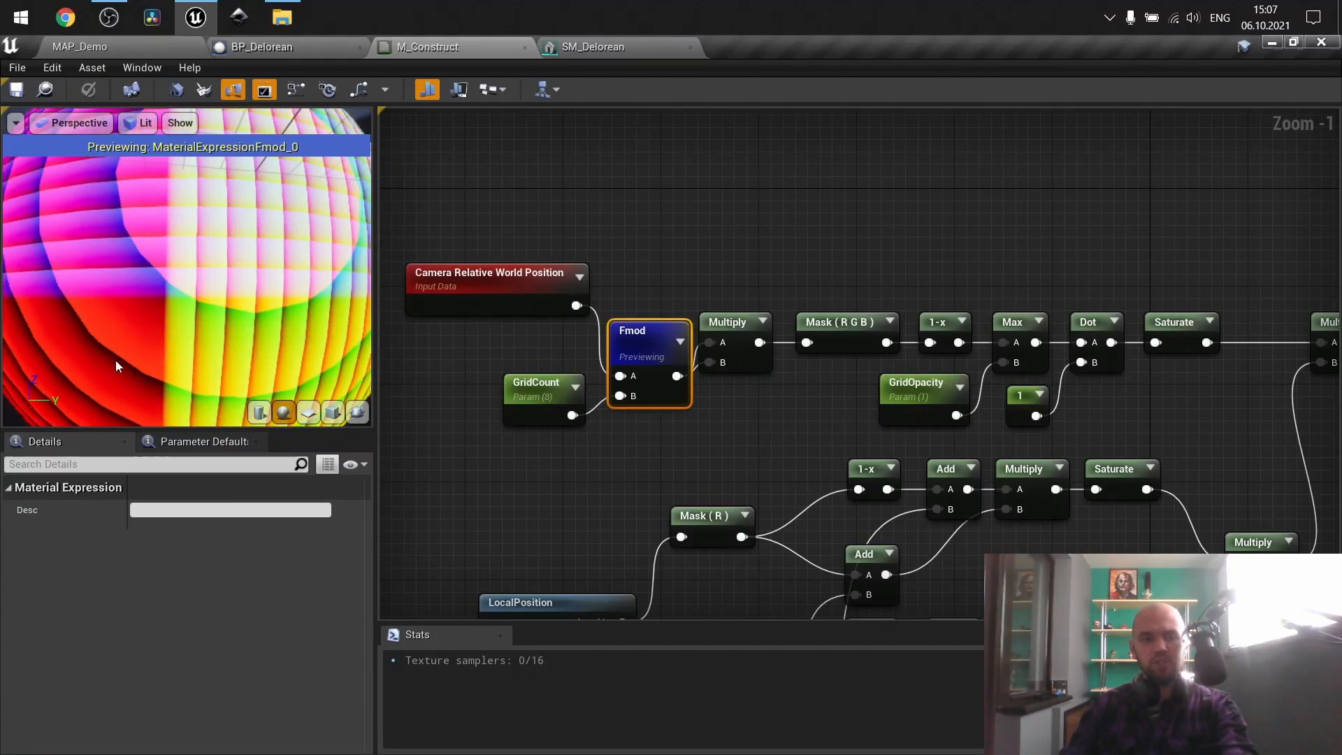
# Preview the Saturate node at the end of the grid chain and view the whole sphere
pyautogui.click(728, 324)
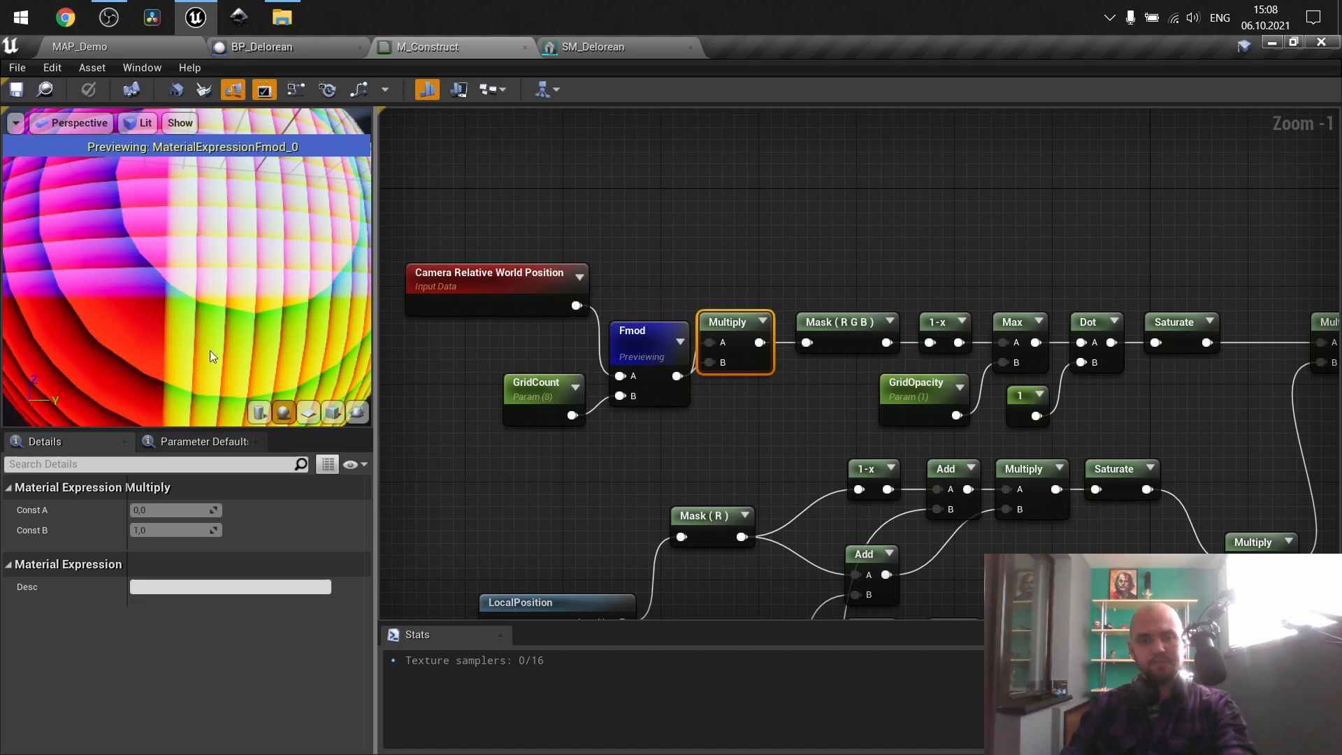
pyautogui.rightClick(1172, 329)
pyautogui.press('Escape')
pyautogui.press('space')
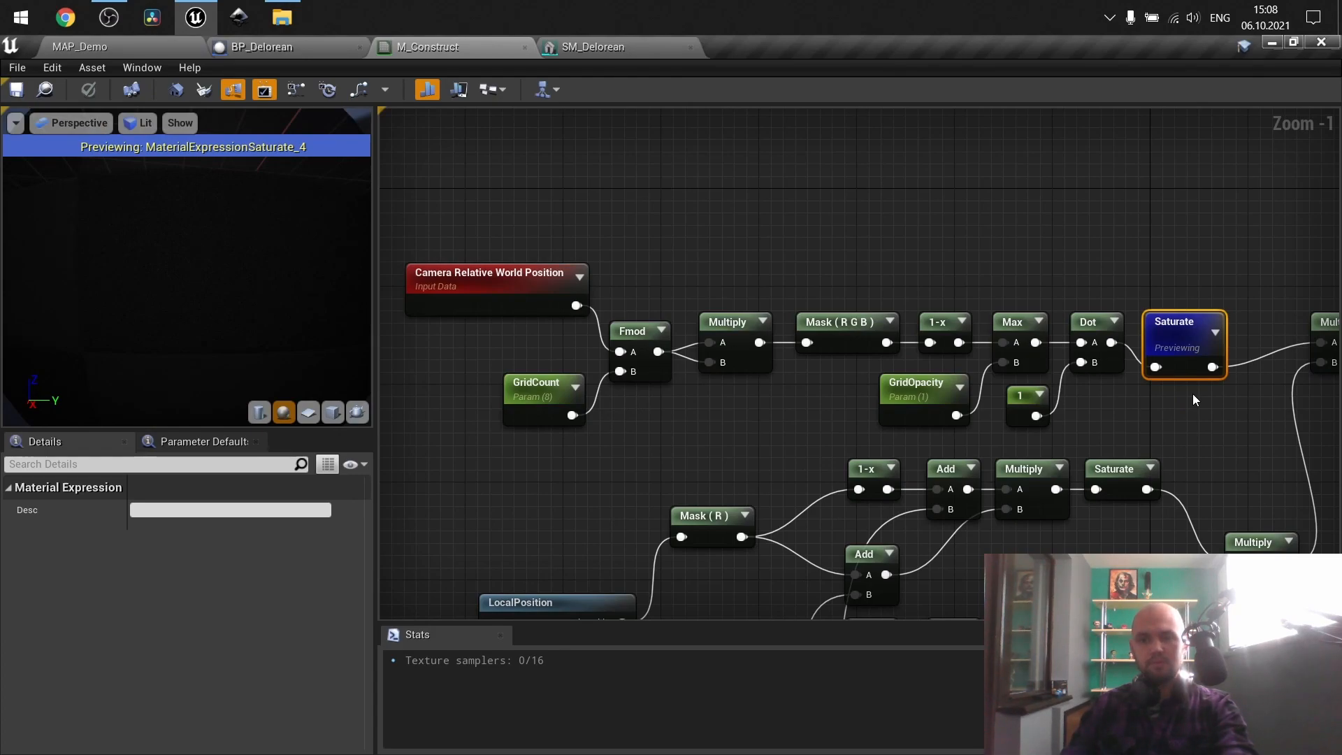
pyautogui.scroll(-5, 230, 268)
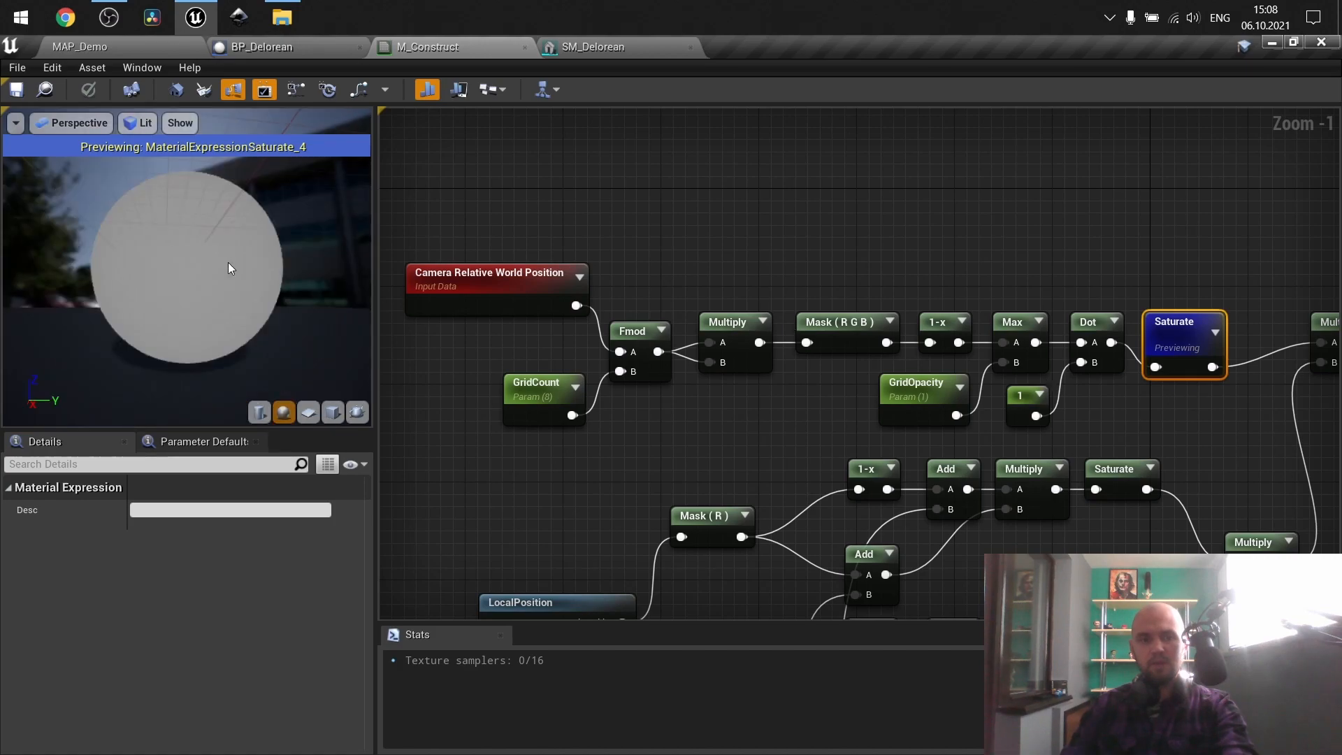
# Try default values of -1, 0 and 1 for the GridOpacity parameter while the grid chain's Saturate node is previewed
pyautogui.scroll(4, 228, 262)
pyautogui.moveTo(228, 262); pyautogui.dragTo(235, 301)
pyautogui.moveTo(1192, 348)
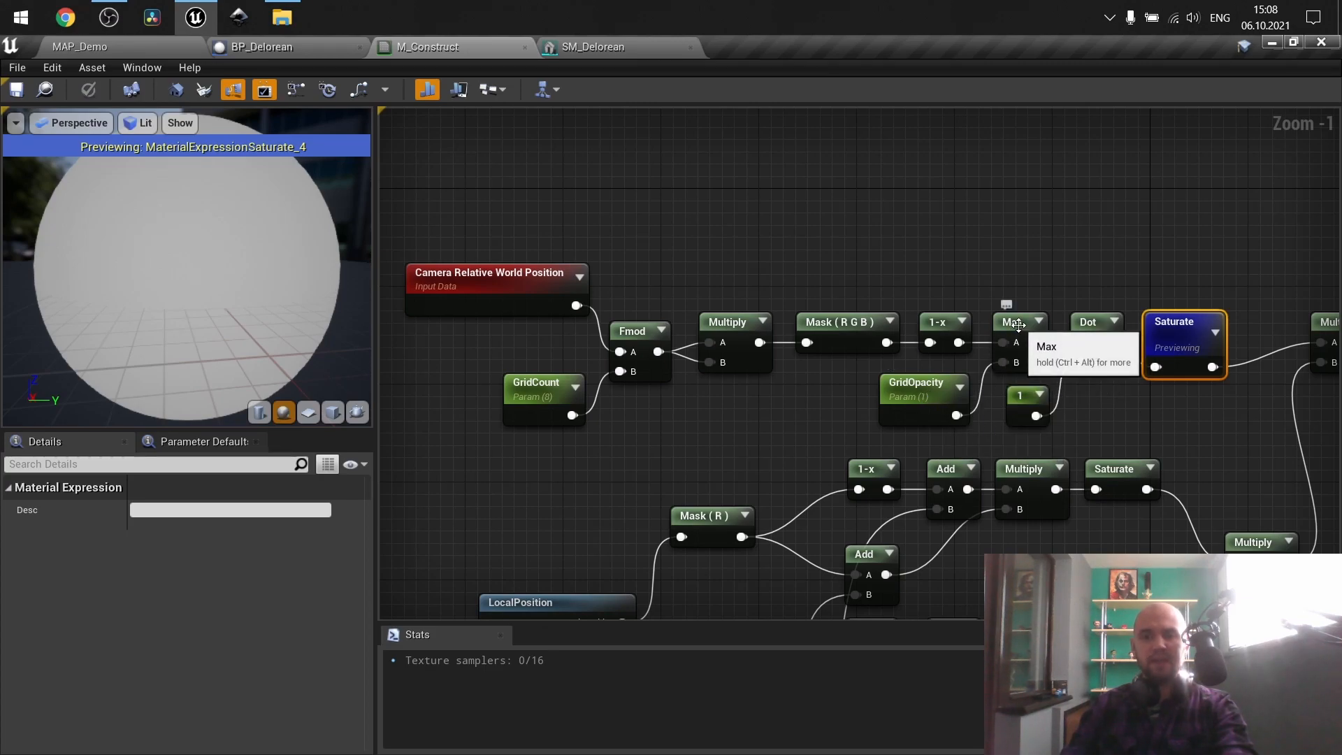
pyautogui.click(898, 391)
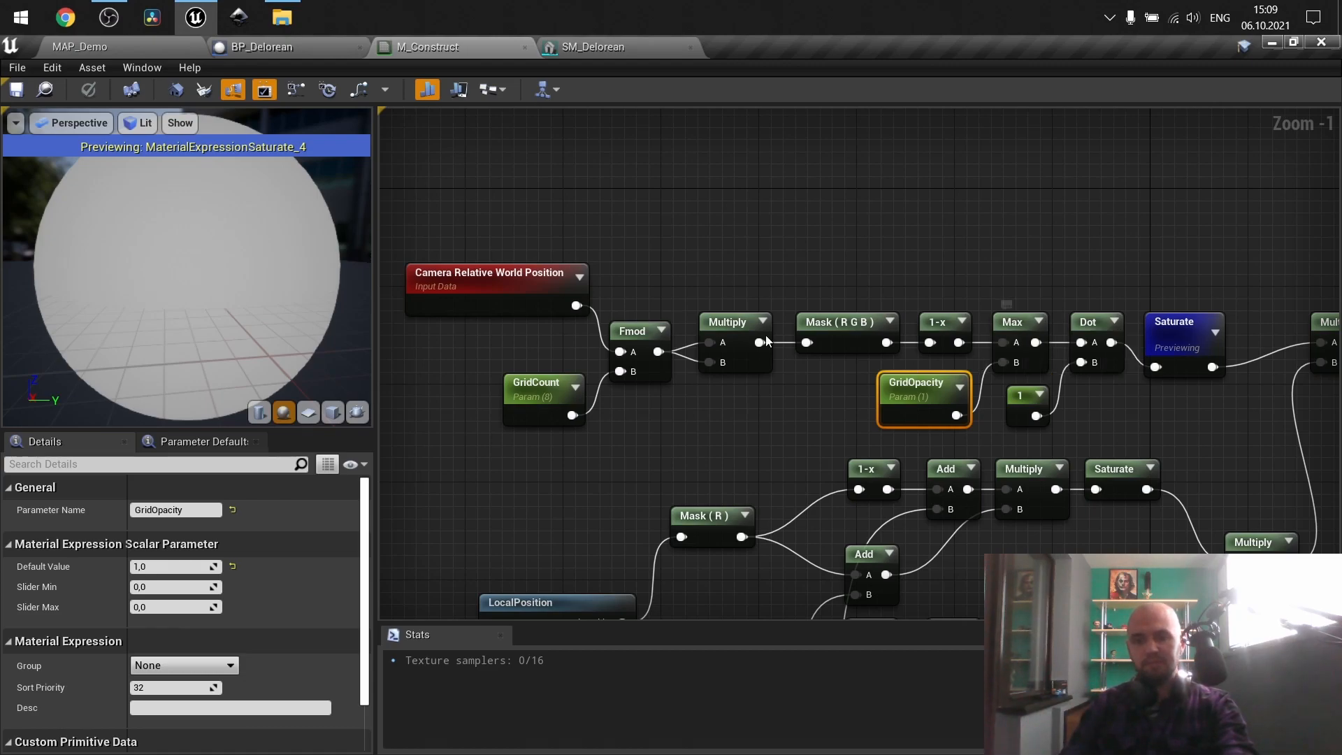
pyautogui.click(183, 567)
pyautogui.write('-1')
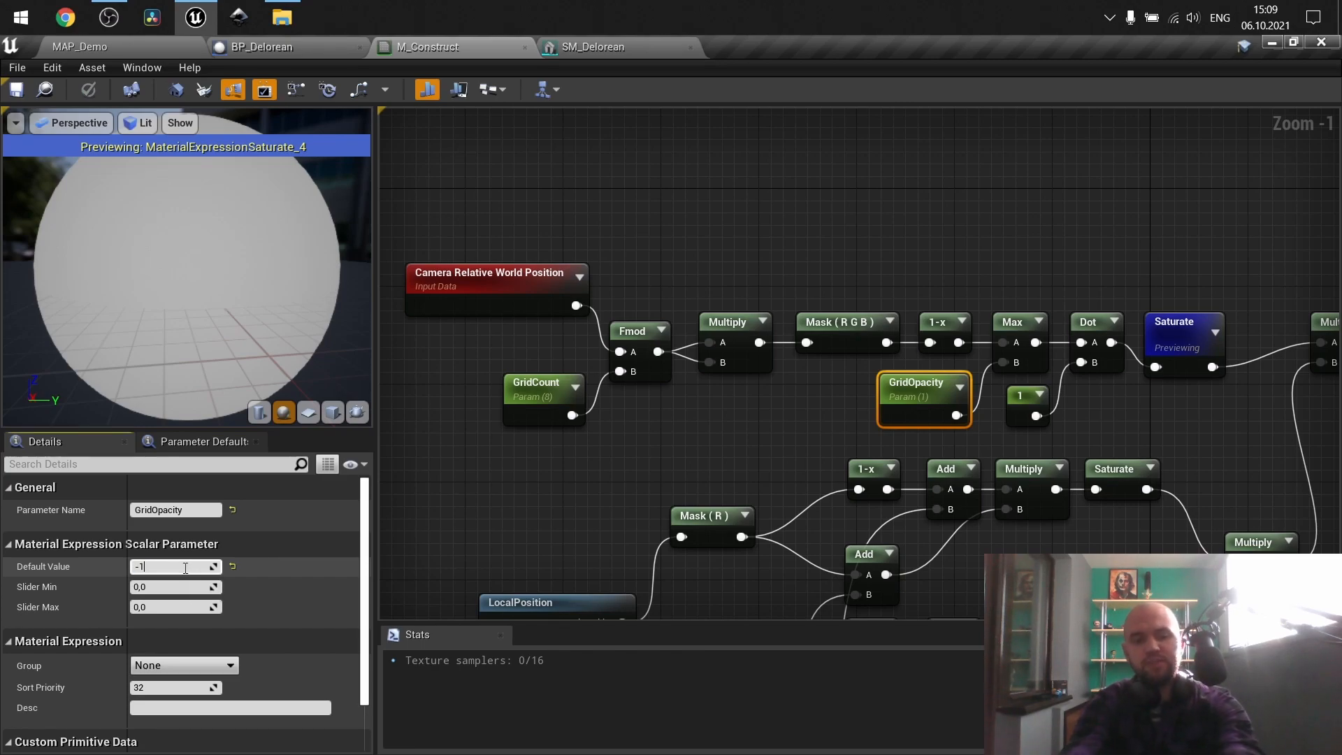
pyautogui.press('Return')
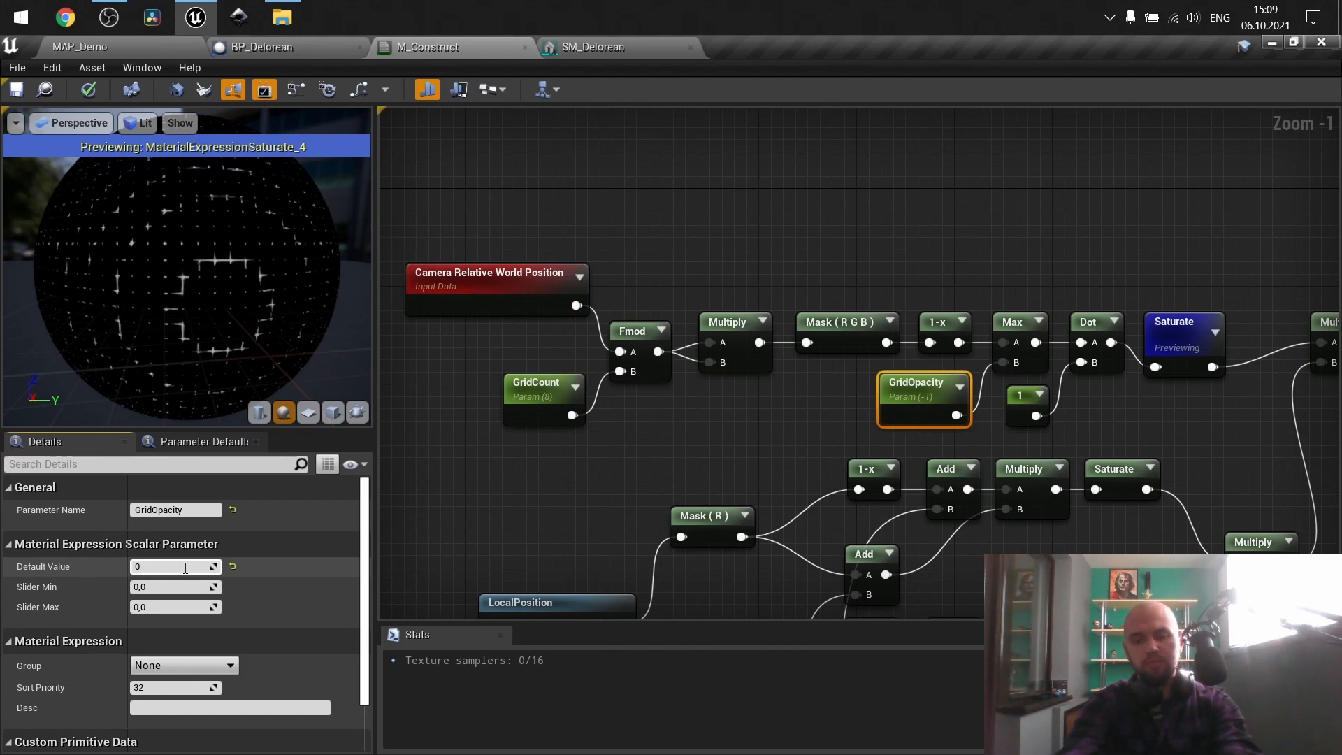
pyautogui.press('Return')
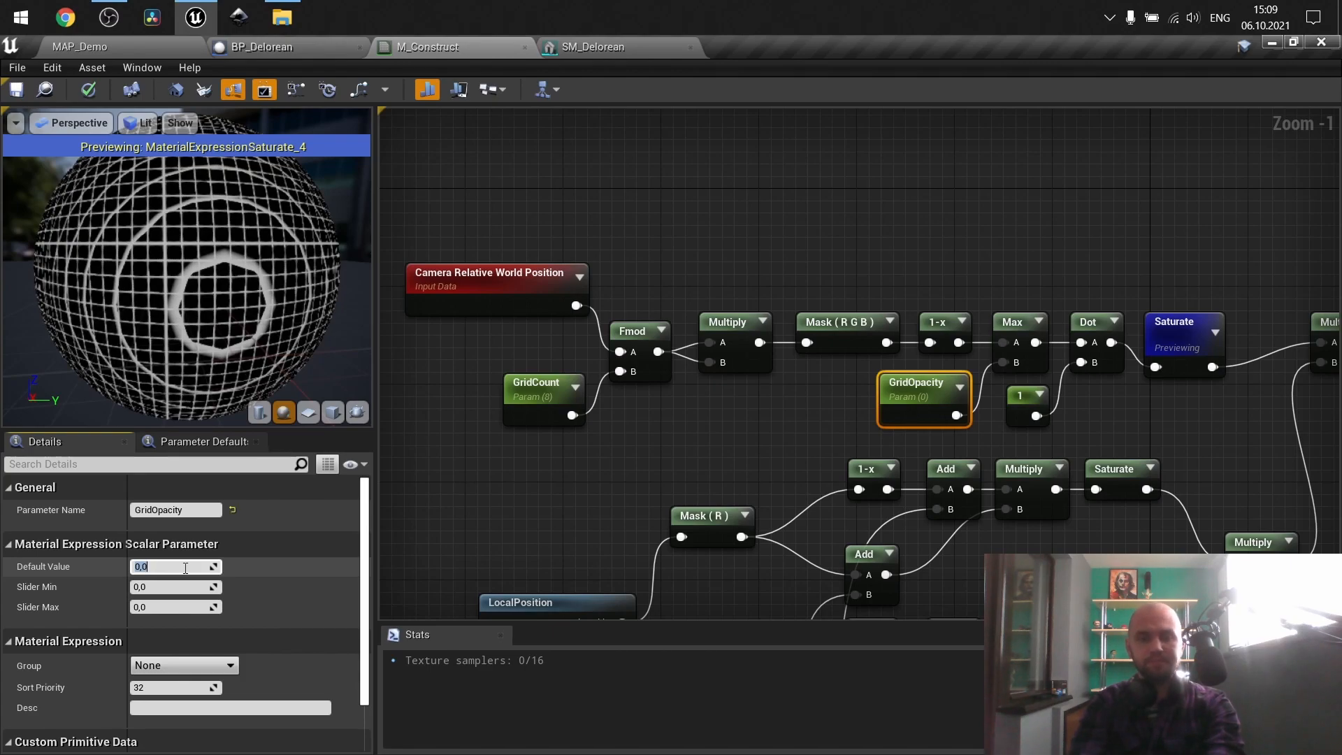
pyautogui.write('1')
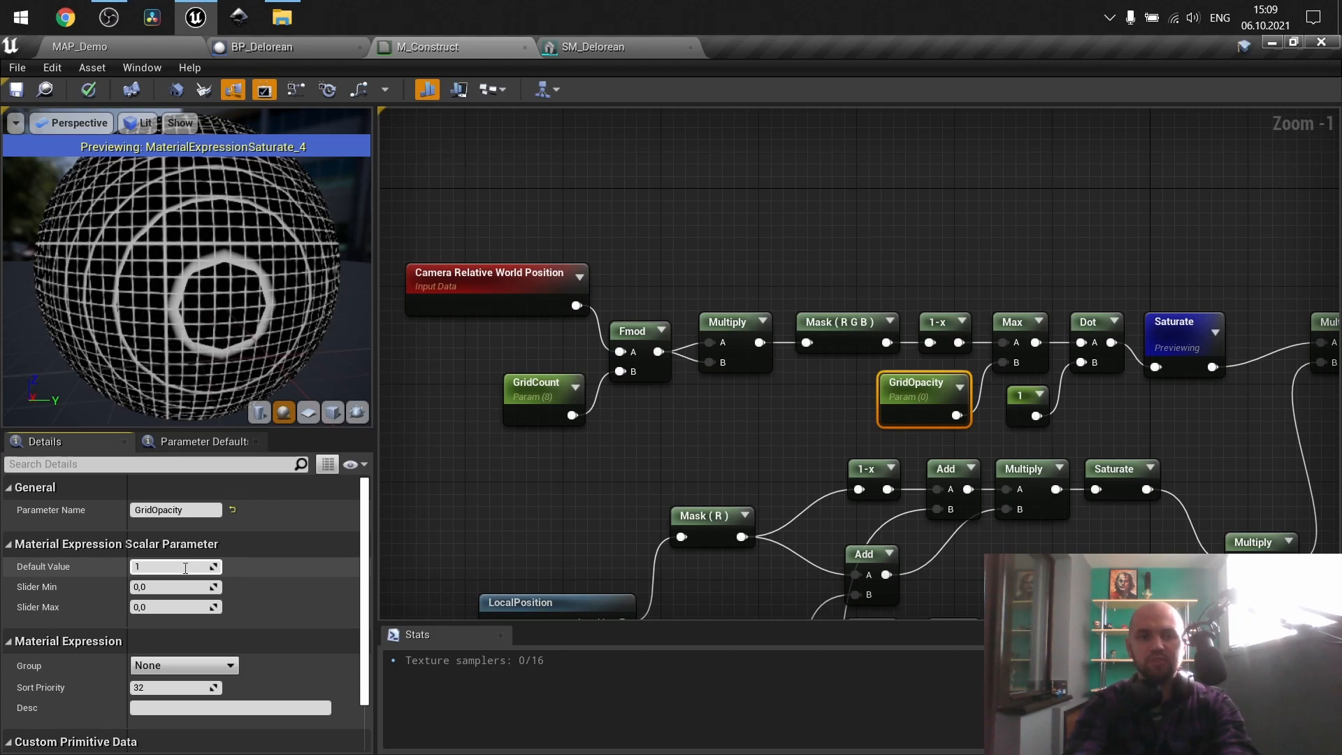
pyautogui.press('Return')
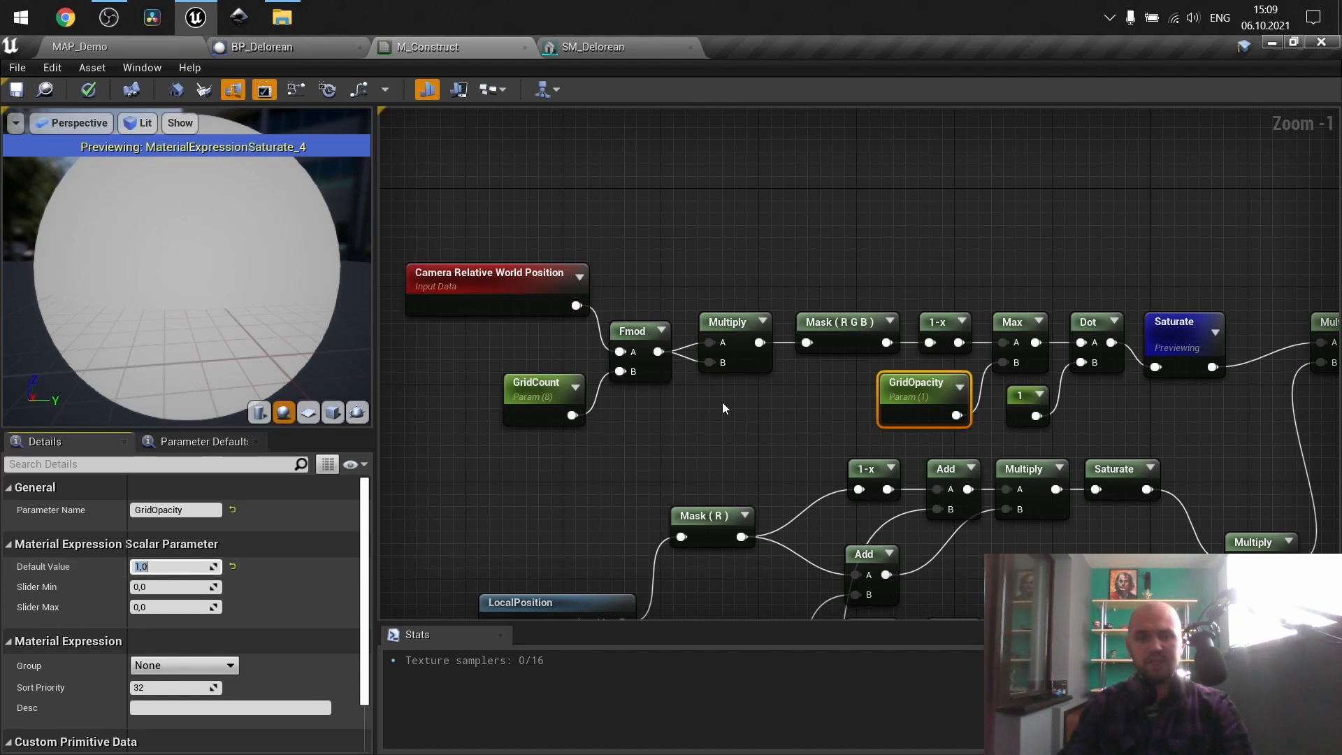
# Set GridOpacity's default value to 0 and view the grid on the sphere from another angle
pyautogui.write('0')
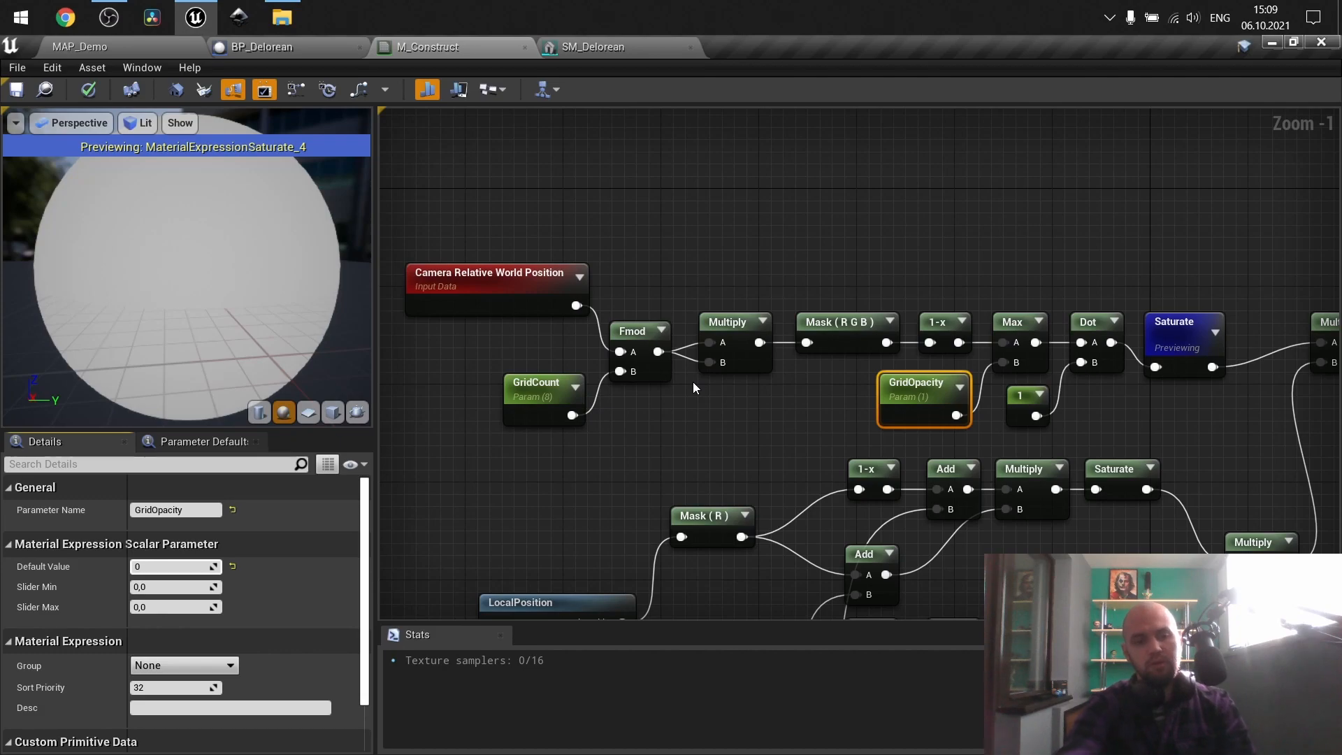
pyautogui.press('Return')
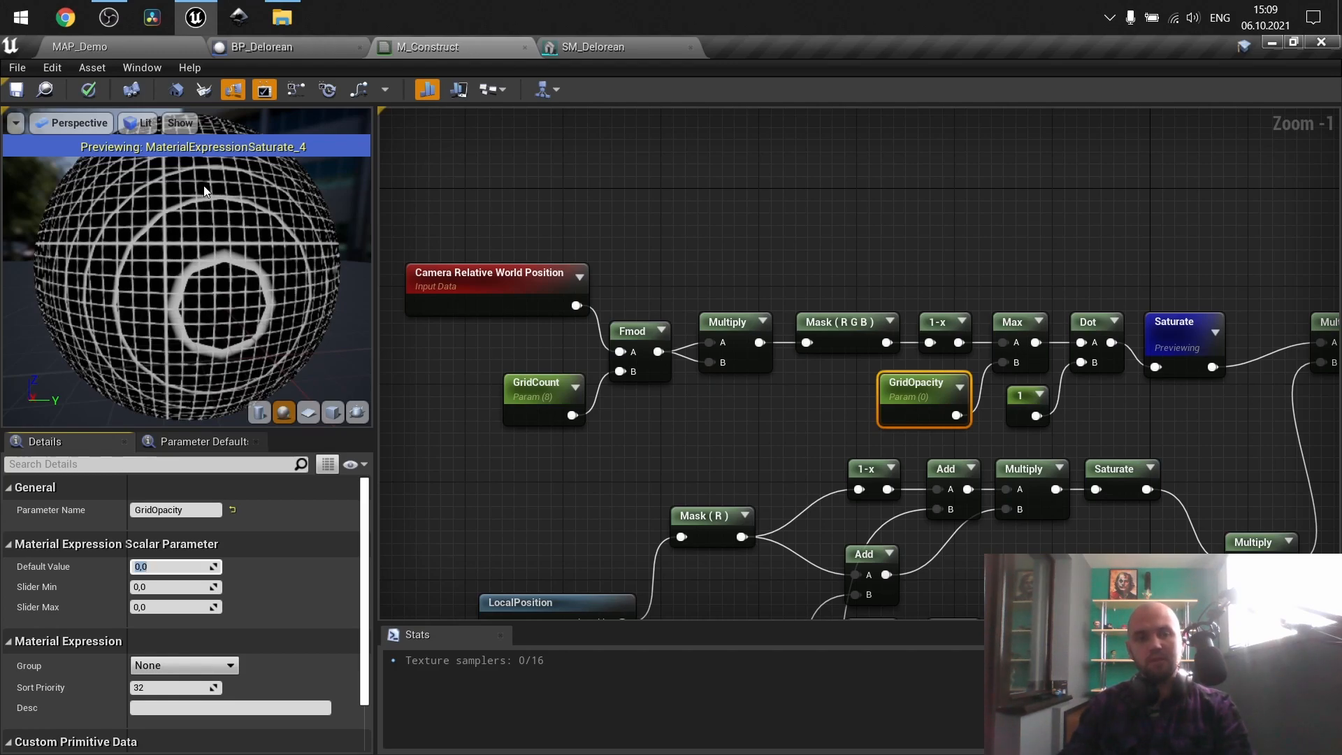
pyautogui.moveTo(174, 224); pyautogui.dragTo(242, 241)
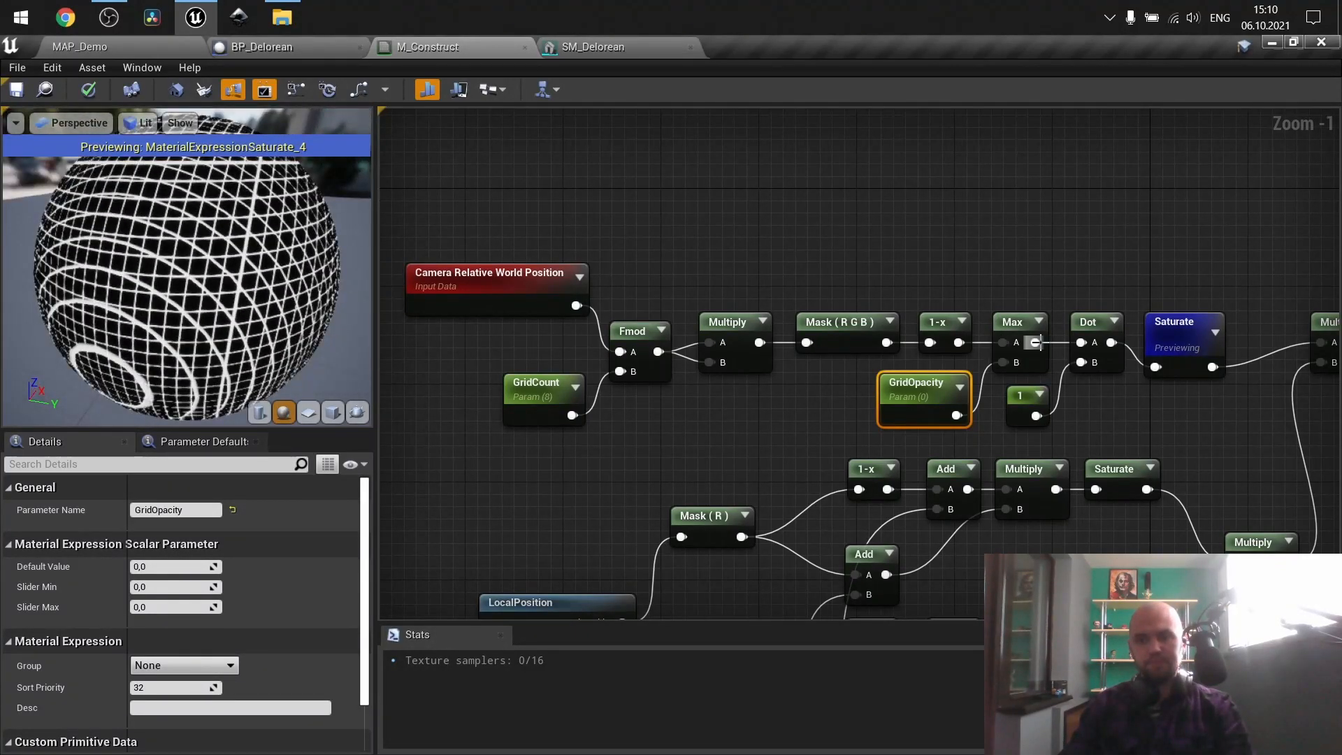
# Stop previewing the Saturate node at the end of the grid chain
pyautogui.rightClick(1169, 343)
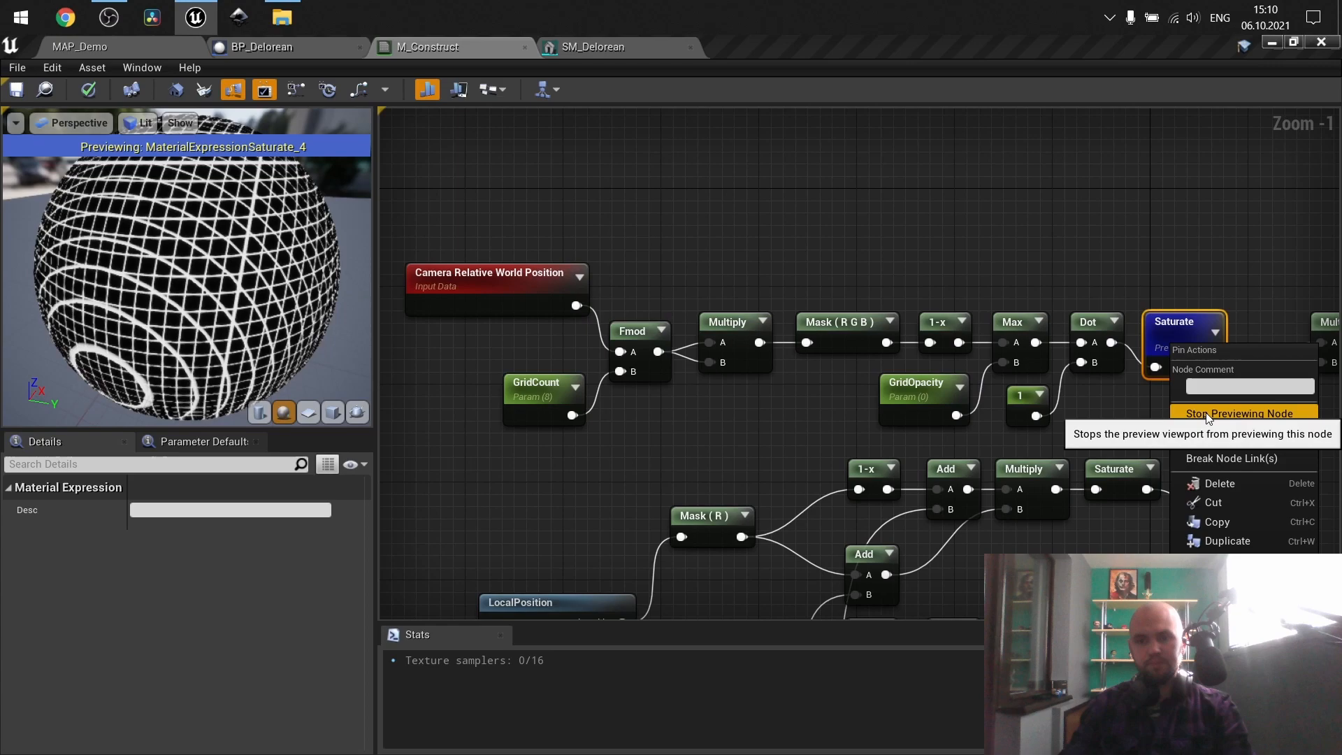
pyautogui.click(1206, 412)
pyautogui.click(1198, 394)
# Add a DebugTimeSine node below the ObjectOpacity nodes and connect its result to the Alpha input of the Object Bounds Lerp
pyautogui.scroll(-1, 1198, 394)
pyautogui.moveTo(1198, 395); pyautogui.dragTo(1095, 224, button='right')
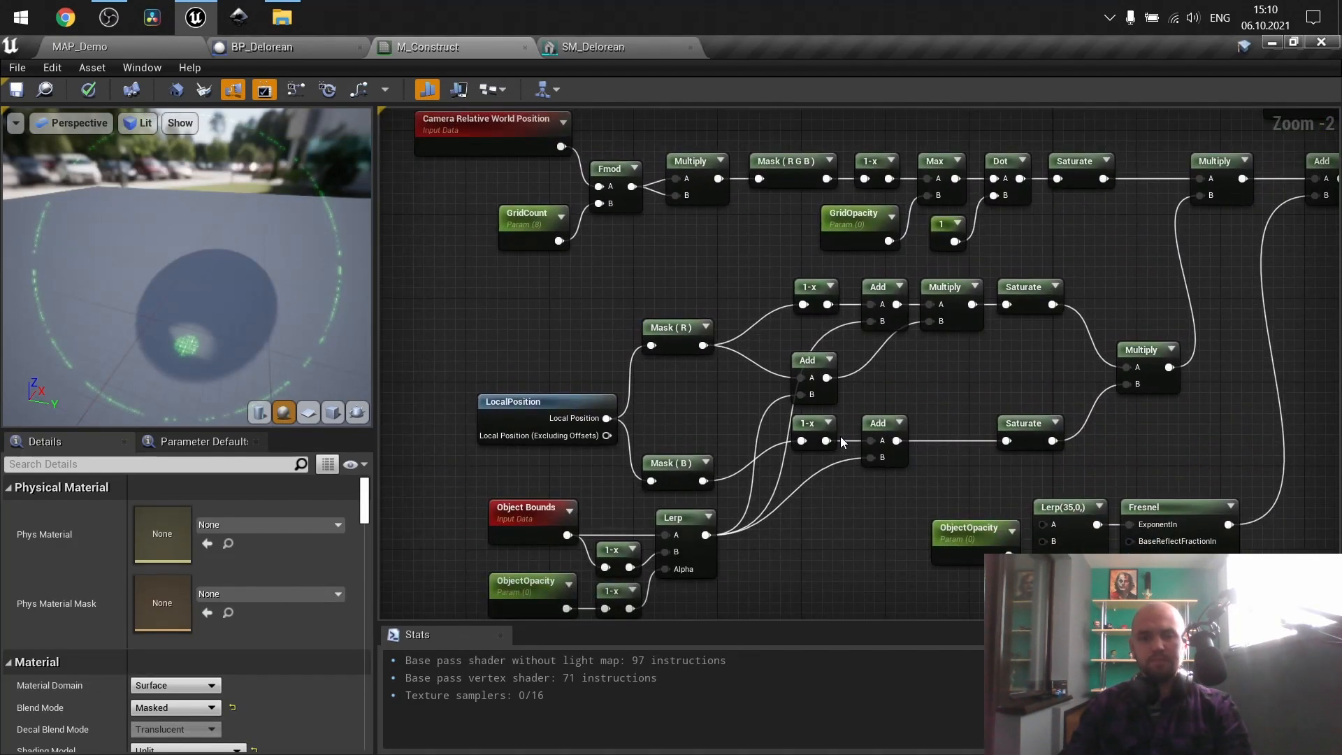
pyautogui.moveTo(856, 507); pyautogui.dragTo(933, 443, button='right')
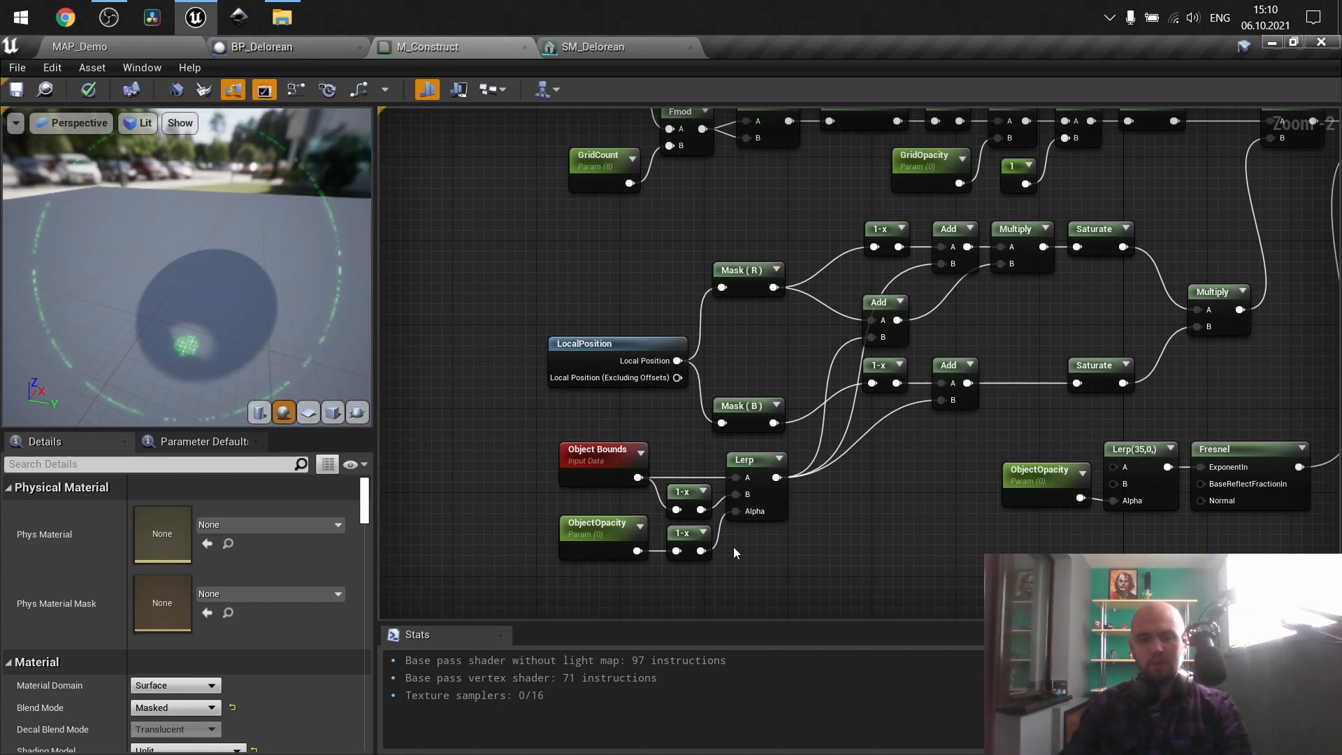
pyautogui.scroll(2, 733, 547)
pyautogui.moveTo(748, 557); pyautogui.dragTo(730, 515, button='right')
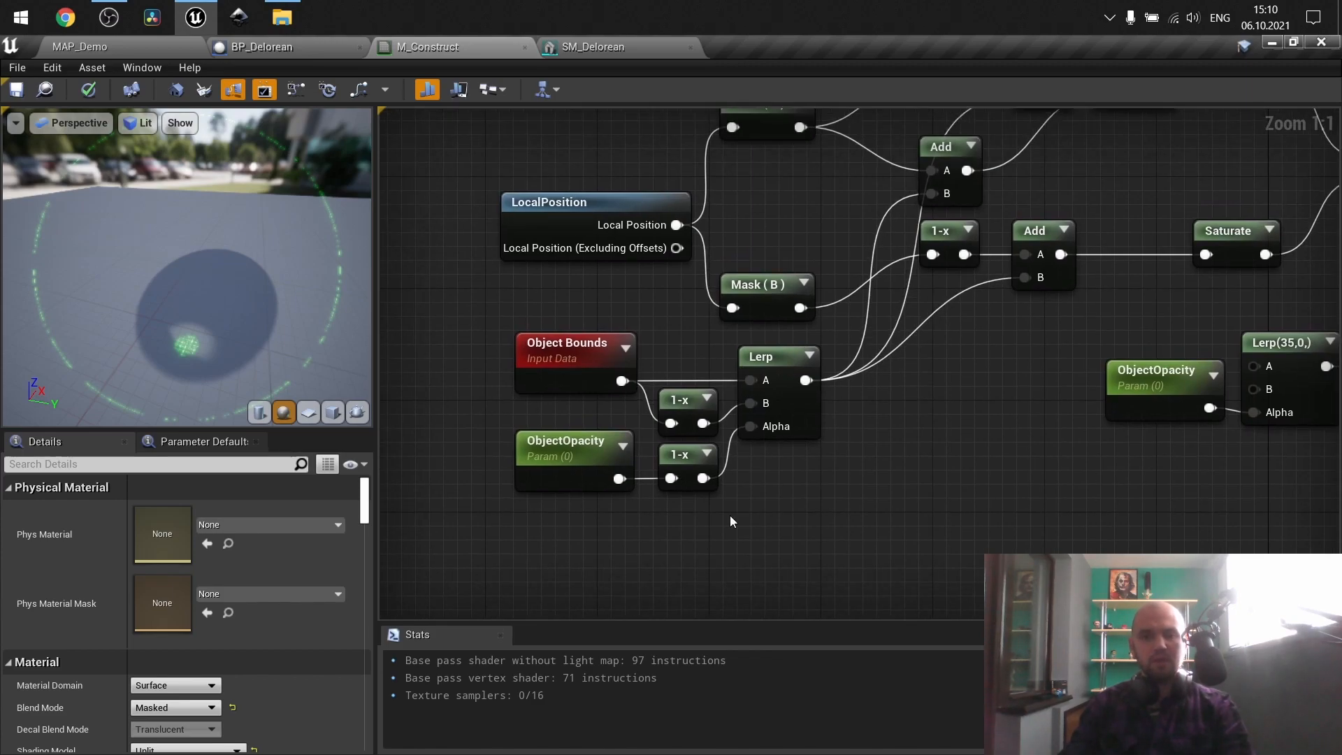
pyautogui.rightClick(773, 465)
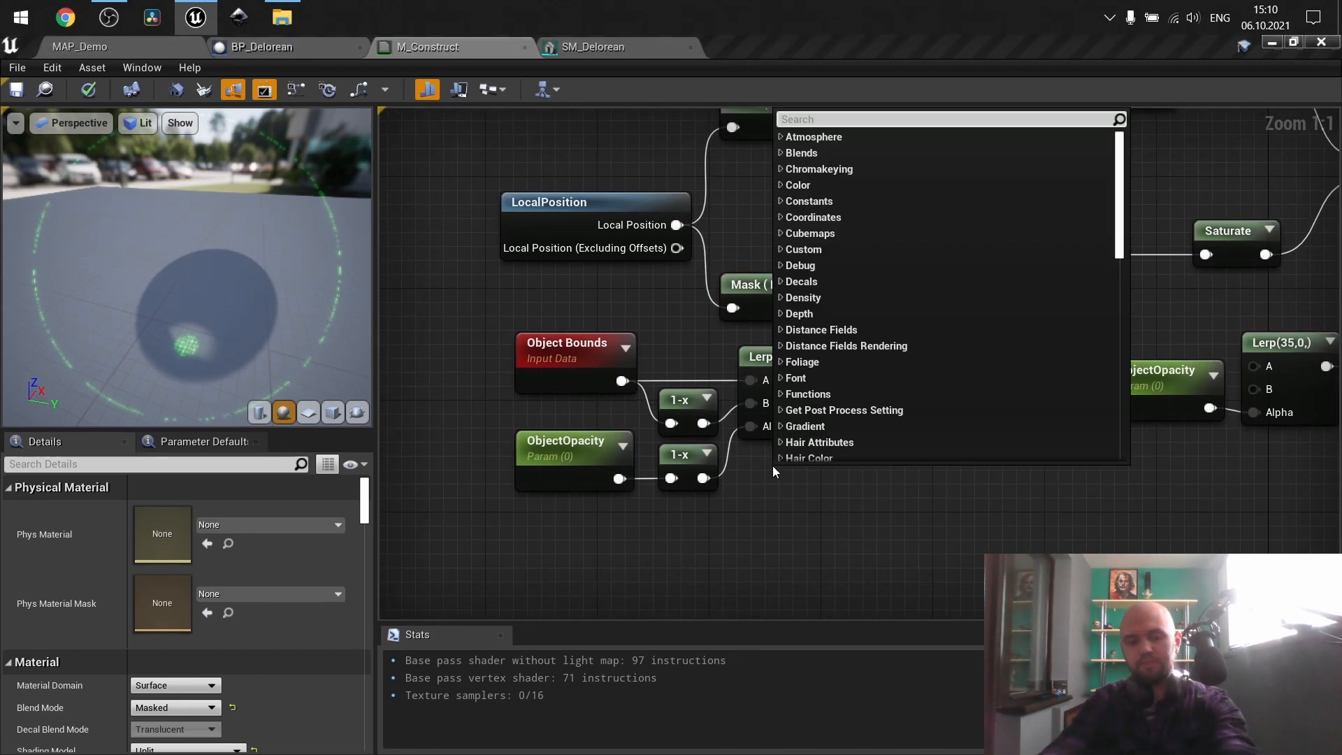
pyautogui.write('debug')
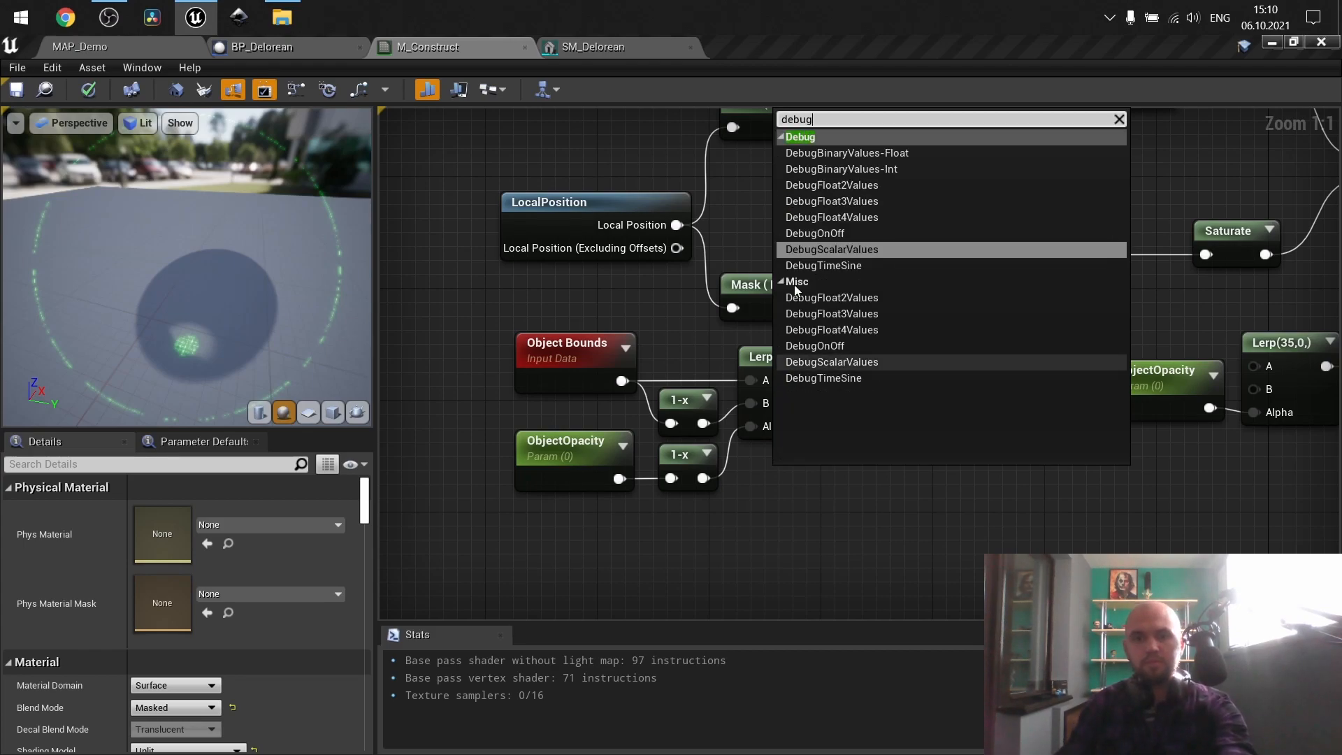
pyautogui.click(845, 265)
pyautogui.moveTo(886, 495); pyautogui.dragTo(752, 427)
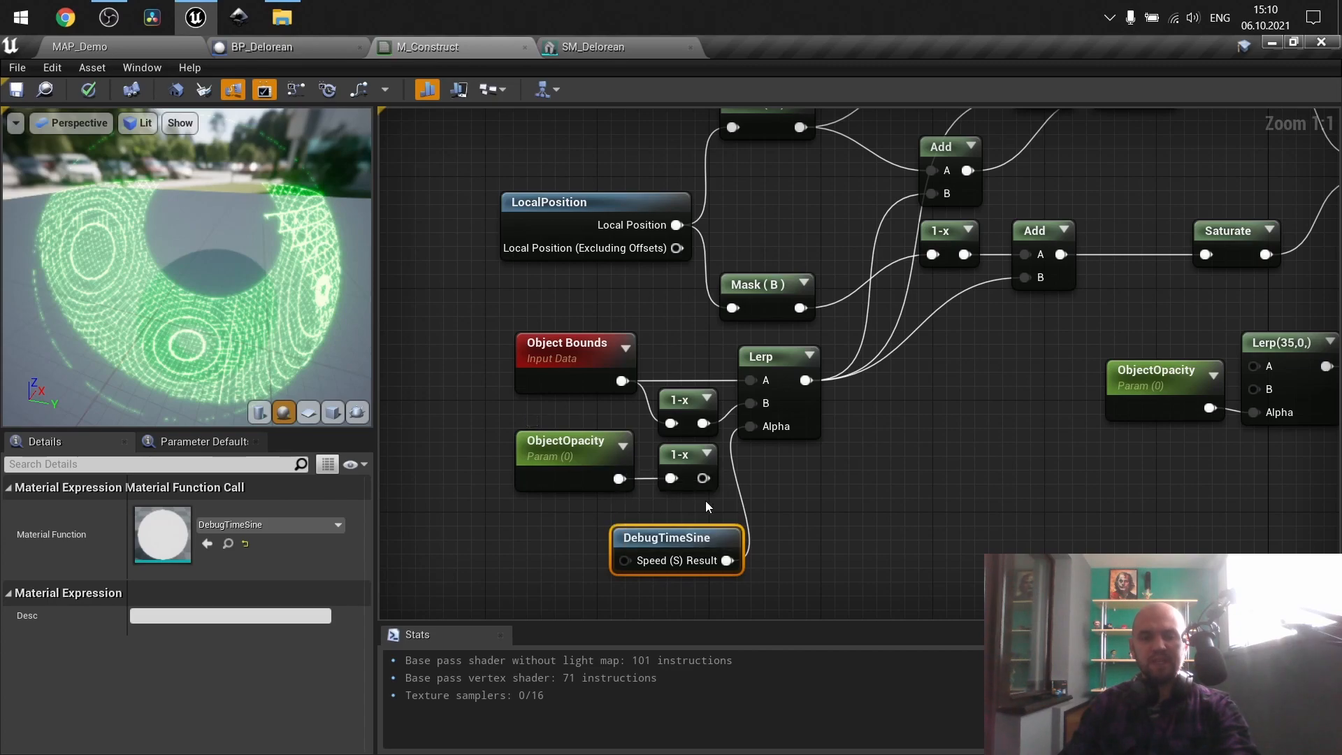
# Examine the ObjectOpacity and Lerp nodes and how they feed the 1-x and Add nodes of the Mask (R) and Mask (B) branches
pyautogui.moveTo(706, 501); pyautogui.dragTo(585, 464)
pyautogui.click(828, 460)
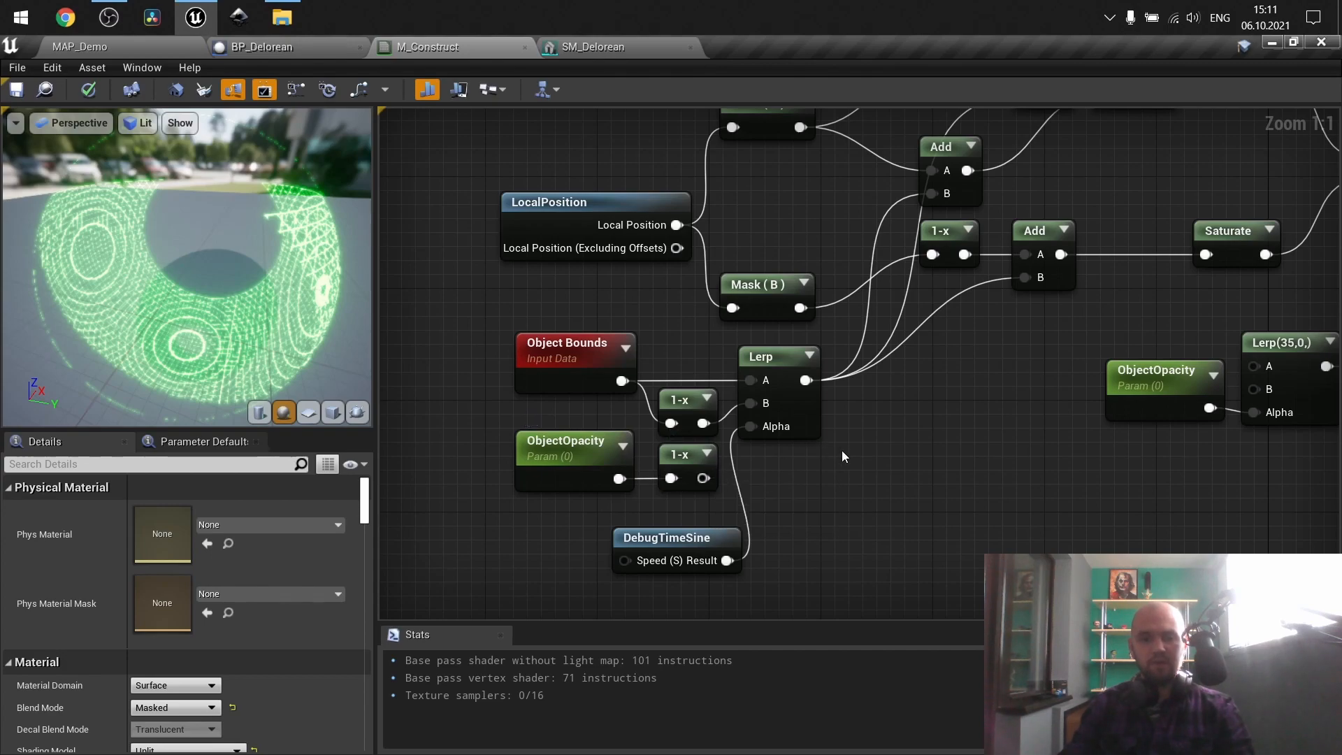
pyautogui.moveTo(814, 223); pyautogui.dragTo(816, 380, button='right')
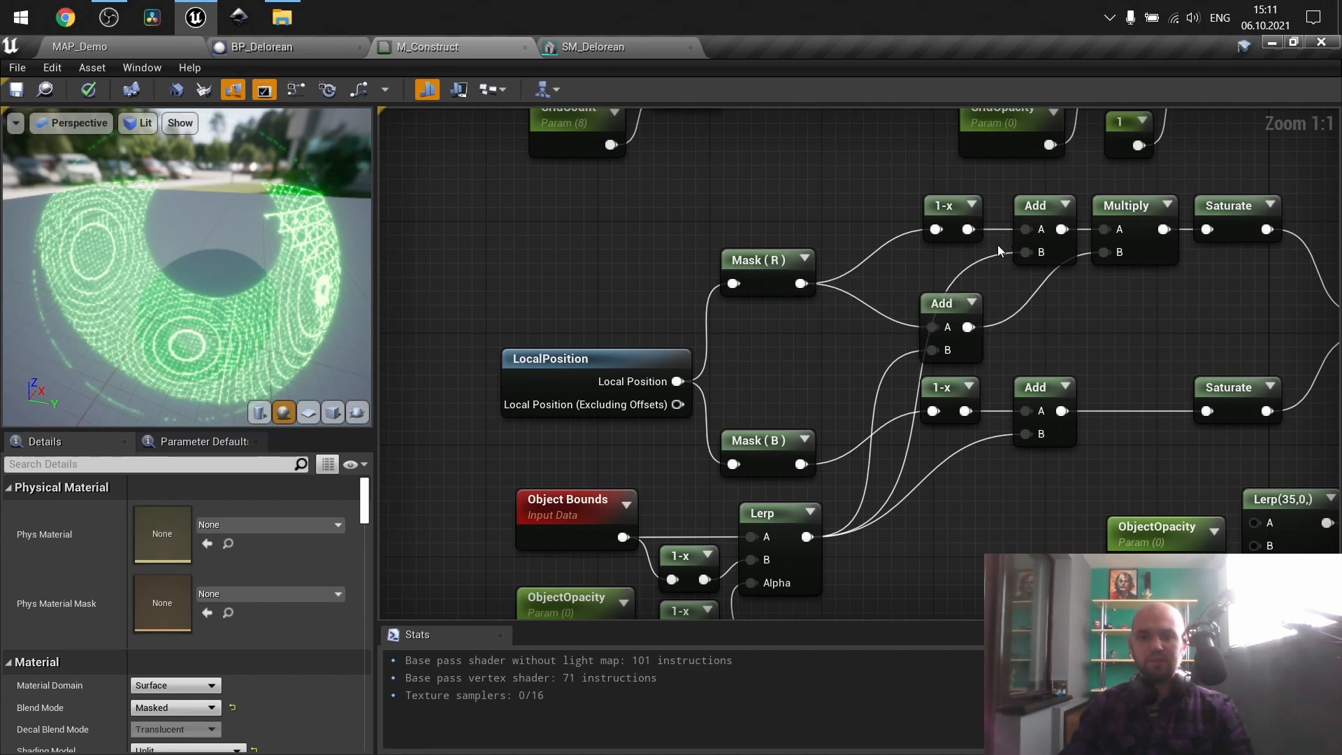
pyautogui.moveTo(997, 244); pyautogui.dragTo(1060, 184, button='right')
pyautogui.click(996, 151)
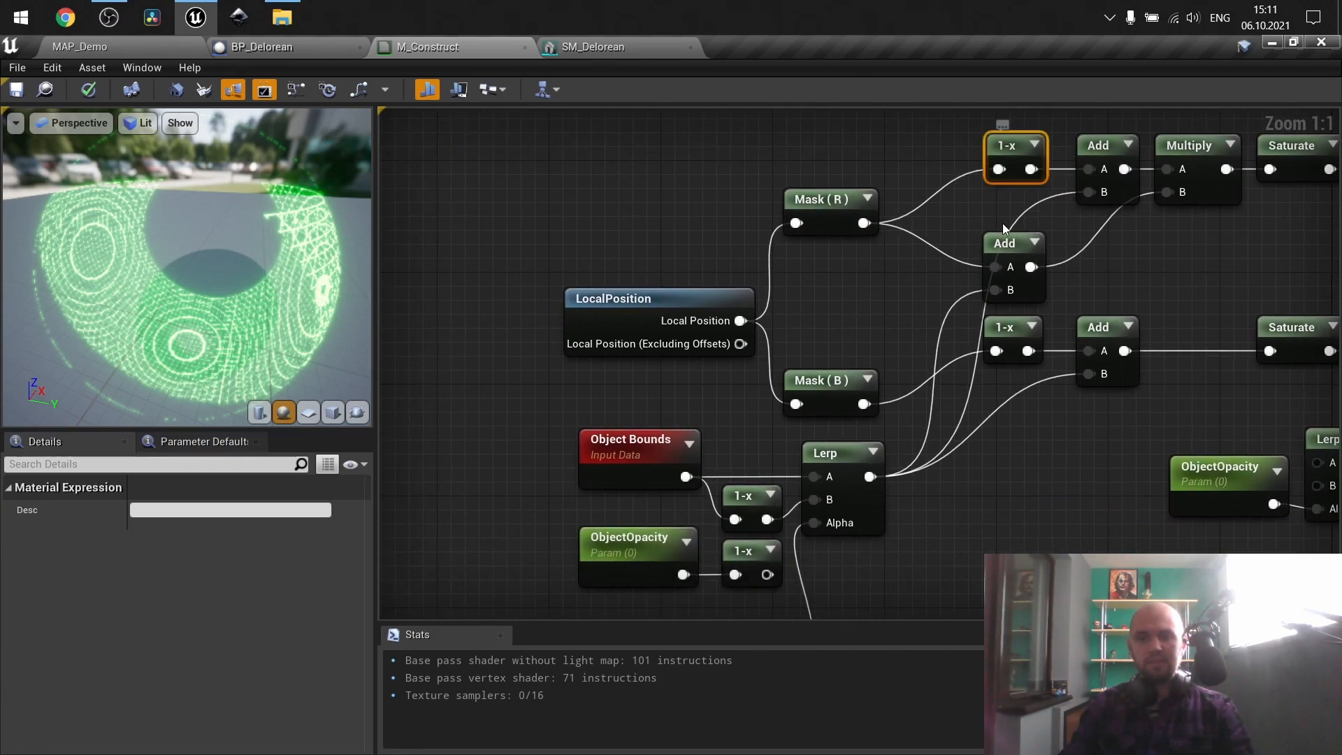
pyautogui.click(1007, 242)
pyautogui.moveTo(942, 301); pyautogui.dragTo(970, 154, button='right')
pyautogui.moveTo(943, 543); pyautogui.dragTo(606, 311)
pyautogui.click(1006, 334)
pyautogui.moveTo(1008, 333); pyautogui.dragTo(828, 579, button='right')
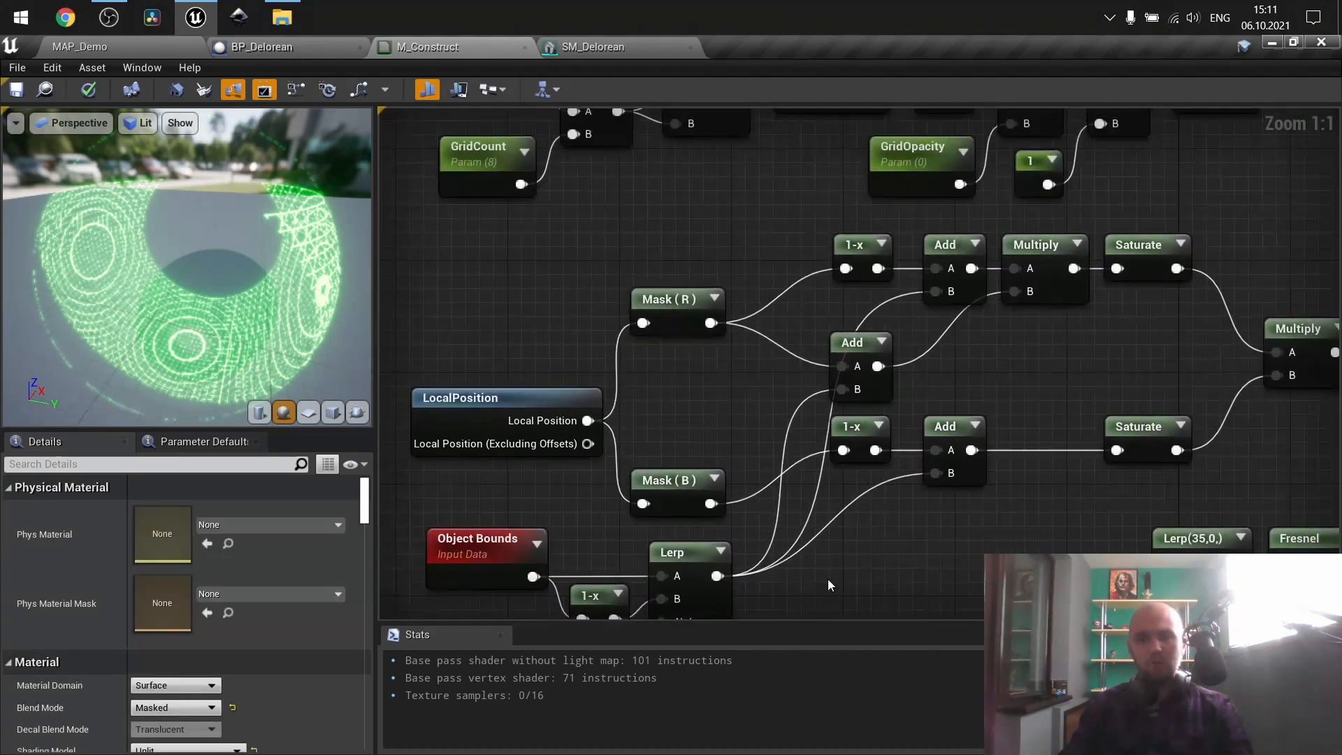
# Preview the Saturate node at the end of the Mask (R) branch with realtime rendering enabled in the preview viewport
pyautogui.rightClick(1126, 255)
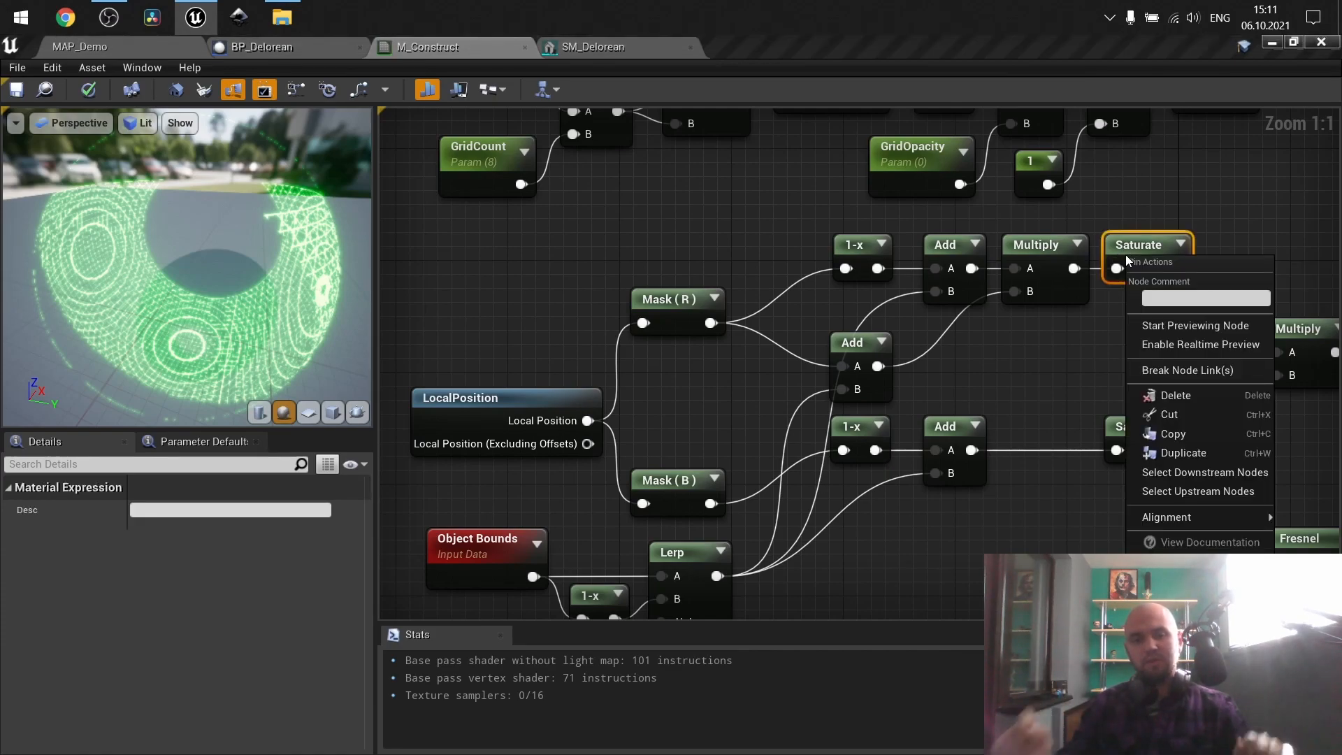
pyautogui.click(1155, 327)
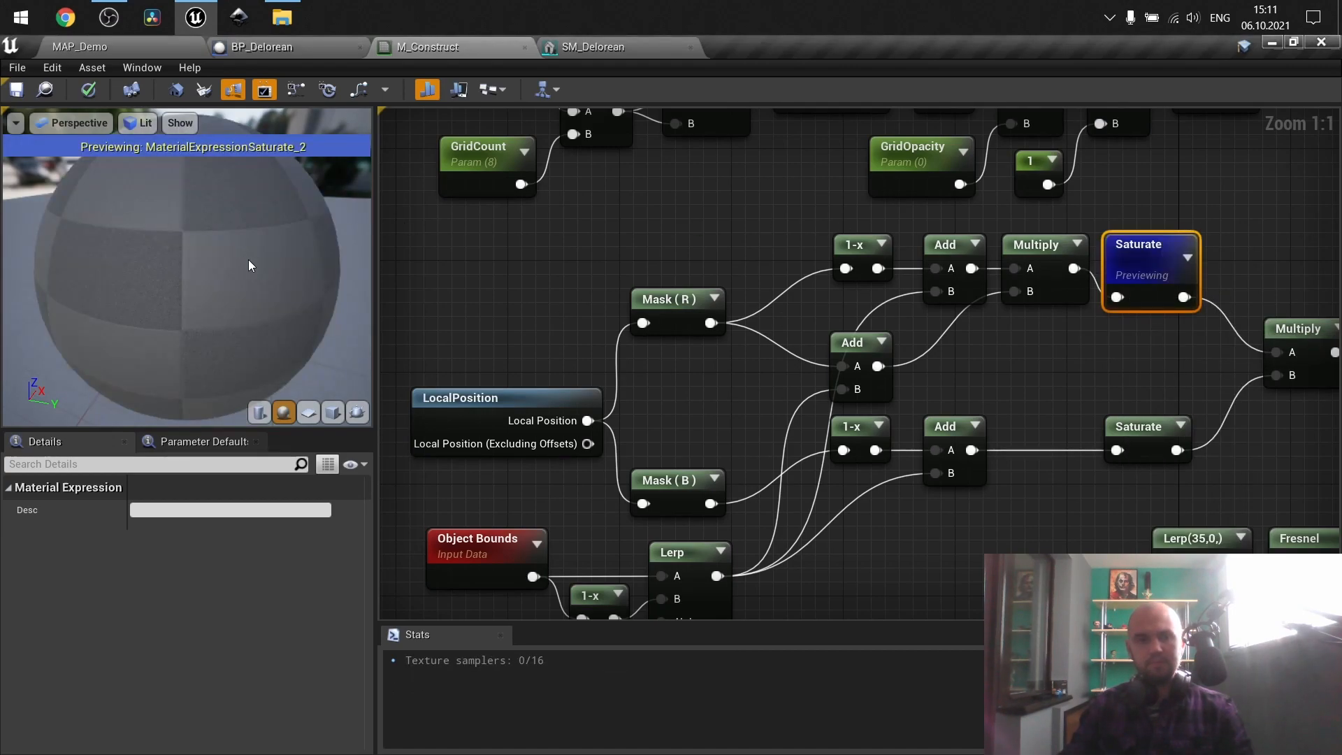
pyautogui.click(15, 123)
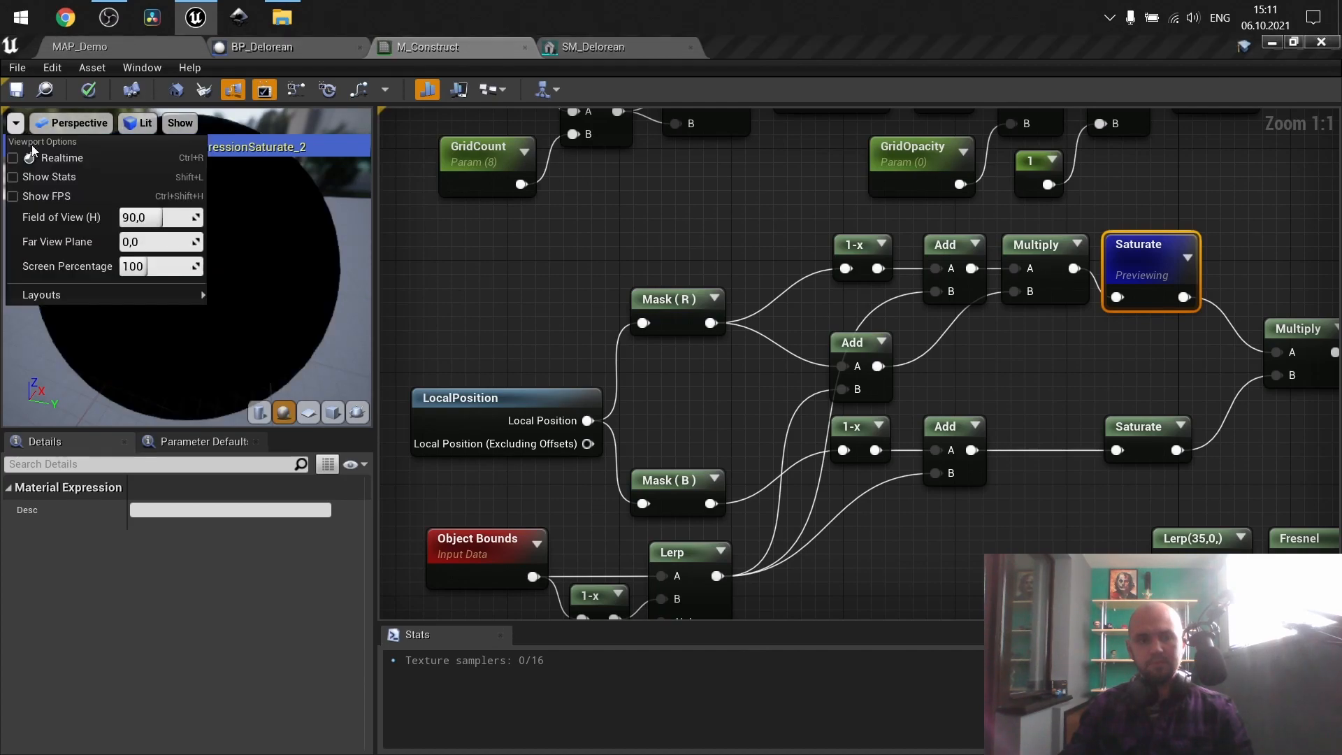
pyautogui.click(18, 159)
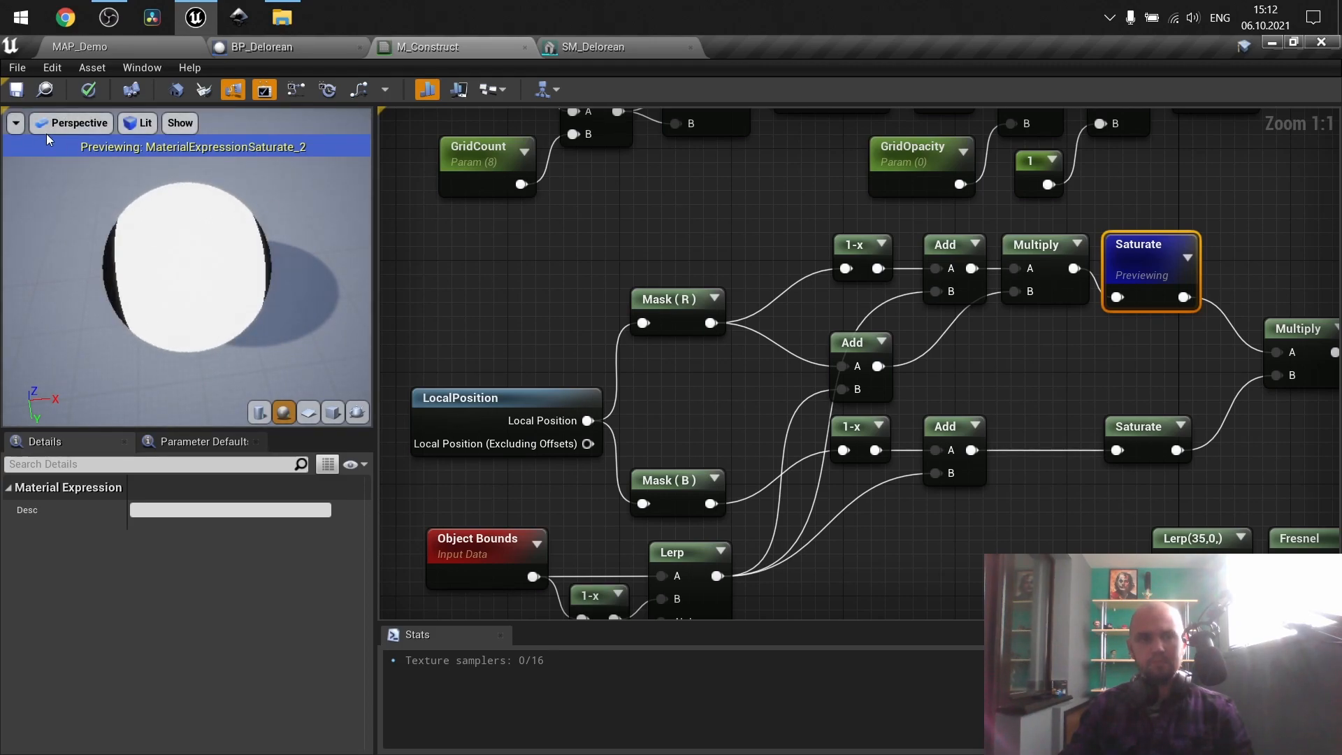
# Turn off realtime rendering in the preview viewport and stop previewing the Mask (R) branch's Saturate node
pyautogui.click(15, 122)
pyautogui.click(21, 158)
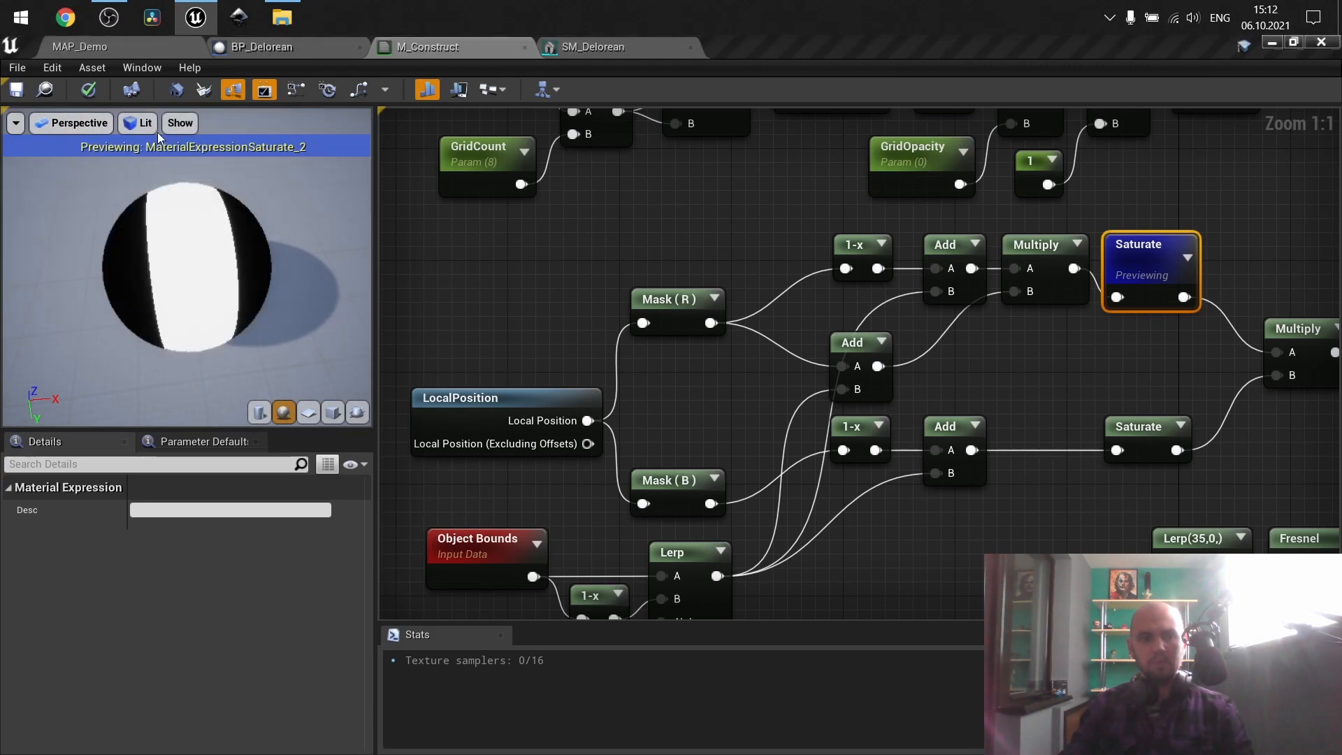
pyautogui.click(180, 122)
pyautogui.click(1203, 220)
pyautogui.rightClick(1150, 262)
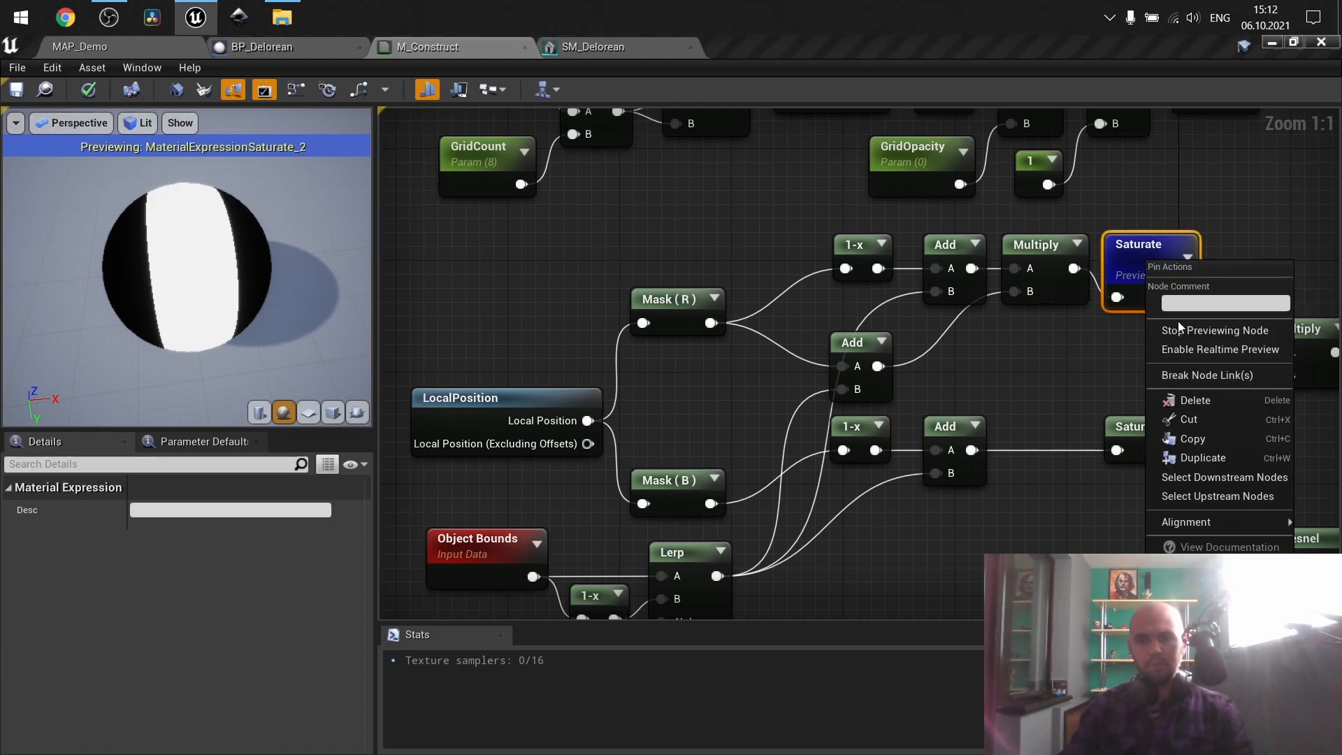
pyautogui.click(1180, 327)
pyautogui.click(1117, 326)
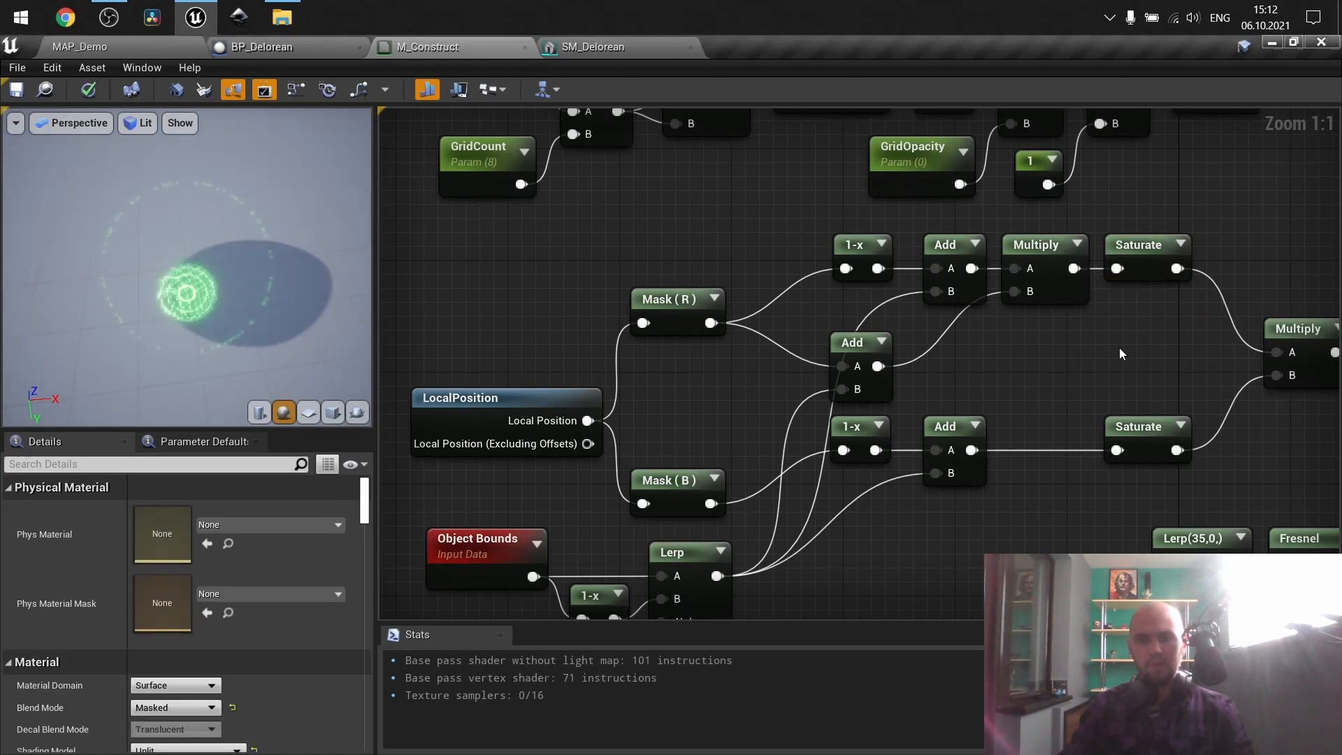
# Examine how the grid and mask branches are multiplied together and how the ObjectOpacity, Lerp(35,0,) and Fresnel nodes feed the final Add
pyautogui.scroll(-1, 1132, 305)
pyautogui.moveTo(1131, 308); pyautogui.dragTo(1103, 225, button='right')
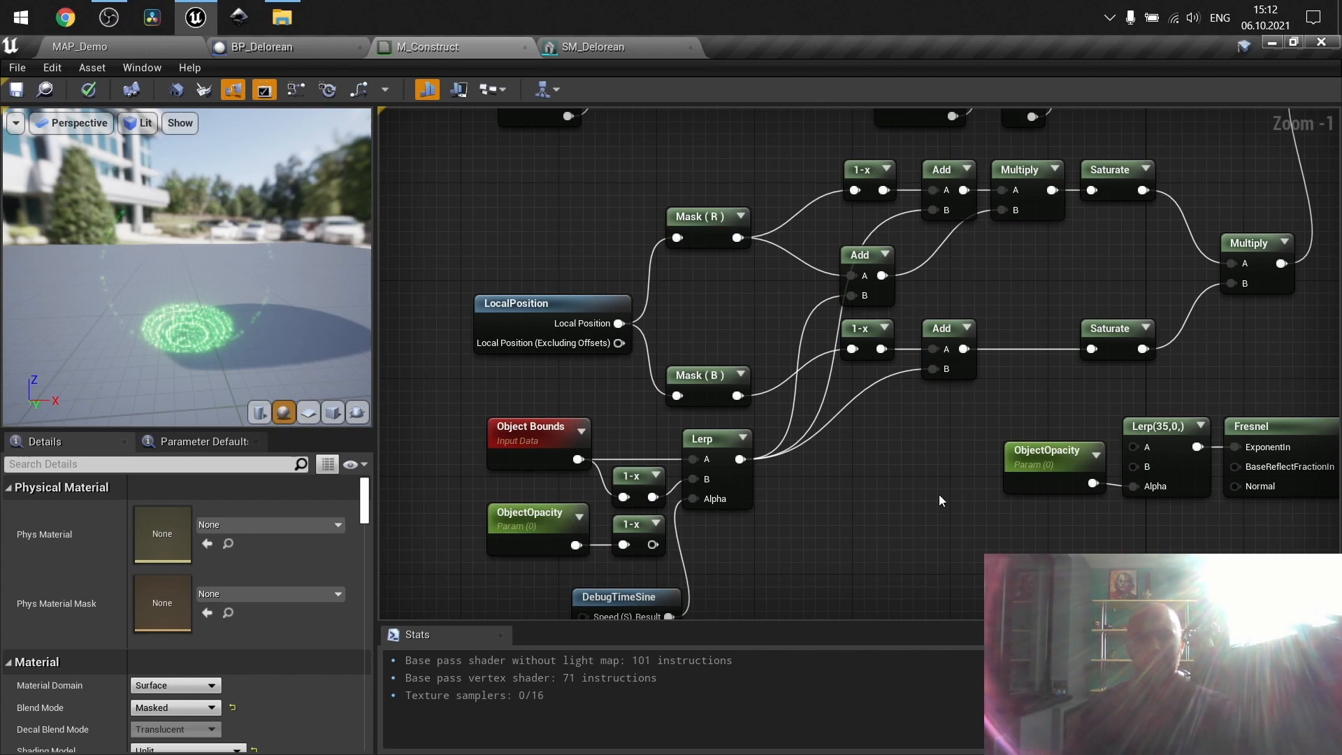
pyautogui.moveTo(1050, 252); pyautogui.dragTo(1023, 482, button='right')
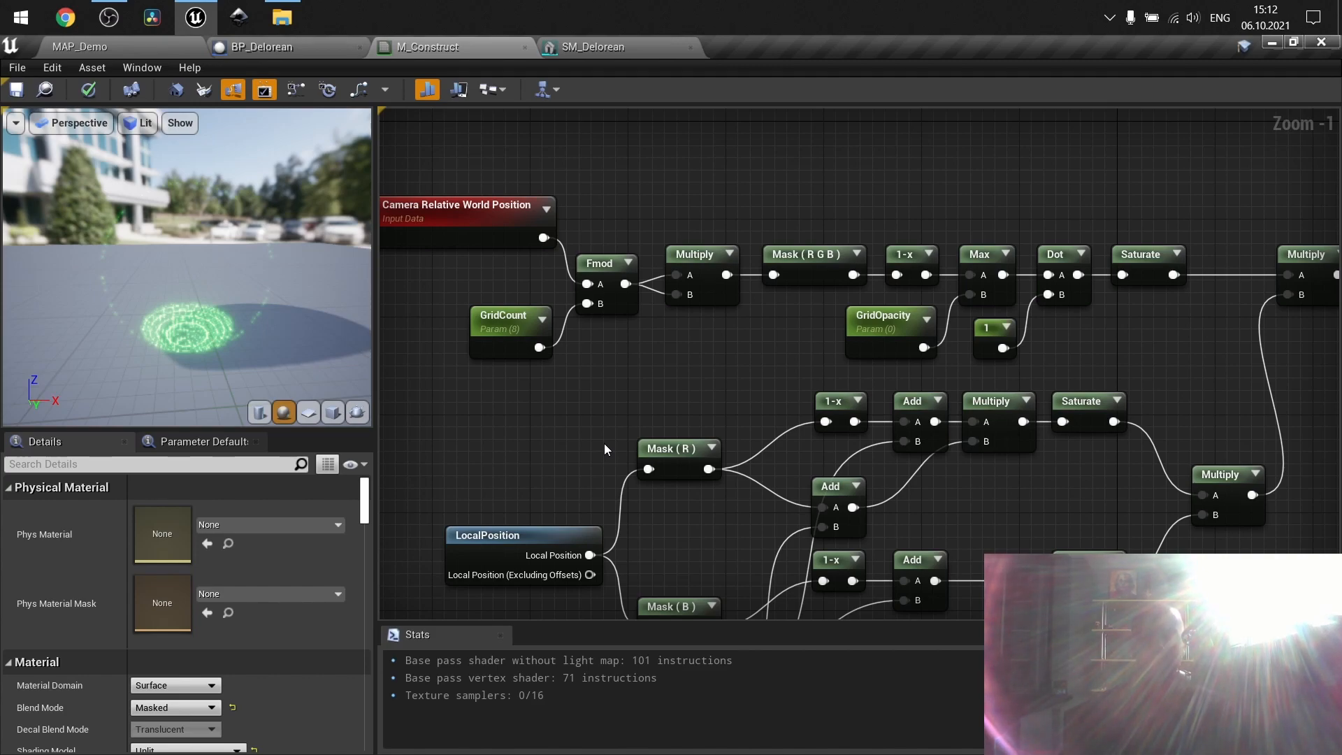
pyautogui.moveTo(1048, 514); pyautogui.dragTo(1045, 515, button='right')
pyautogui.moveTo(893, 204); pyautogui.dragTo(736, 285, button='right')
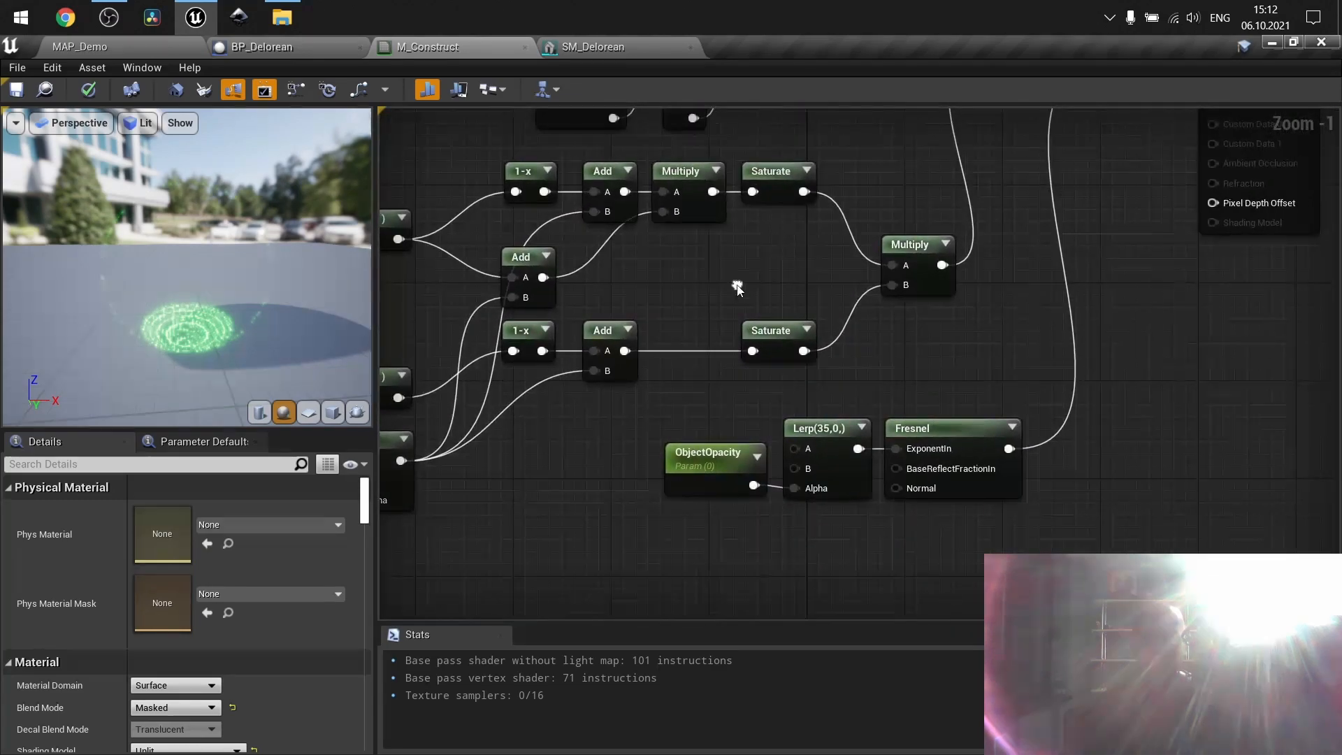
pyautogui.scroll(-1, 981, 363)
pyautogui.moveTo(981, 363); pyautogui.dragTo(968, 420, button='right')
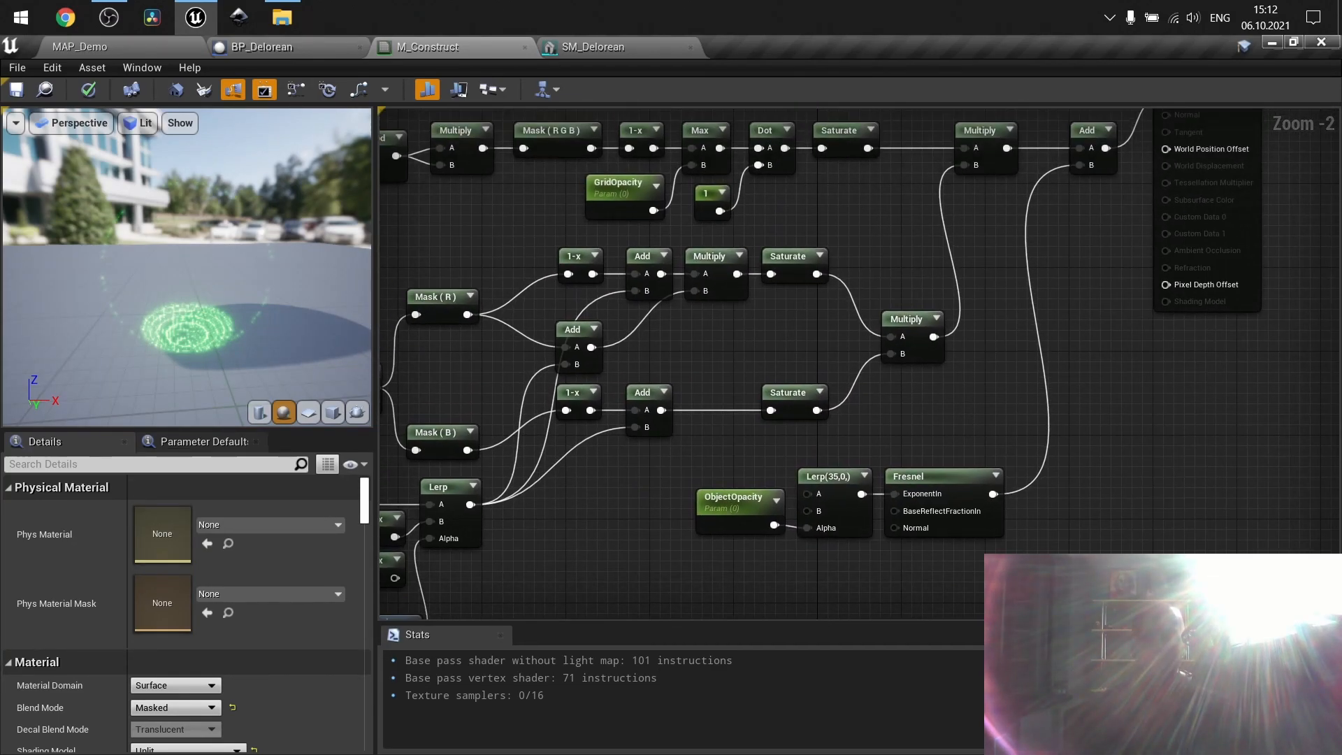
pyautogui.moveTo(1014, 552); pyautogui.dragTo(769, 505)
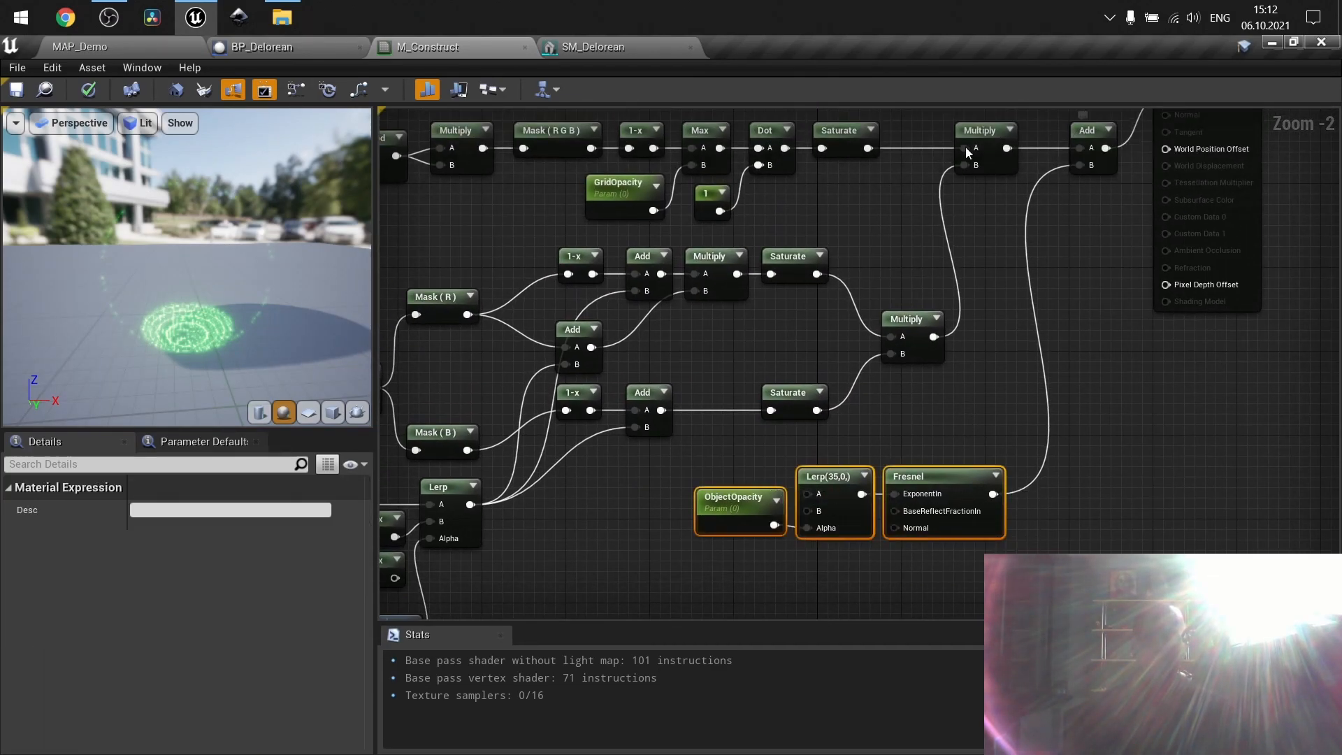
pyautogui.click(979, 220)
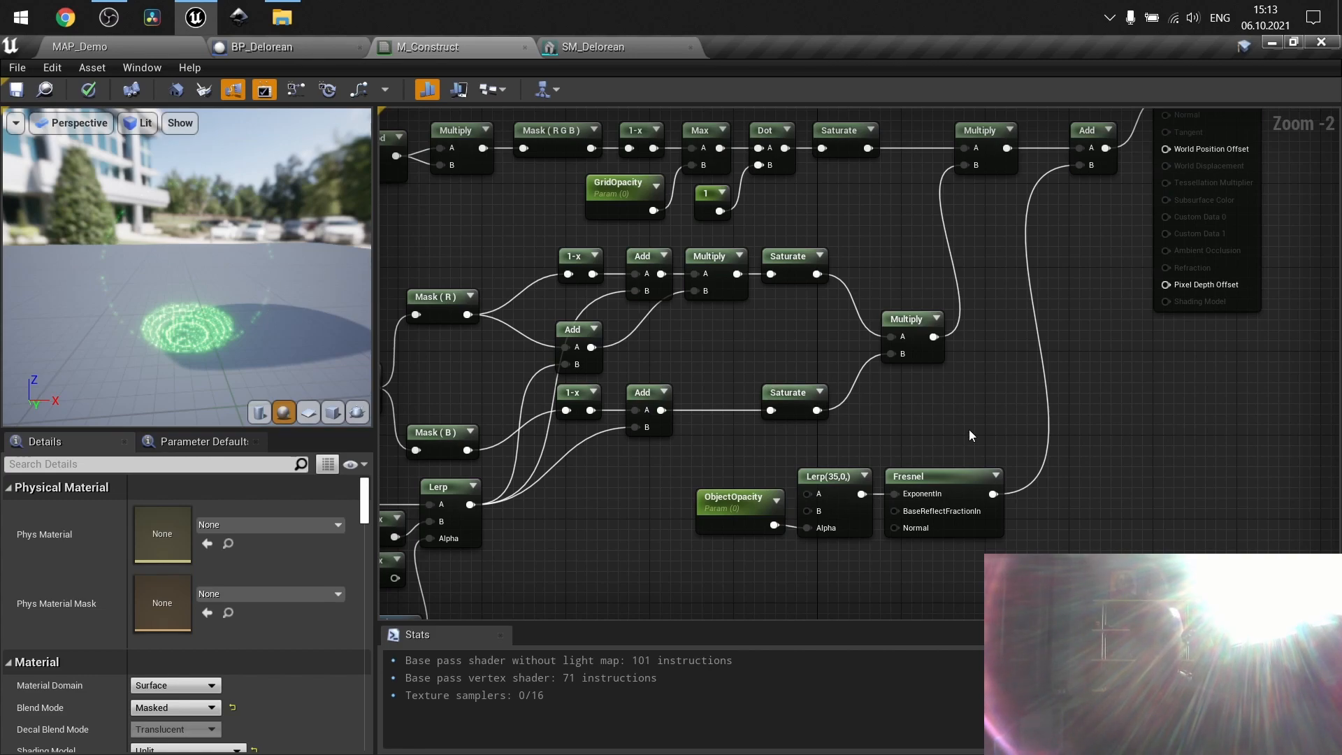
# Reconnect ObjectOpacity's 1-x node to the Alpha input of the Object Bounds Lerp and delete the DebugTimeSine node
pyautogui.scroll(-1, 970, 430)
pyautogui.moveTo(970, 430); pyautogui.dragTo(1211, 345, button='right')
pyautogui.scroll(2, 757, 563)
pyautogui.moveTo(667, 453); pyautogui.dragTo(716, 417)
pyautogui.click(649, 505)
pyautogui.press('Delete')
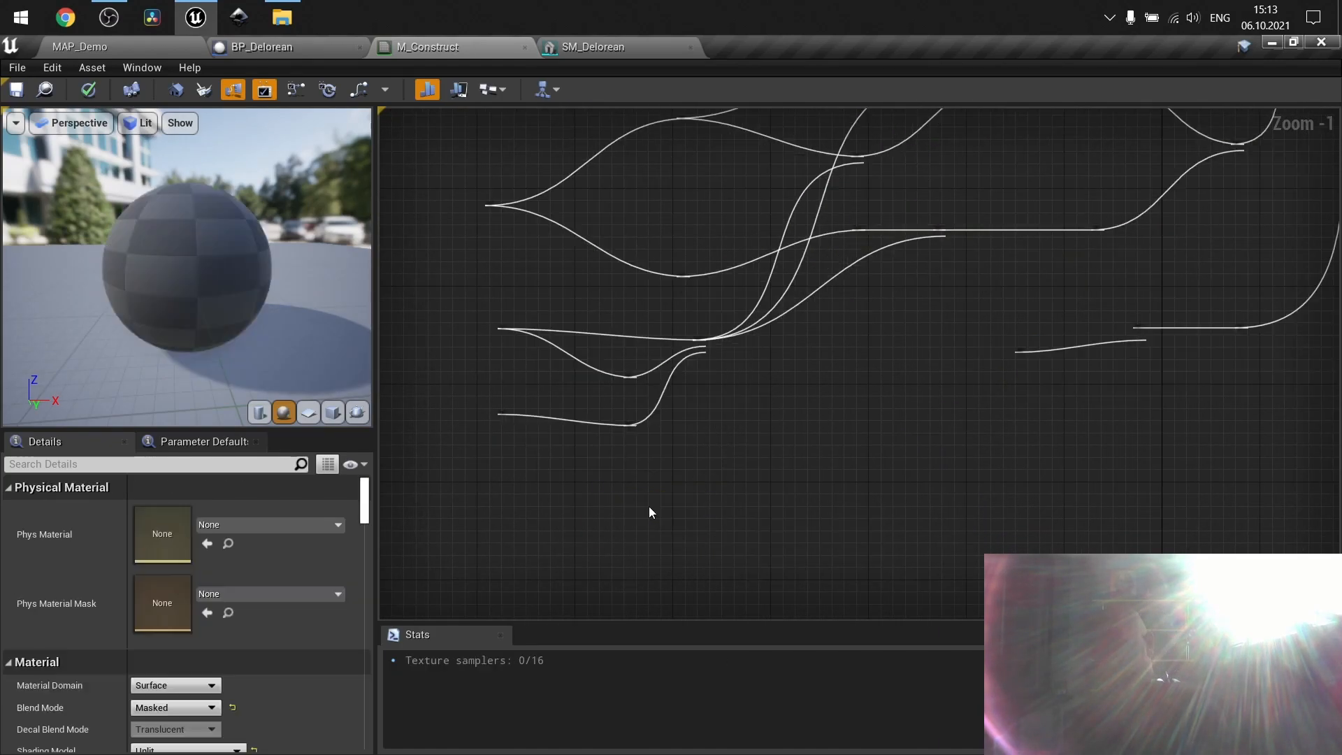
# Open the MI_Construct material instance from the Delorean content folder and examine its preview sphere and scalar and color parameters
pyautogui.scroll(-1, 824, 446)
pyautogui.moveTo(798, 462); pyautogui.dragTo(814, 488, button='right')
pyautogui.scroll(-2, 814, 488)
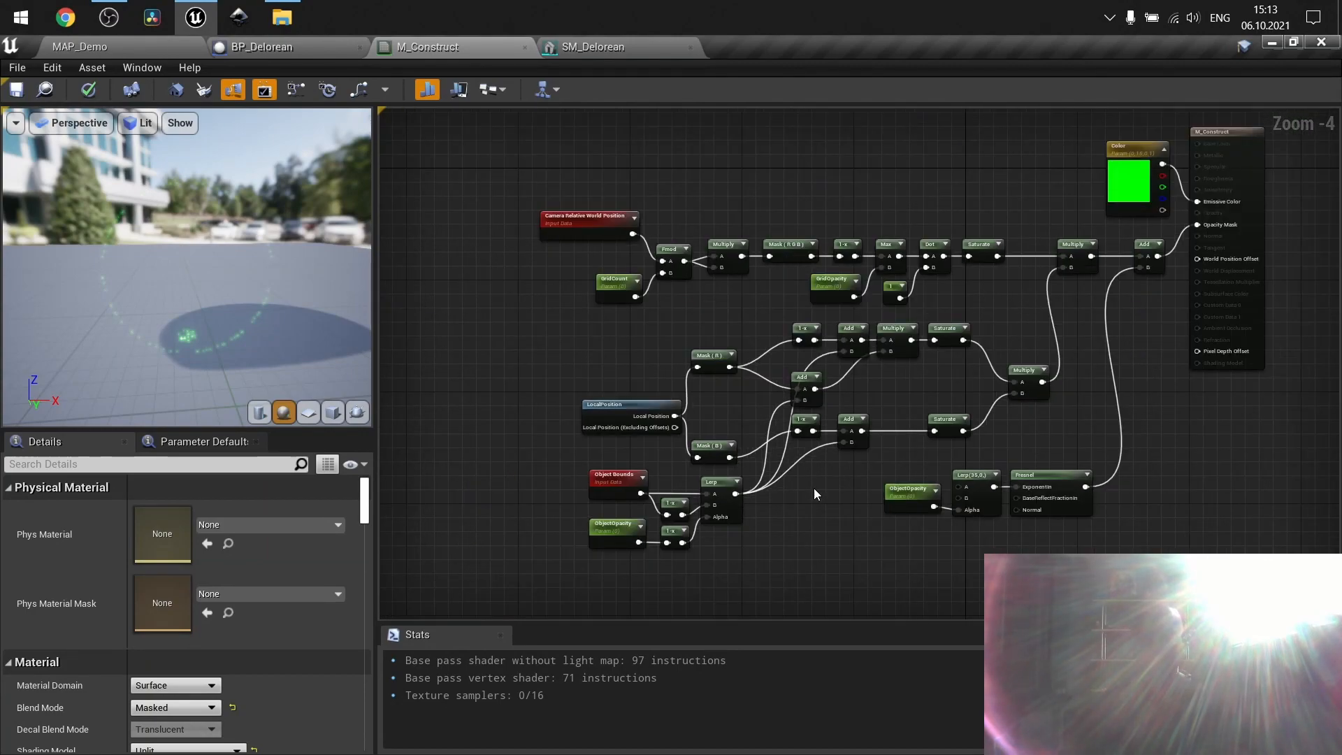
pyautogui.click(137, 52)
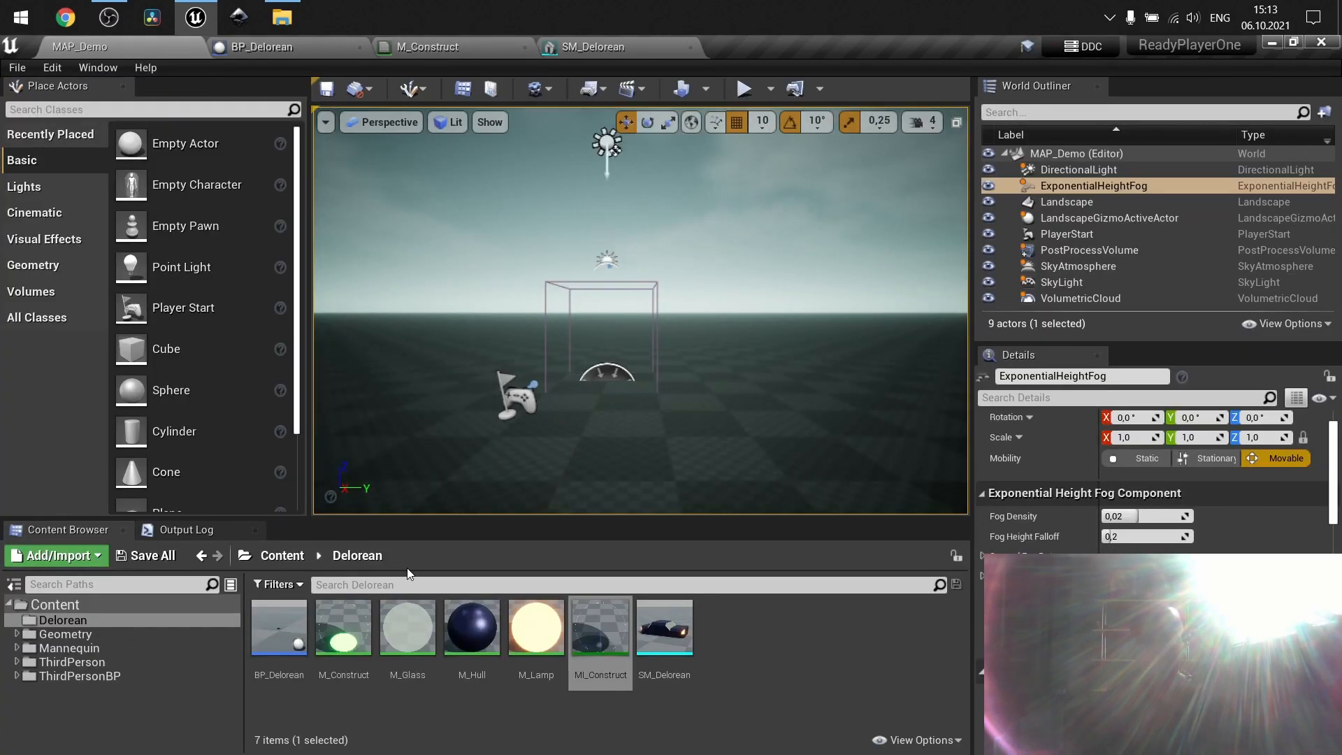
pyautogui.doubleClick(598, 632)
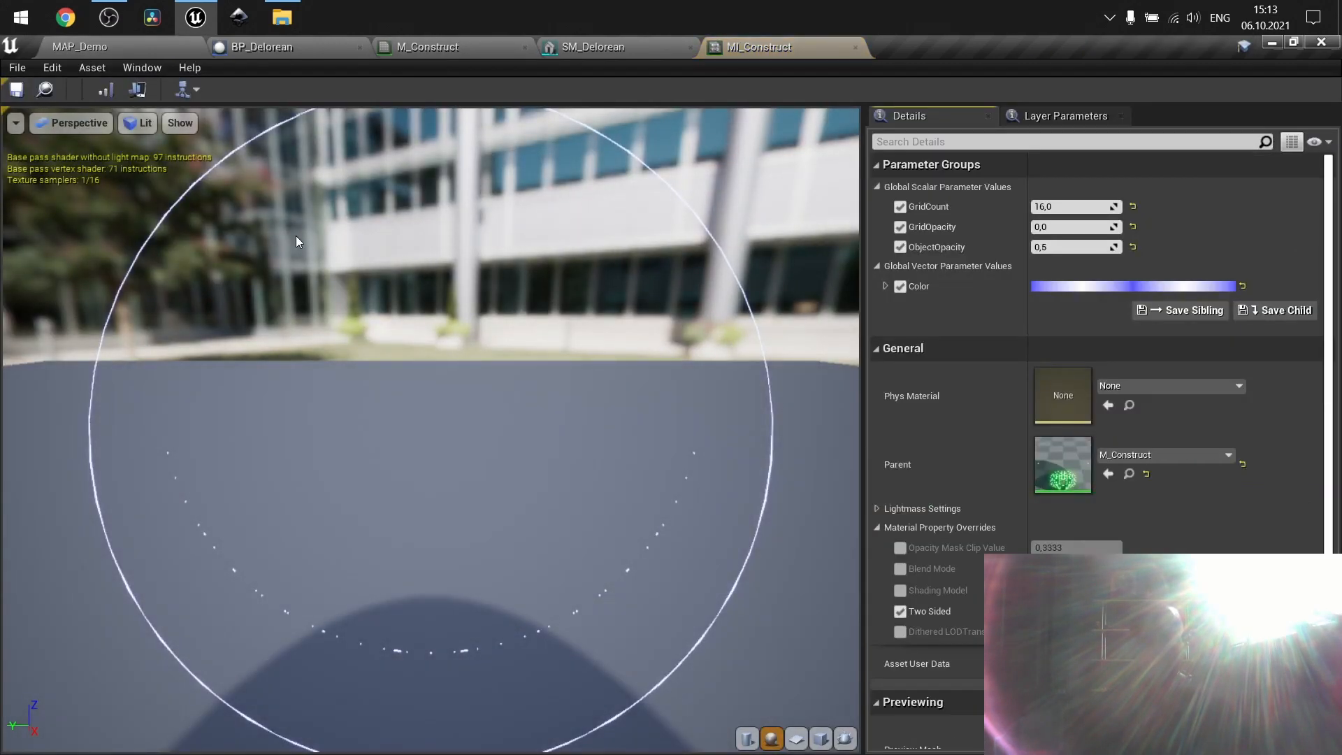
pyautogui.scroll(-3, 295, 243)
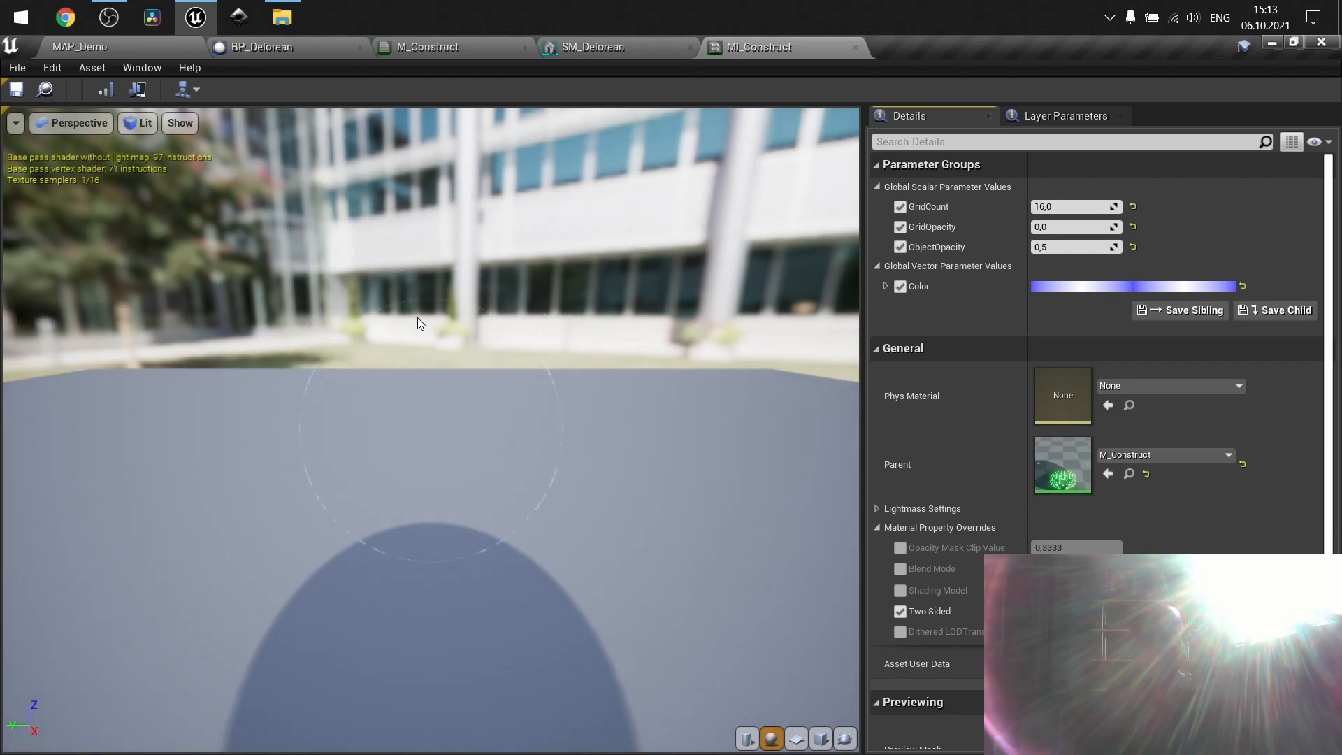
pyautogui.moveTo(417, 318)
pyautogui.mouseDown()
pyautogui.moveTo(417, 349)
pyautogui.moveTo(416, 320)
pyautogui.mouseUp()
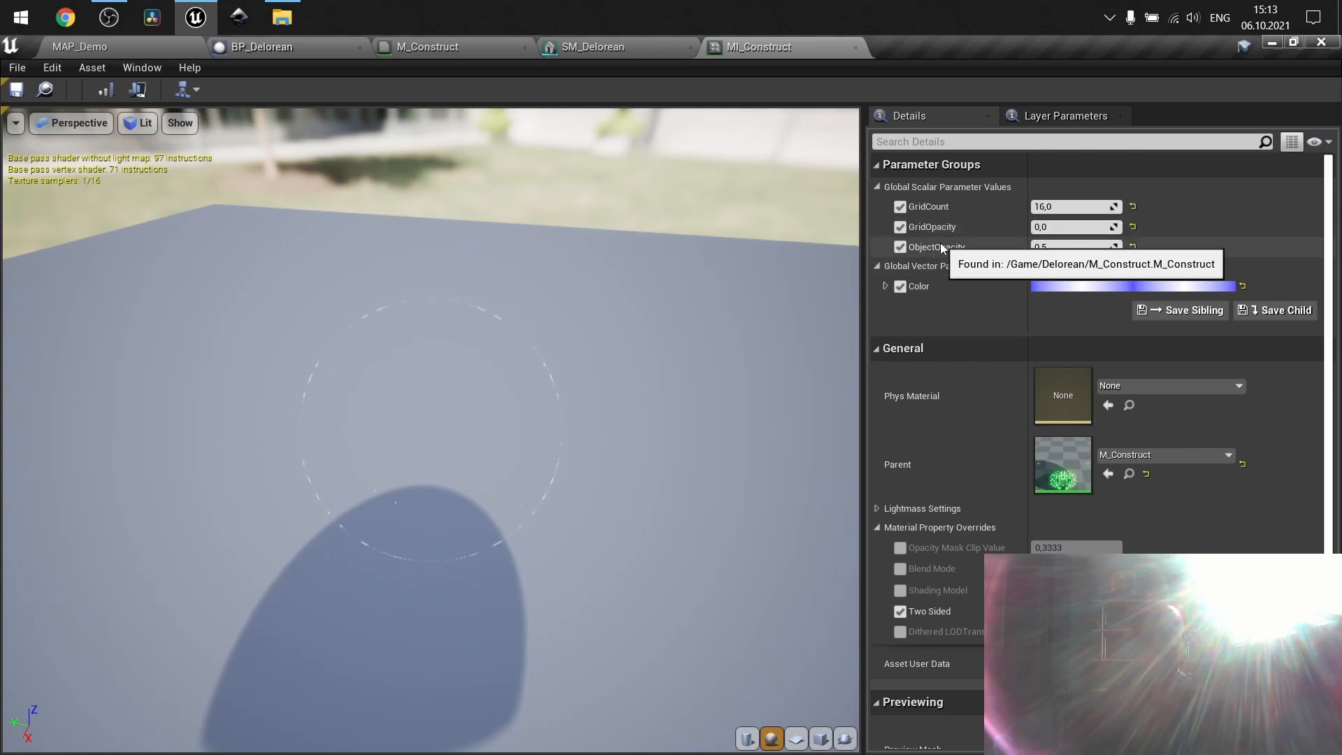
# Examine how LocalPosition and Object Bounds feed the R and B mask branches in M_Construct, and return to MI_Construct
pyautogui.click(447, 47)
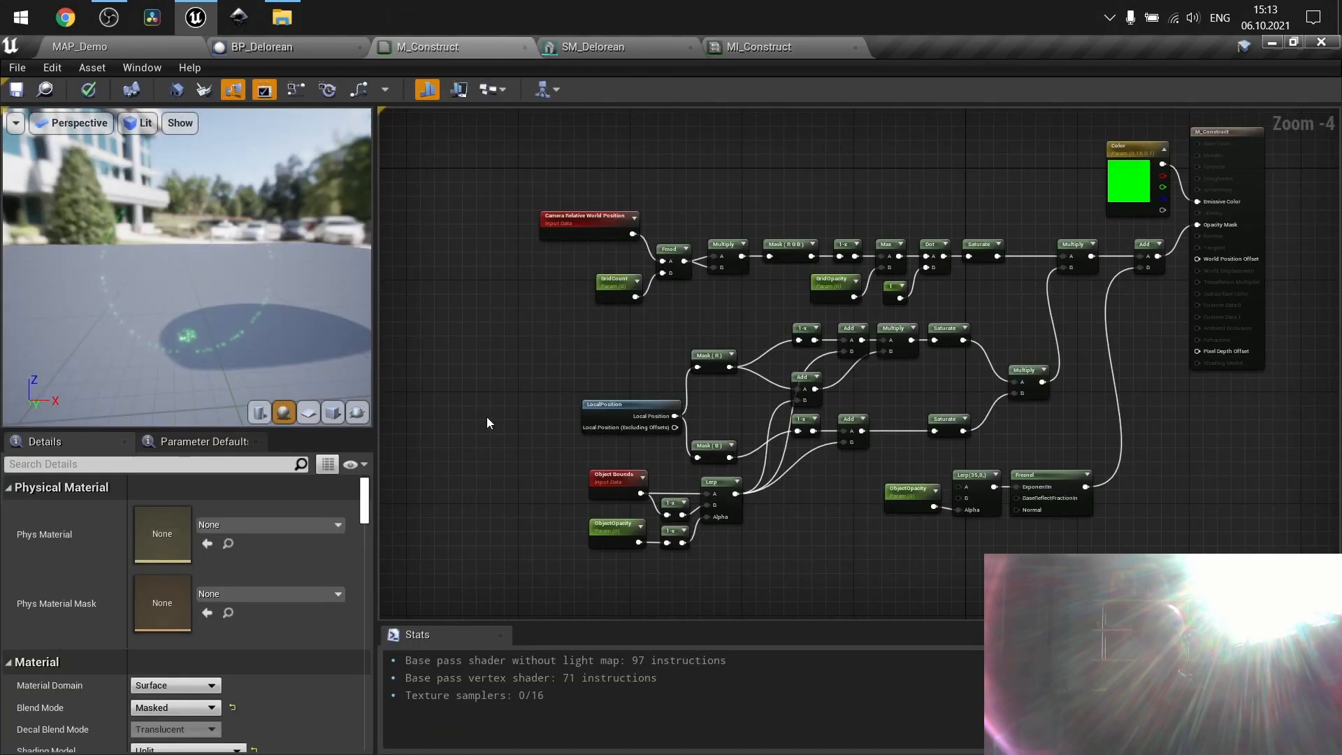
pyautogui.scroll(5, 594, 531)
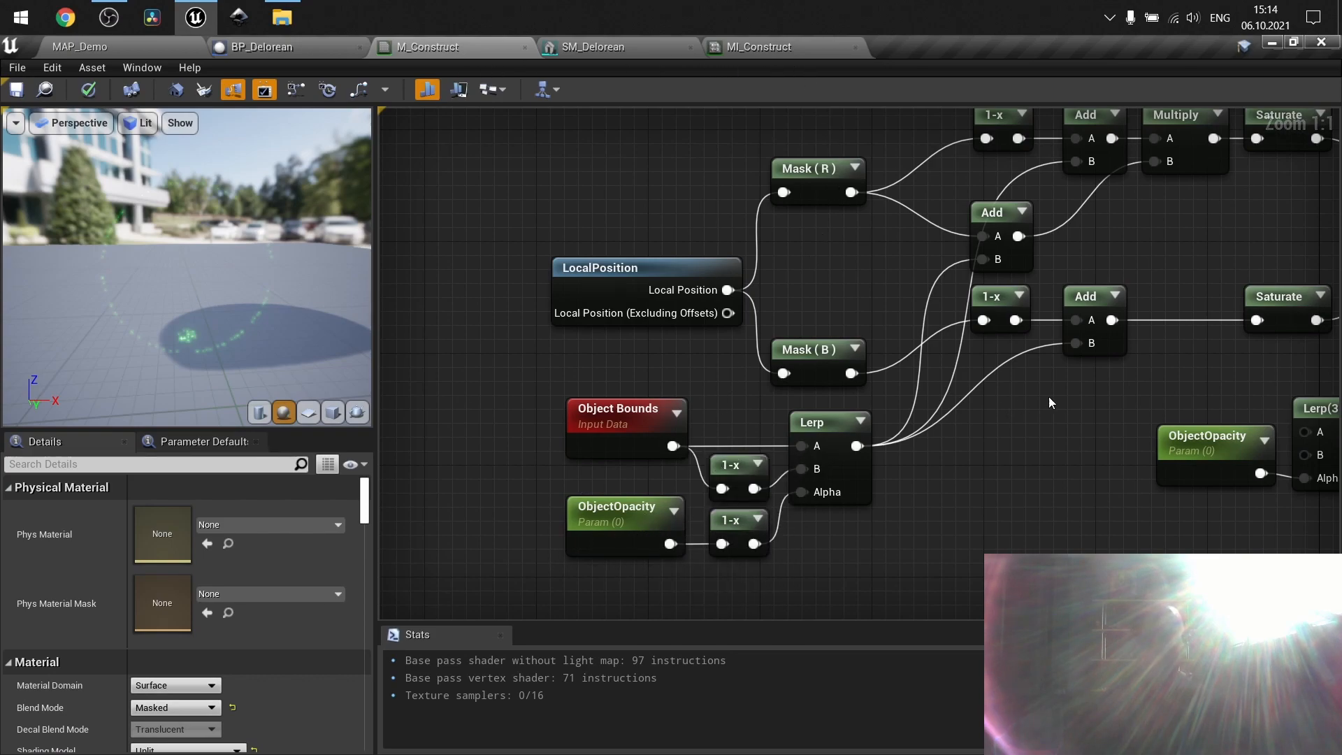
pyautogui.moveTo(1092, 409); pyautogui.dragTo(919, 503, button='right')
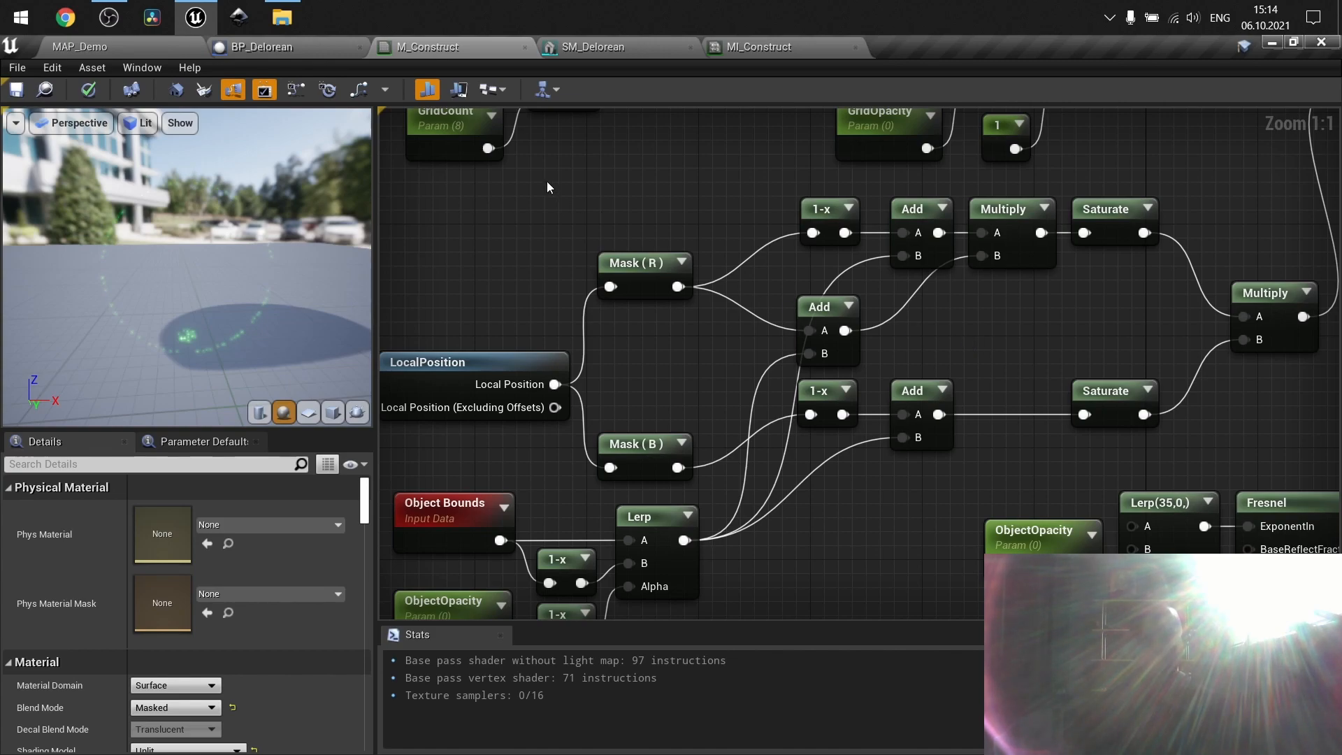
pyautogui.click(749, 51)
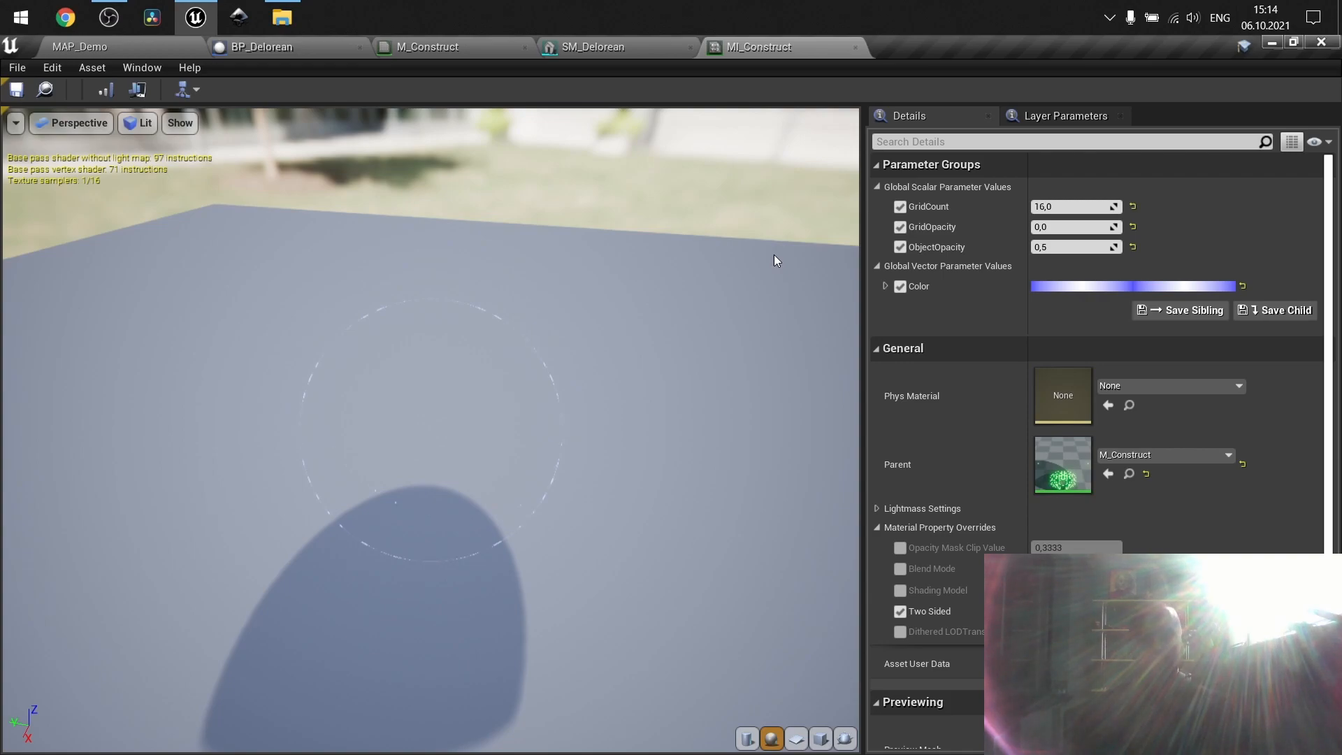
# Examine the Model component of BP_Delorean in its viewport, comparing its mesh and materials with the SM_Delorean asset
pyautogui.click(316, 44)
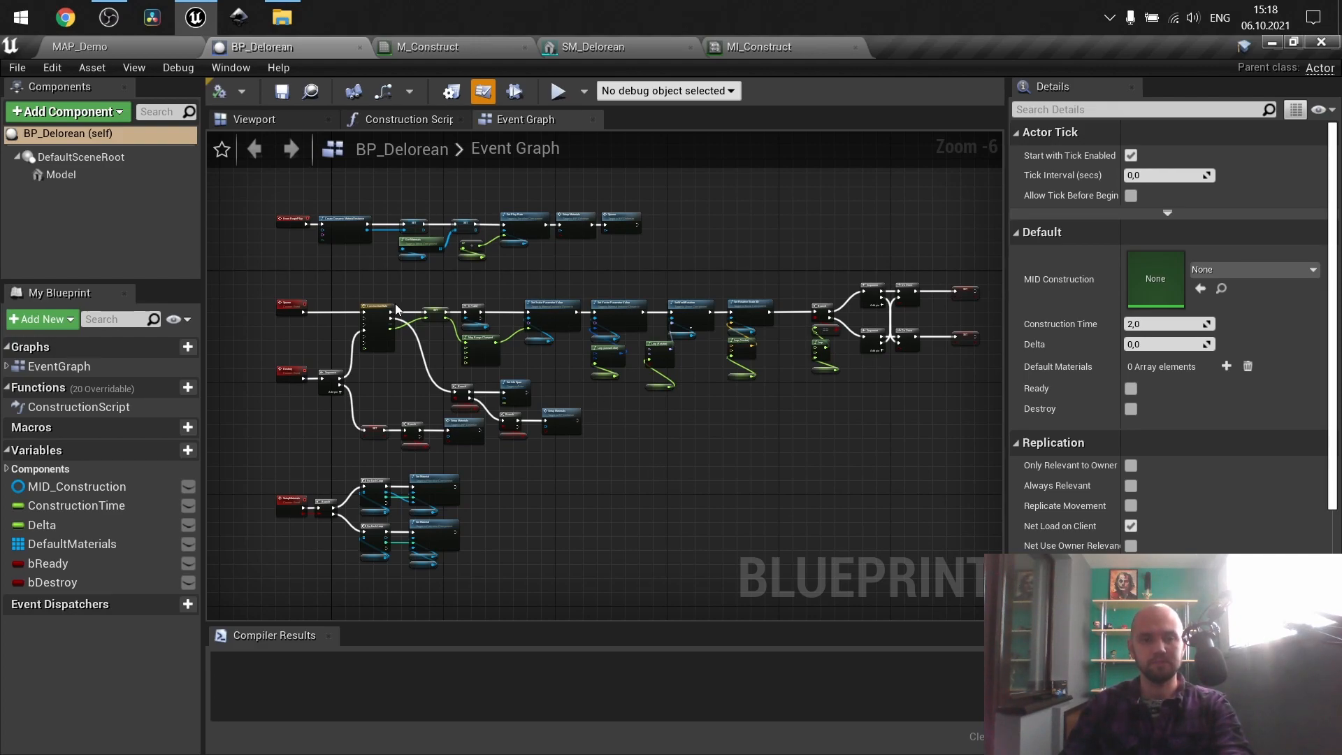
pyautogui.scroll(3, 376, 272)
pyautogui.moveTo(374, 271); pyautogui.dragTo(683, 439, button='right')
pyautogui.click(61, 175)
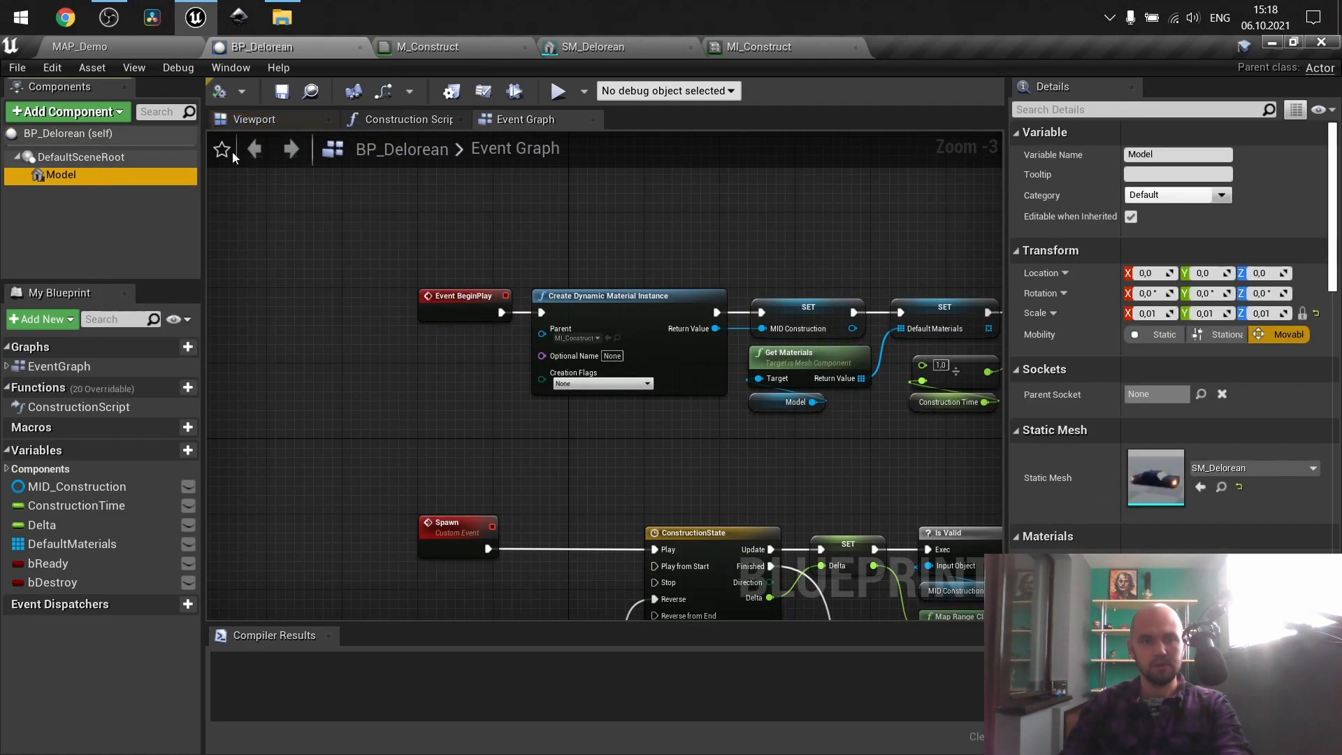
pyautogui.click(259, 119)
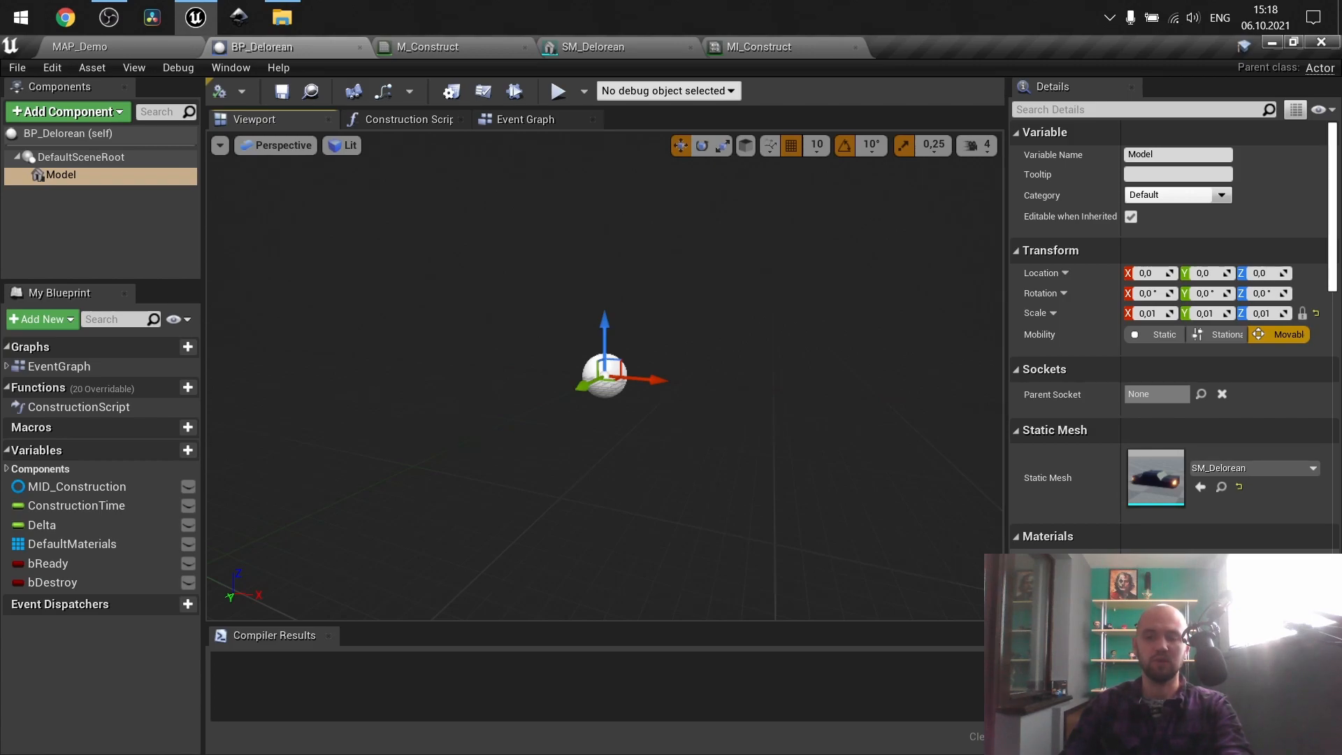
pyautogui.click(604, 46)
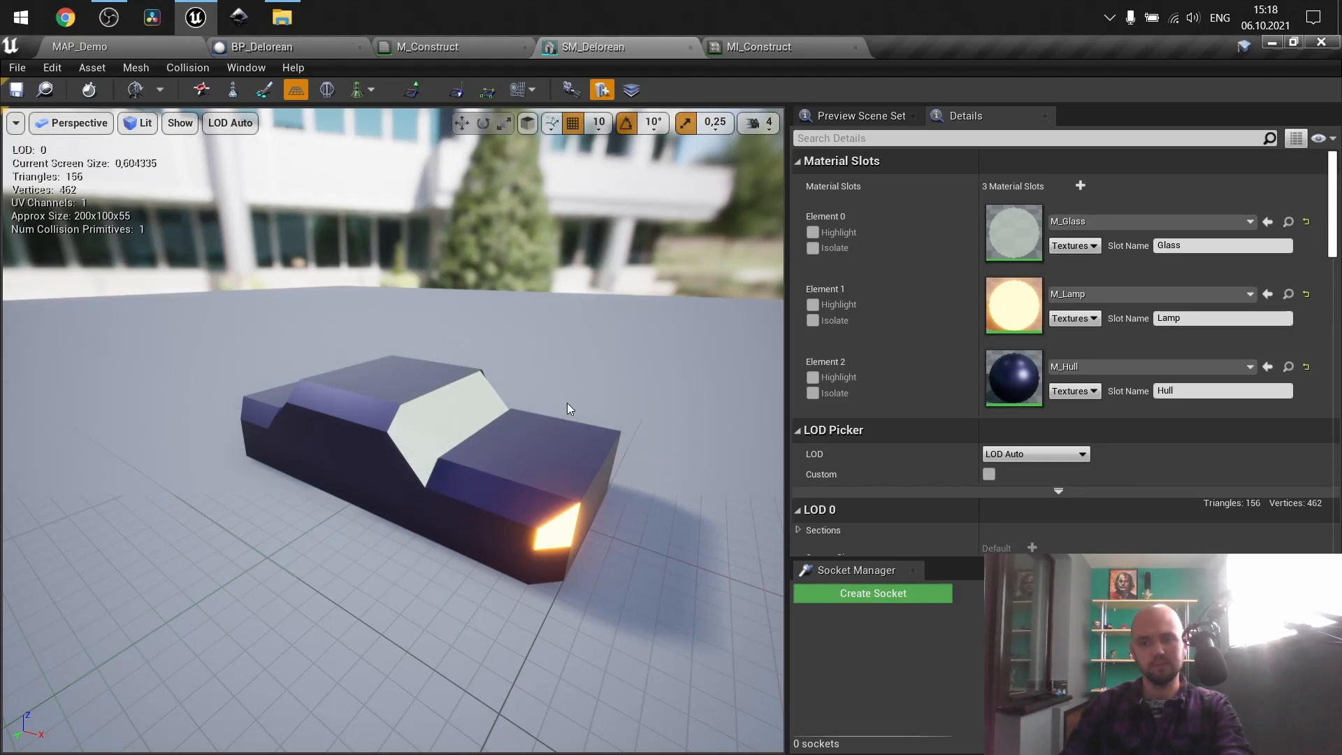
pyautogui.click(291, 44)
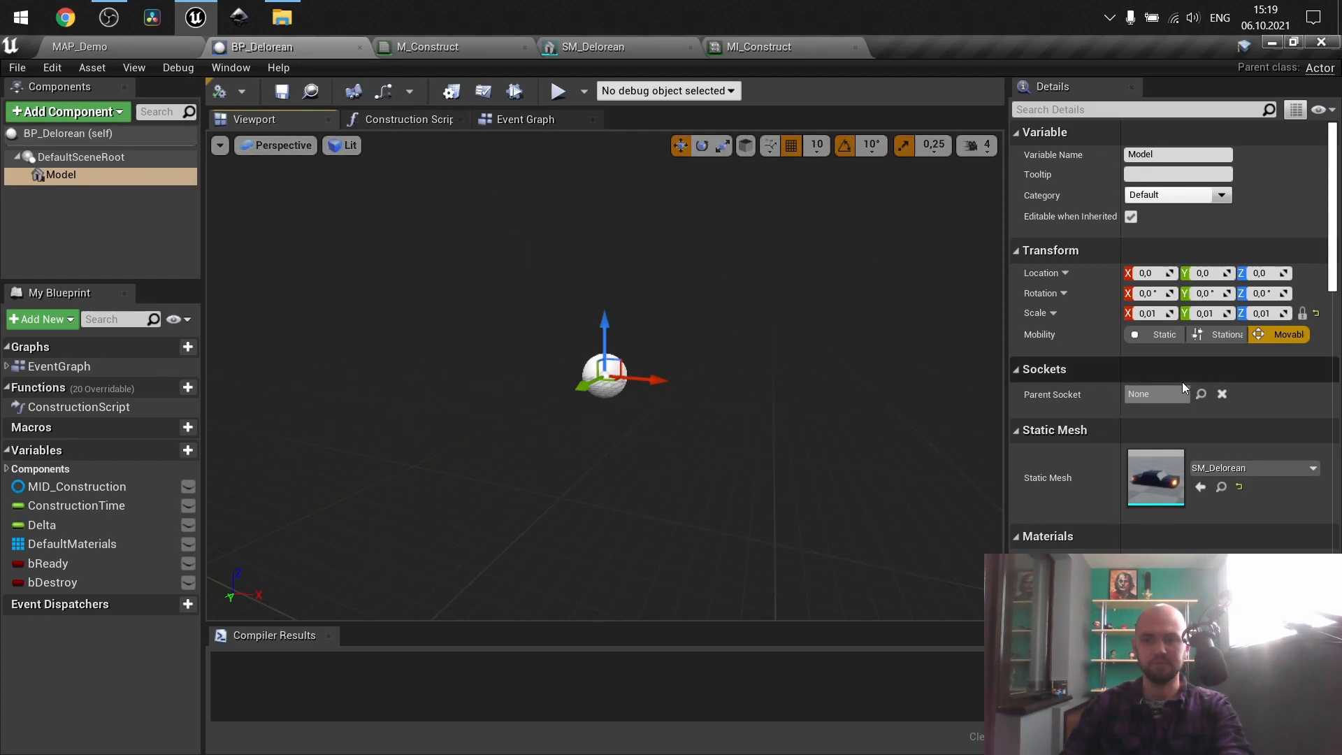
pyautogui.scroll(-3, 1181, 382)
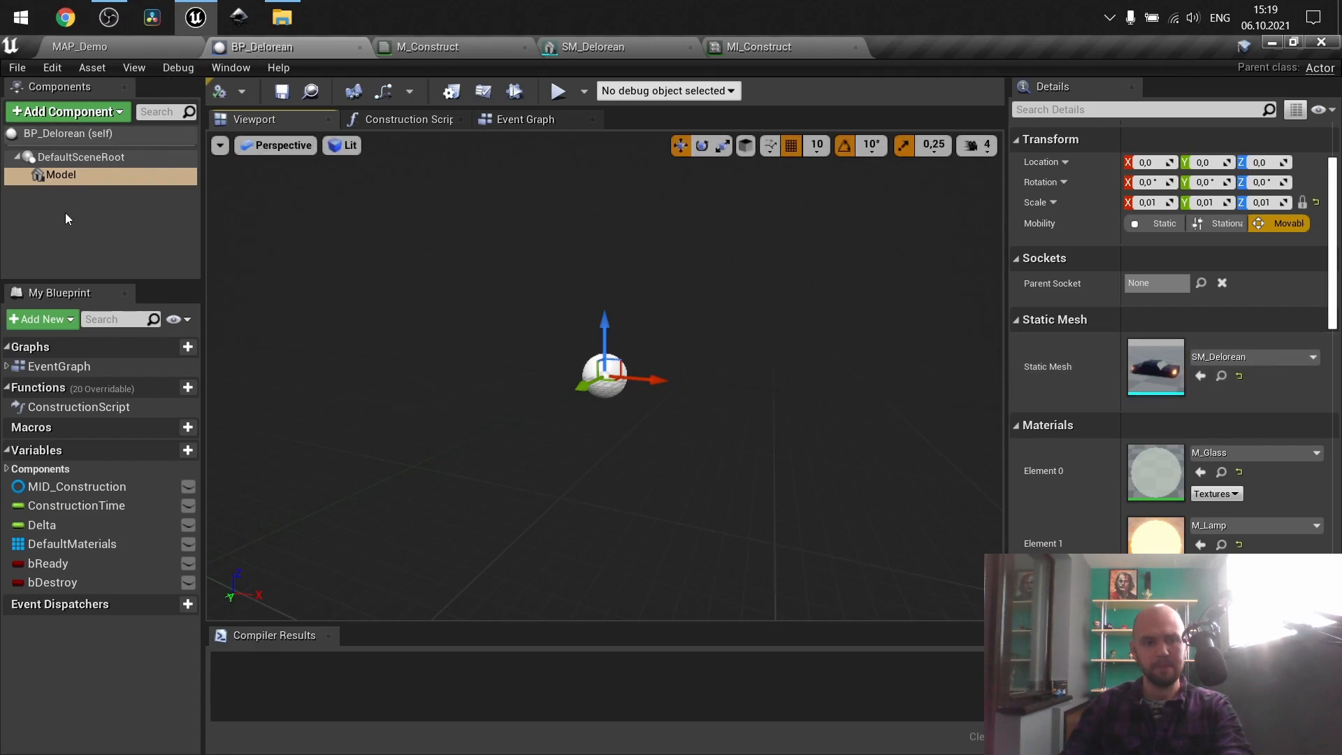
# Examine the Event BeginPlay chain from Create Dynamic Material Instance through the MID Construction and Default Materials setters to Set Play Rate
pyautogui.click(529, 118)
pyautogui.scroll(2, 594, 304)
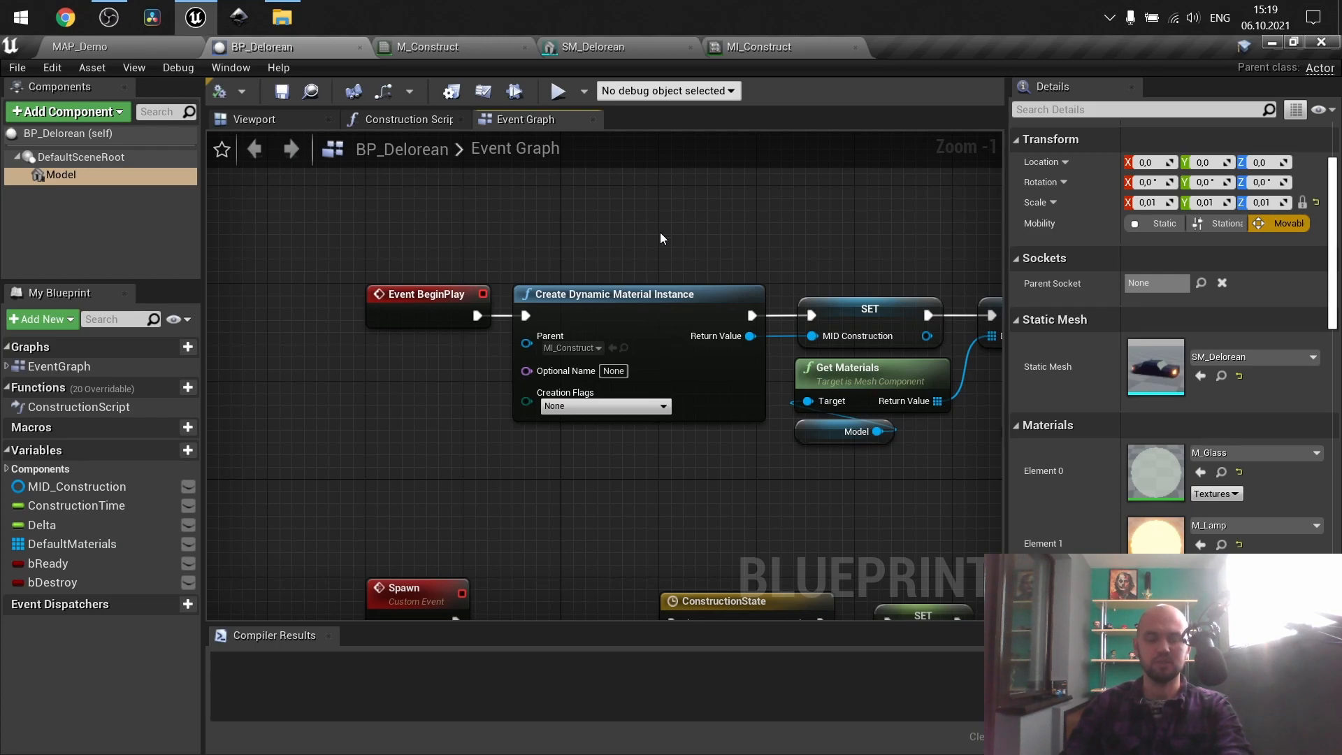
pyautogui.moveTo(749, 222); pyautogui.dragTo(462, 237, button='right')
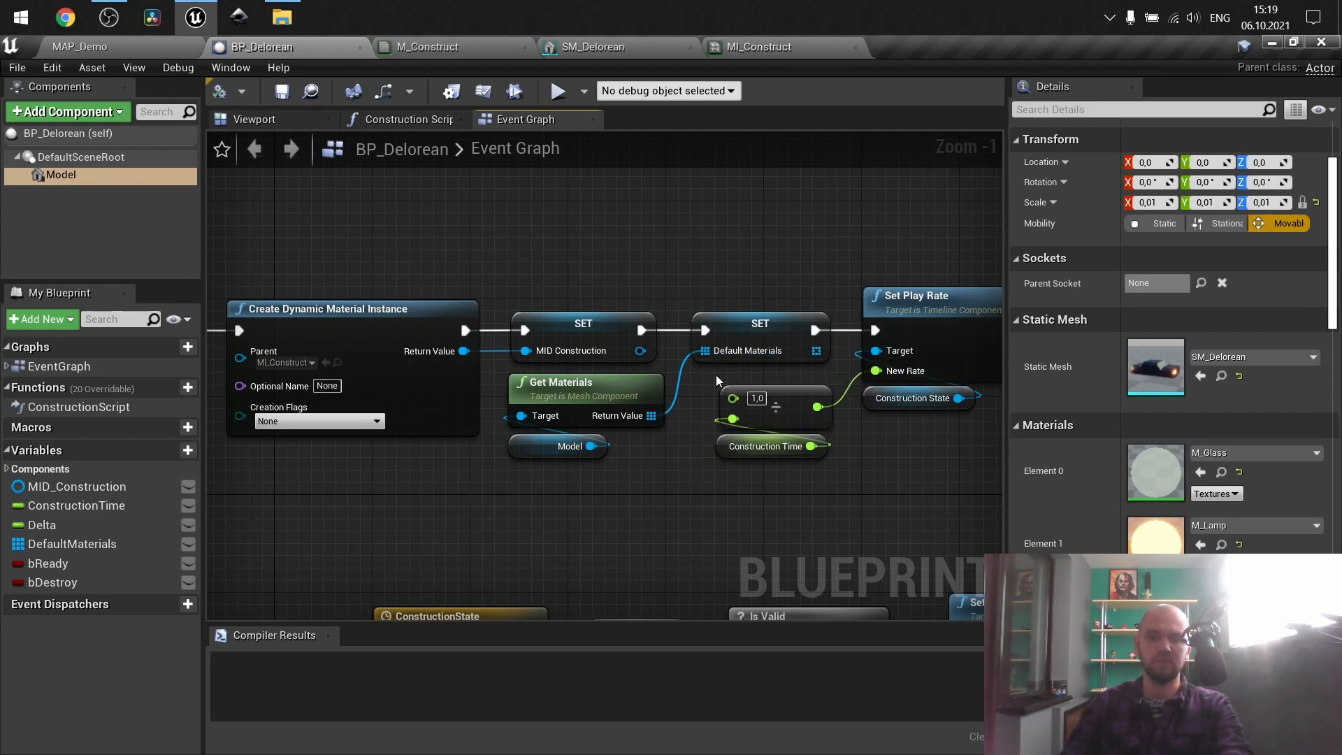
pyautogui.moveTo(895, 436); pyautogui.dragTo(1063, 119, button='right')
pyautogui.scroll(-1, 662, 440)
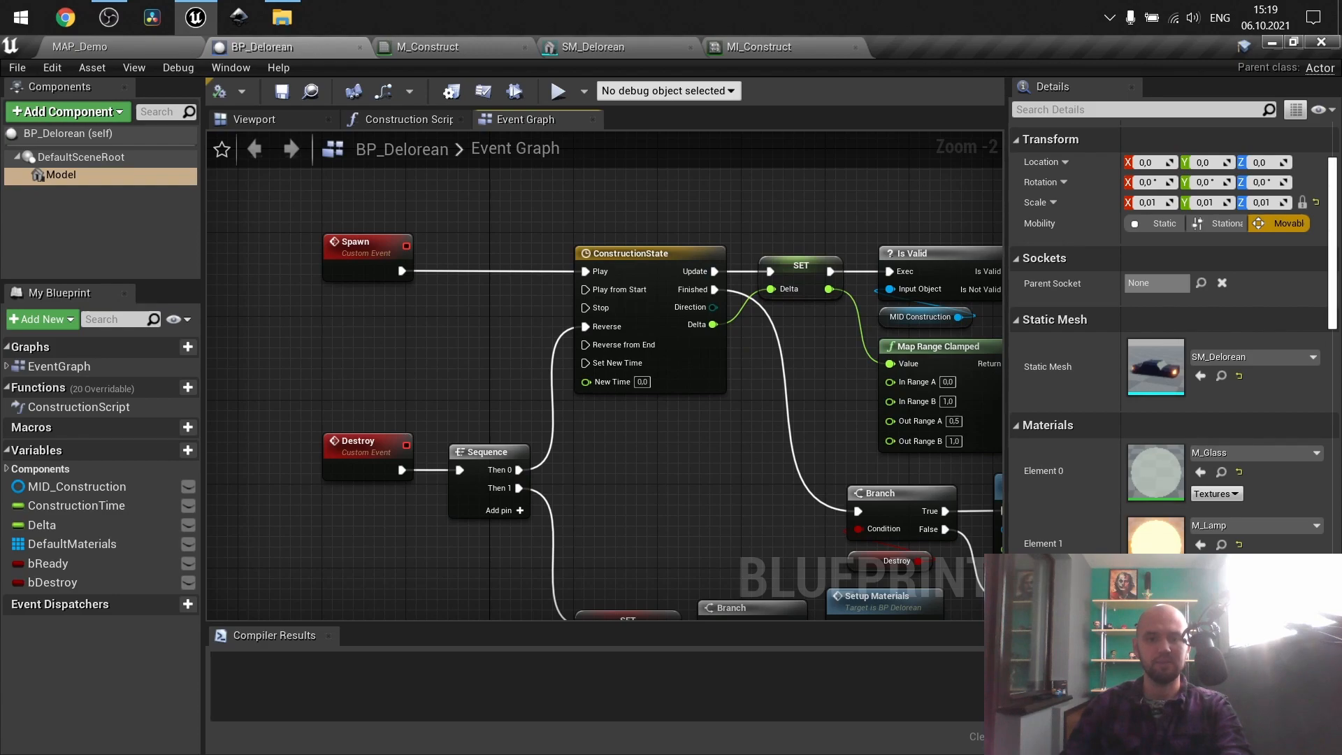
pyautogui.moveTo(1057, 117); pyautogui.dragTo(756, 428, button='right')
pyautogui.scroll(1, 762, 379)
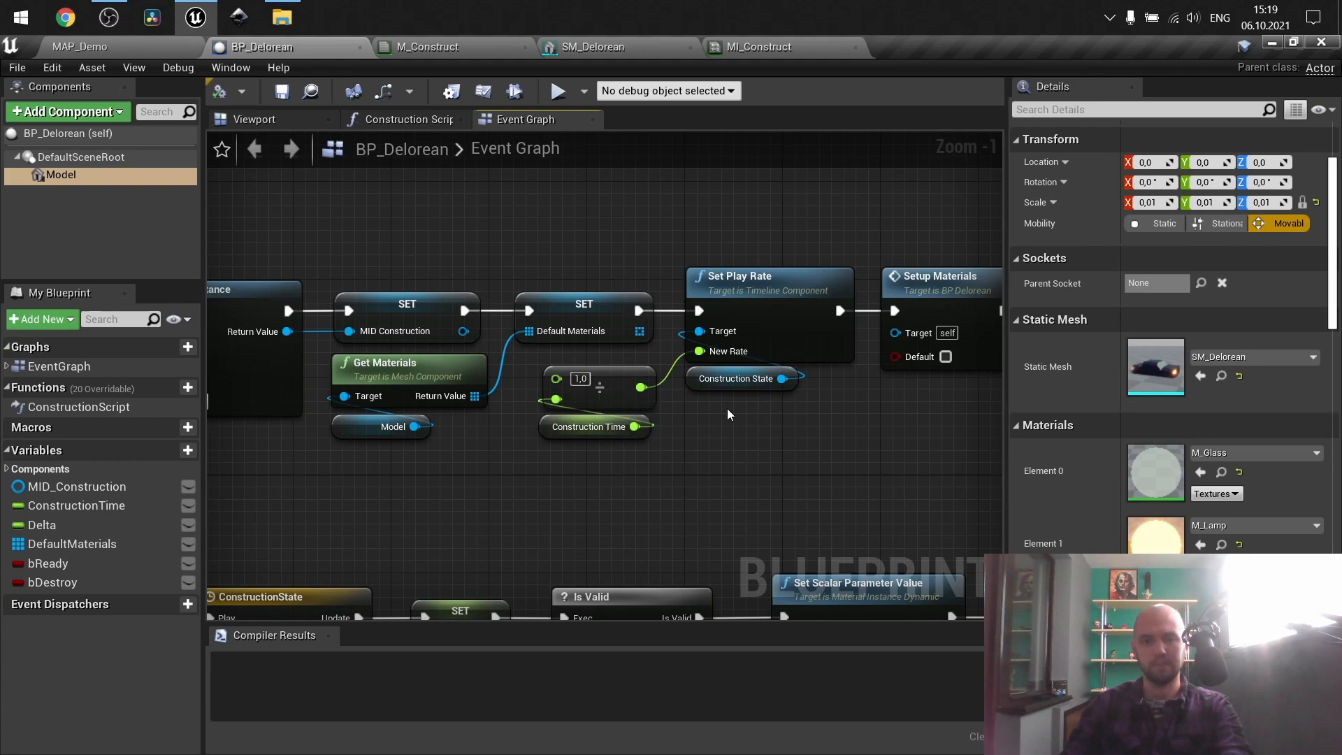
pyautogui.moveTo(727, 408); pyautogui.dragTo(514, 468, button='right')
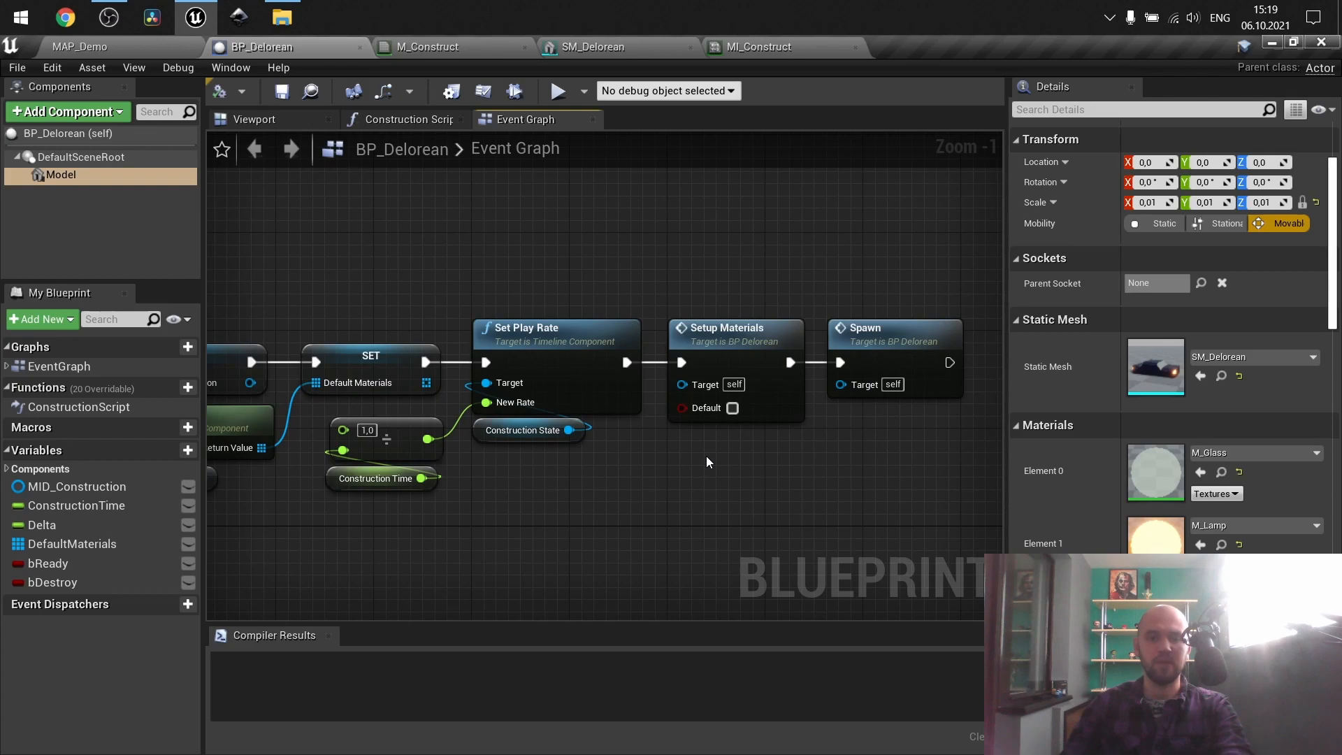
# Examine the SetupMaterials custom event with its bDefault input, Branch, and For Each Loop and Set Material pairs
pyautogui.scroll(-2, 706, 456)
pyautogui.moveTo(701, 489); pyautogui.dragTo(727, 182, button='right')
pyautogui.moveTo(433, 545); pyautogui.dragTo(599, 359, button='right')
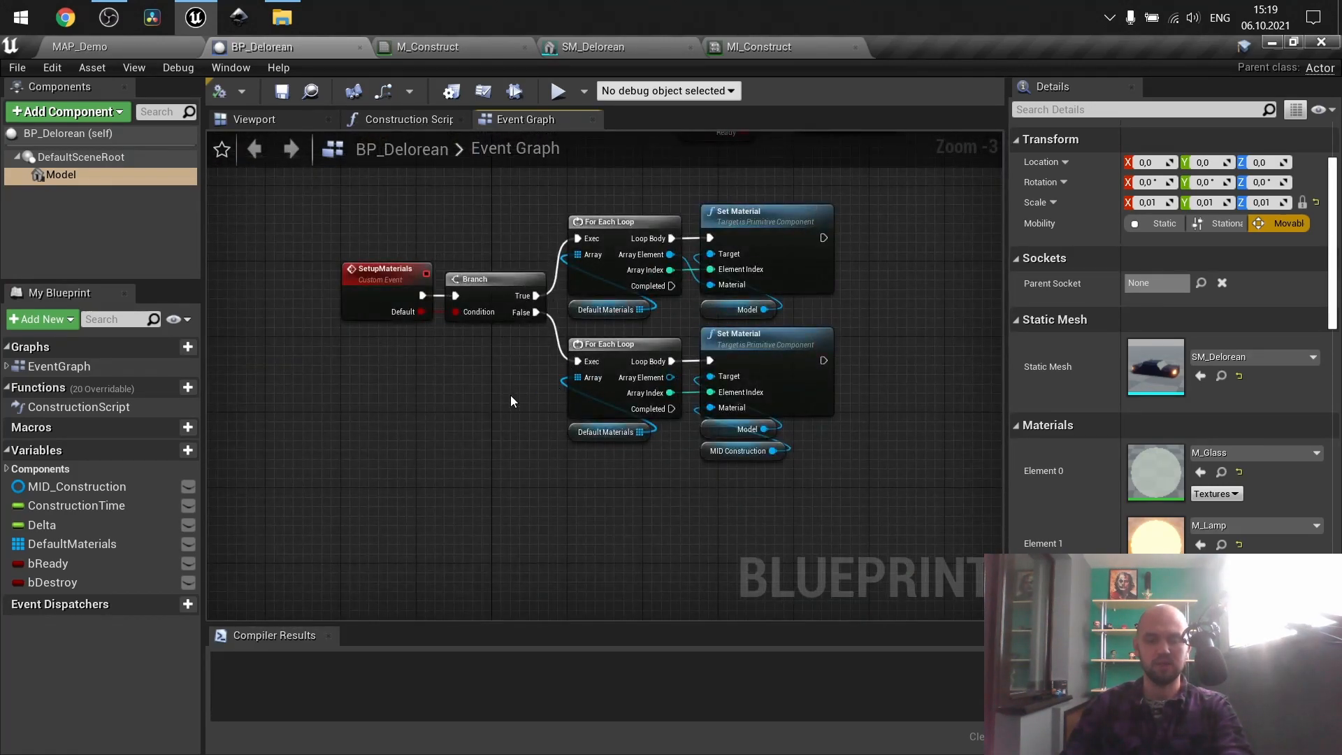
pyautogui.scroll(3, 450, 460)
pyautogui.click(402, 399)
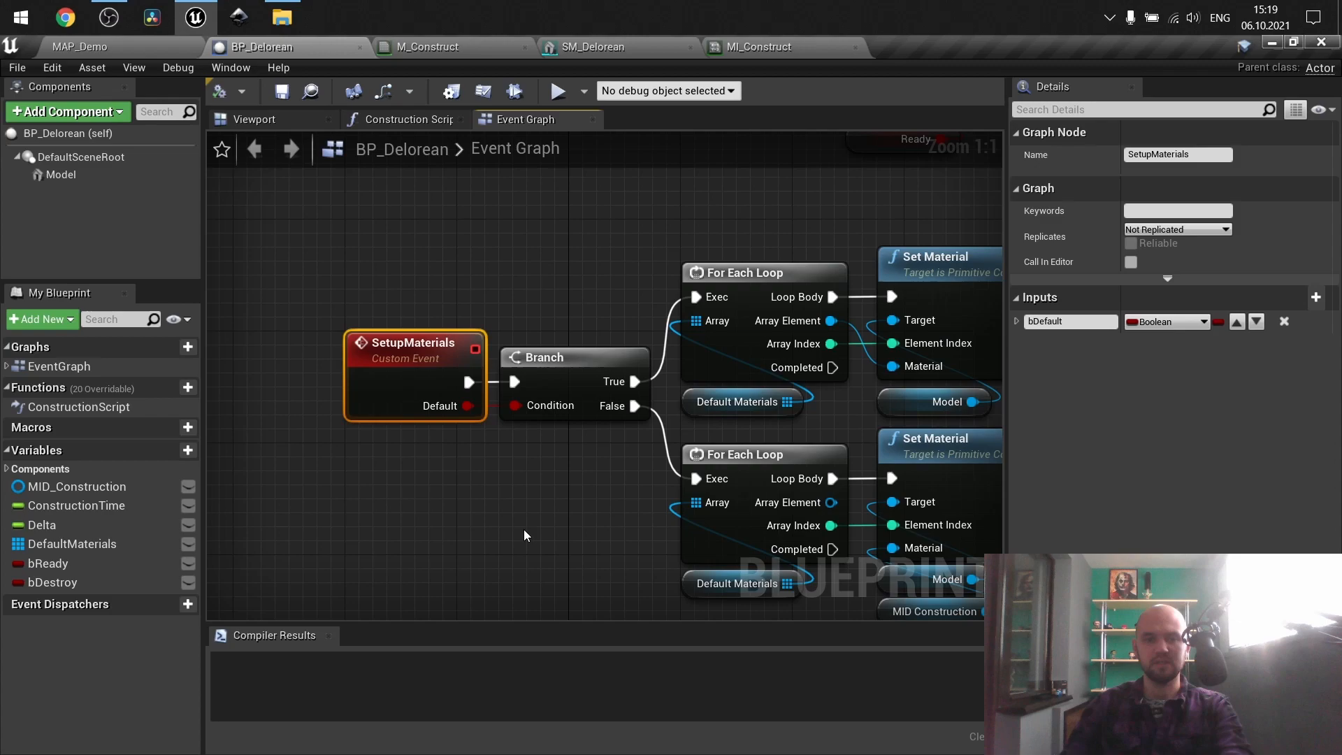
pyautogui.moveTo(526, 531); pyautogui.dragTo(433, 530, button='right')
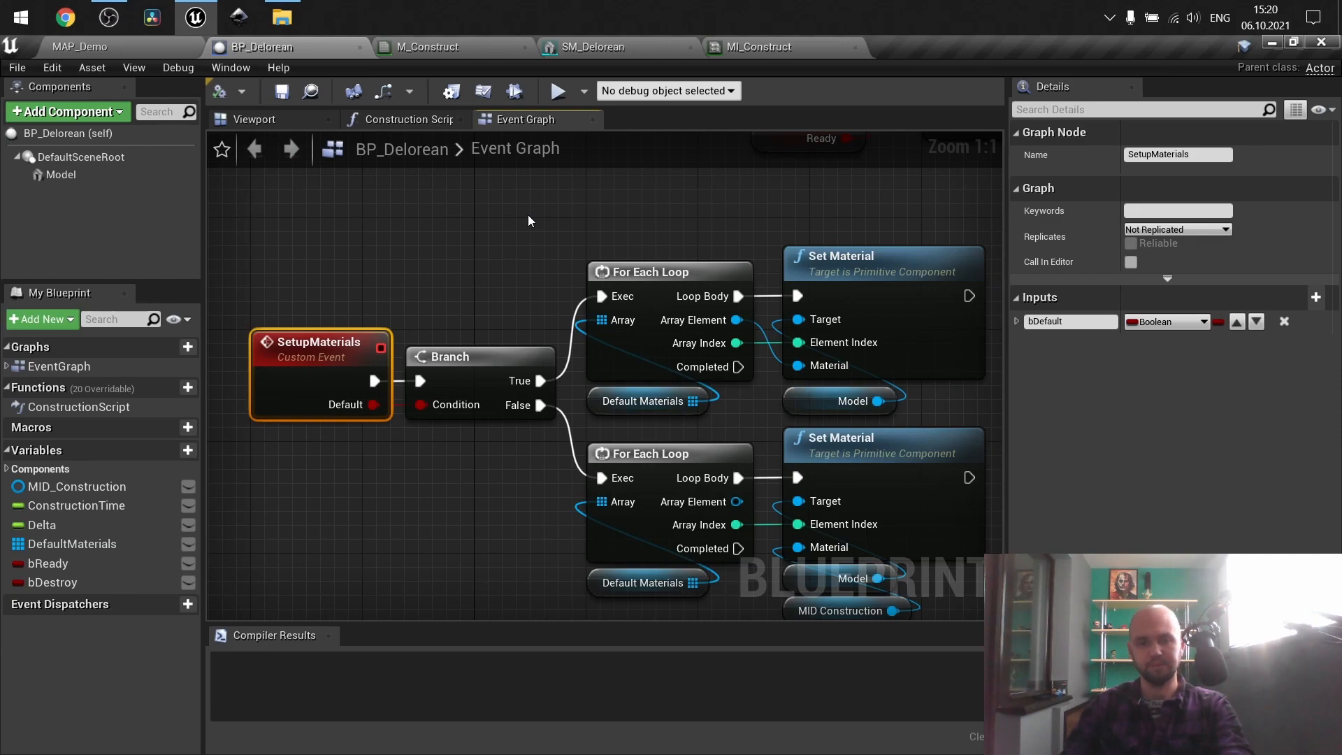
pyautogui.scroll(-1, 527, 216)
pyautogui.scroll(1, 423, 377)
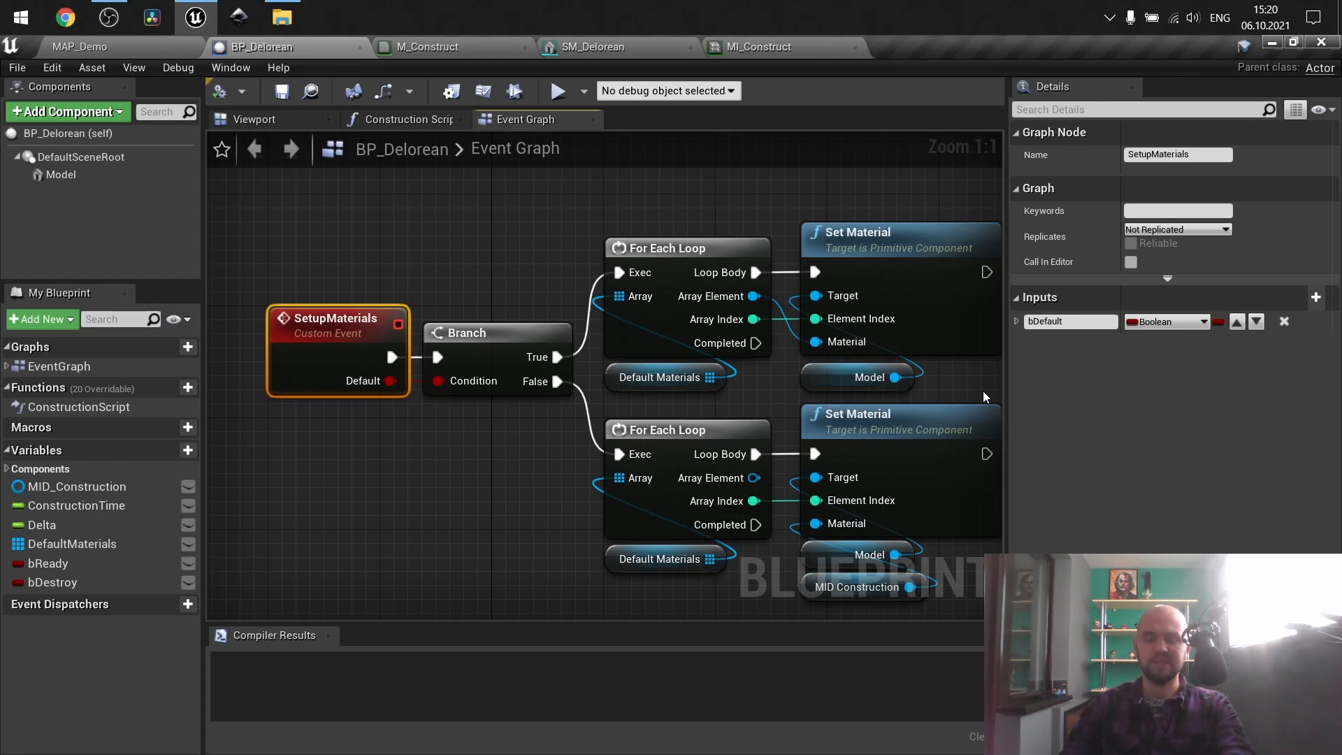
# Examine the Setup Materials and Spawn calls at the end of the Event BeginPlay chain
pyautogui.scroll(-3, 964, 389)
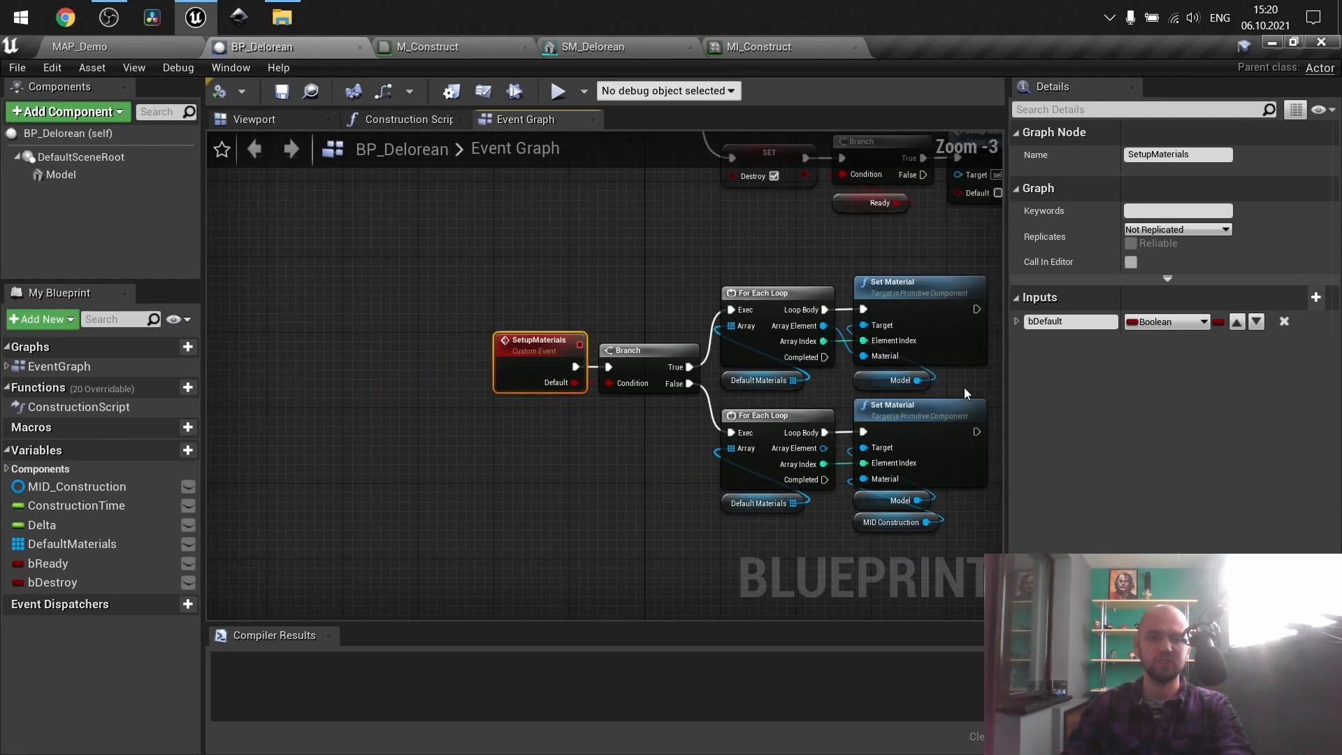
pyautogui.moveTo(941, 276); pyautogui.dragTo(883, 748, button='right')
pyautogui.moveTo(736, 419); pyautogui.dragTo(530, 620, button='right')
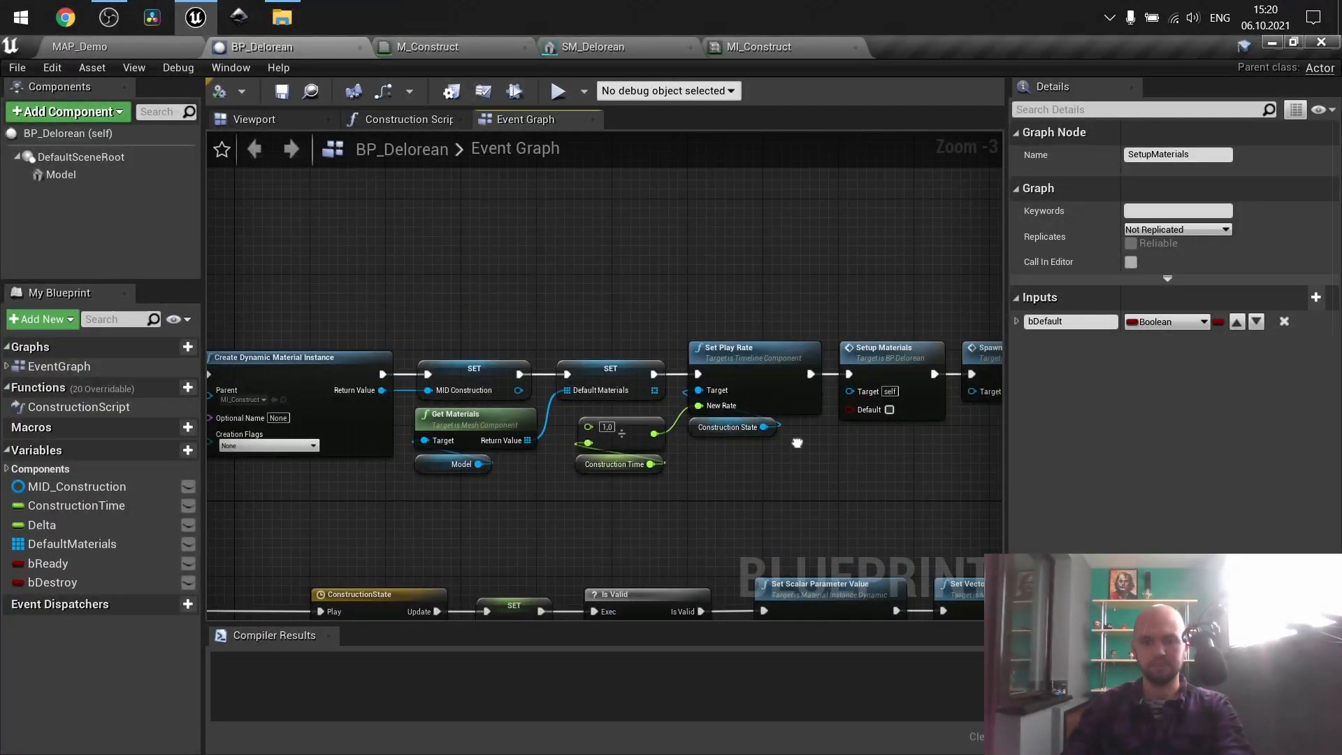
pyautogui.moveTo(864, 392); pyautogui.dragTo(560, 434, button='right')
pyautogui.scroll(3, 560, 434)
pyautogui.moveTo(556, 518); pyautogui.dragTo(673, 466, button='right')
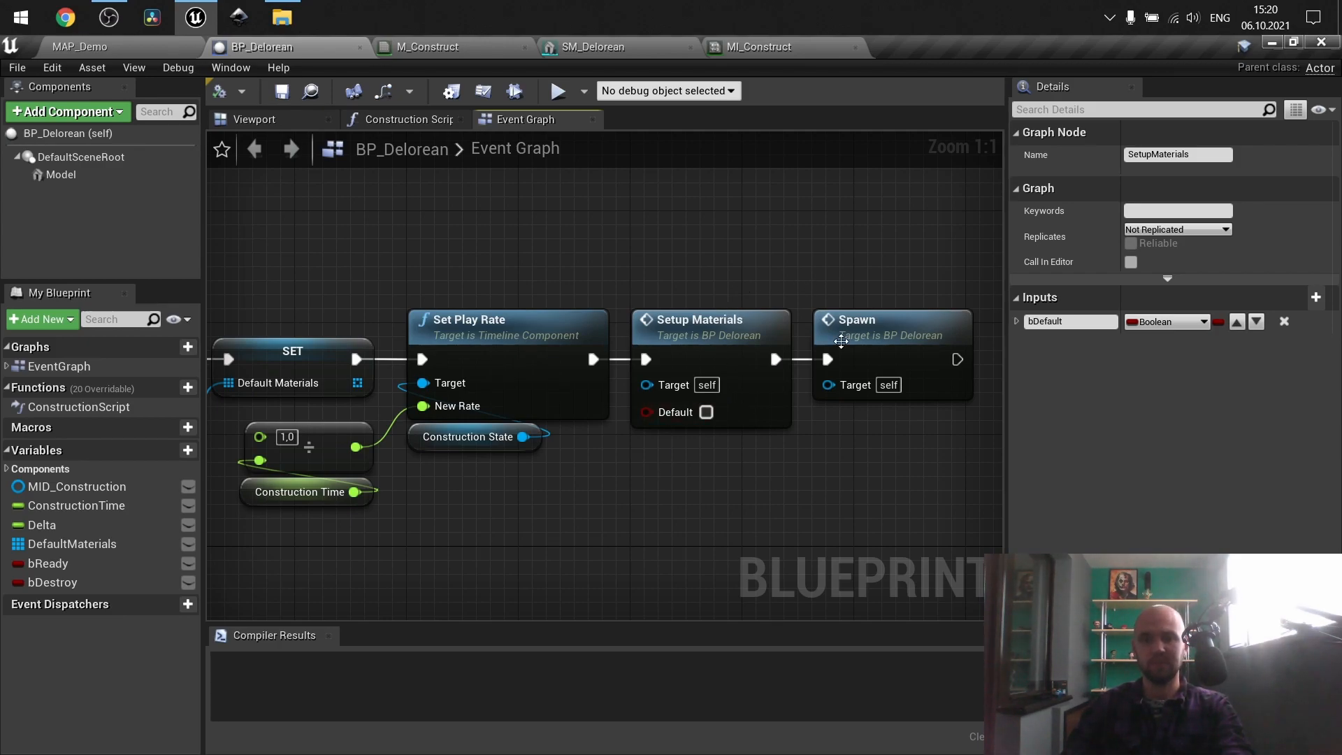
# Follow the Spawn custom event to the ConstructionState timeline and open the timeline to examine its Delta curve
pyautogui.scroll(-3, 879, 355)
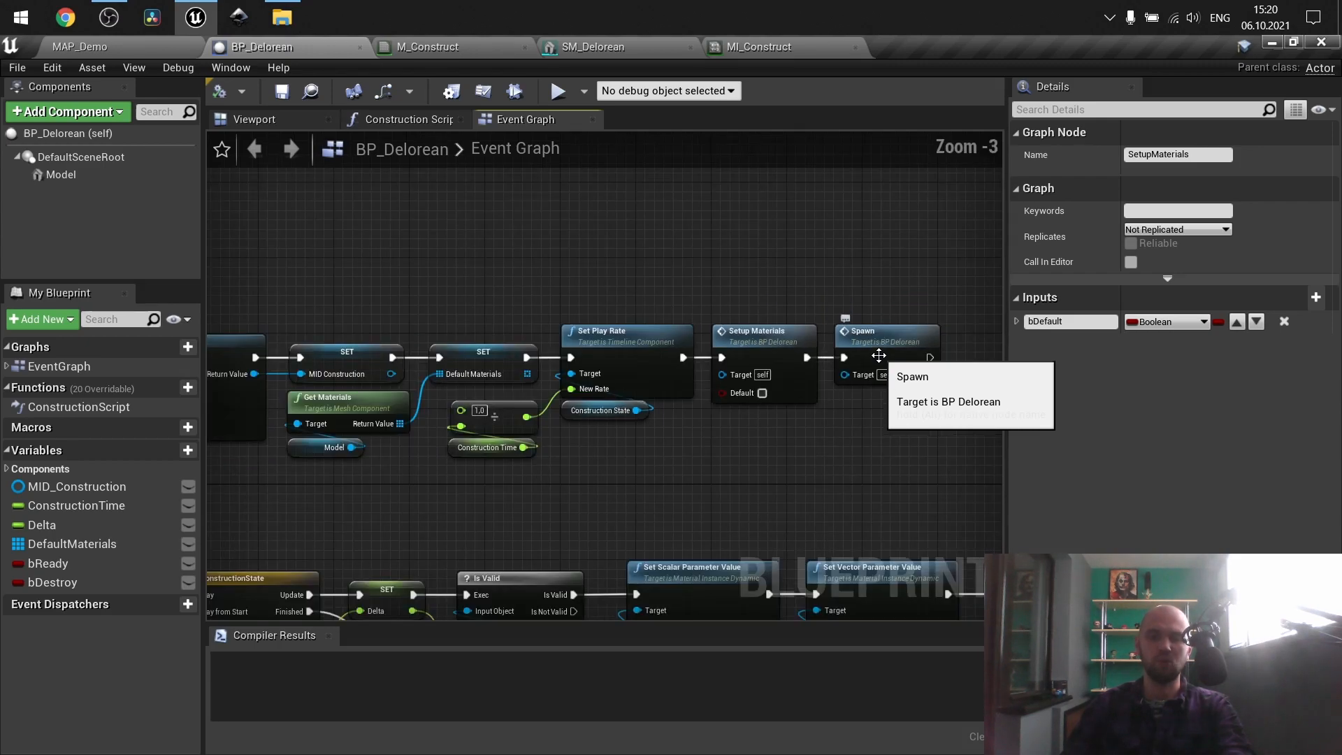
pyautogui.moveTo(619, 487); pyautogui.dragTo(1000, 172, button='right')
pyautogui.scroll(3, 475, 278)
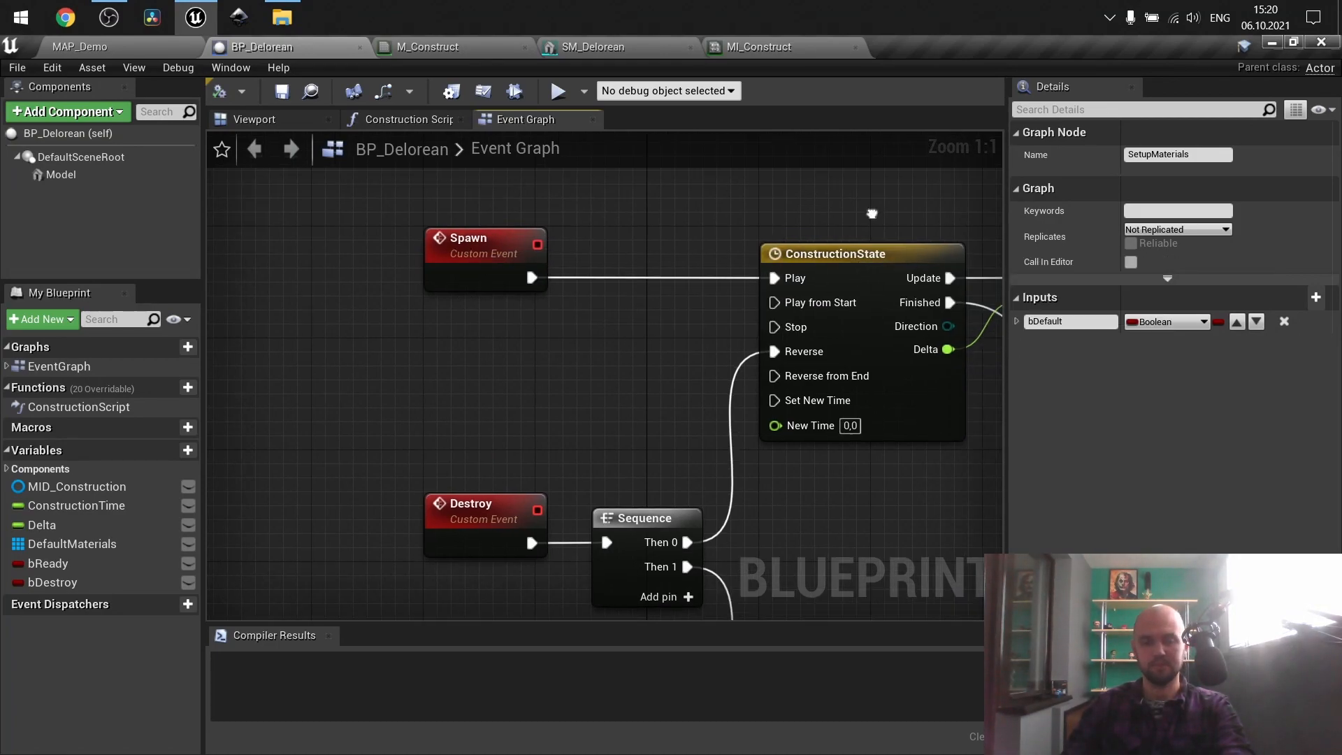
pyautogui.scroll(-2, 671, 312)
pyautogui.moveTo(671, 311); pyautogui.dragTo(648, 263, button='right')
pyautogui.scroll(2, 460, 337)
pyautogui.doubleClick(680, 304)
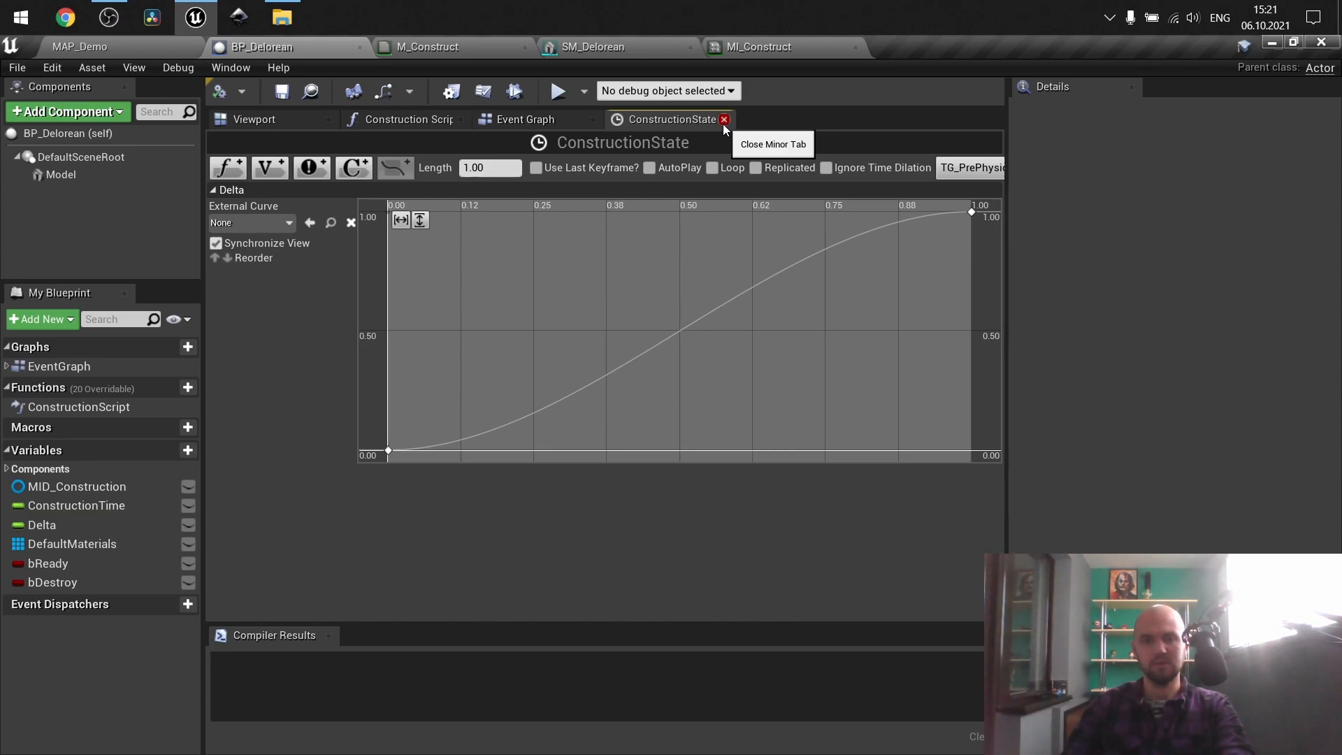
# Close the ConstructionState timeline and examine how 1,0 divided by Construction Time feeds the Set Play Rate node
pyautogui.click(724, 119)
pyautogui.moveTo(672, 260); pyautogui.dragTo(746, 453, button='right')
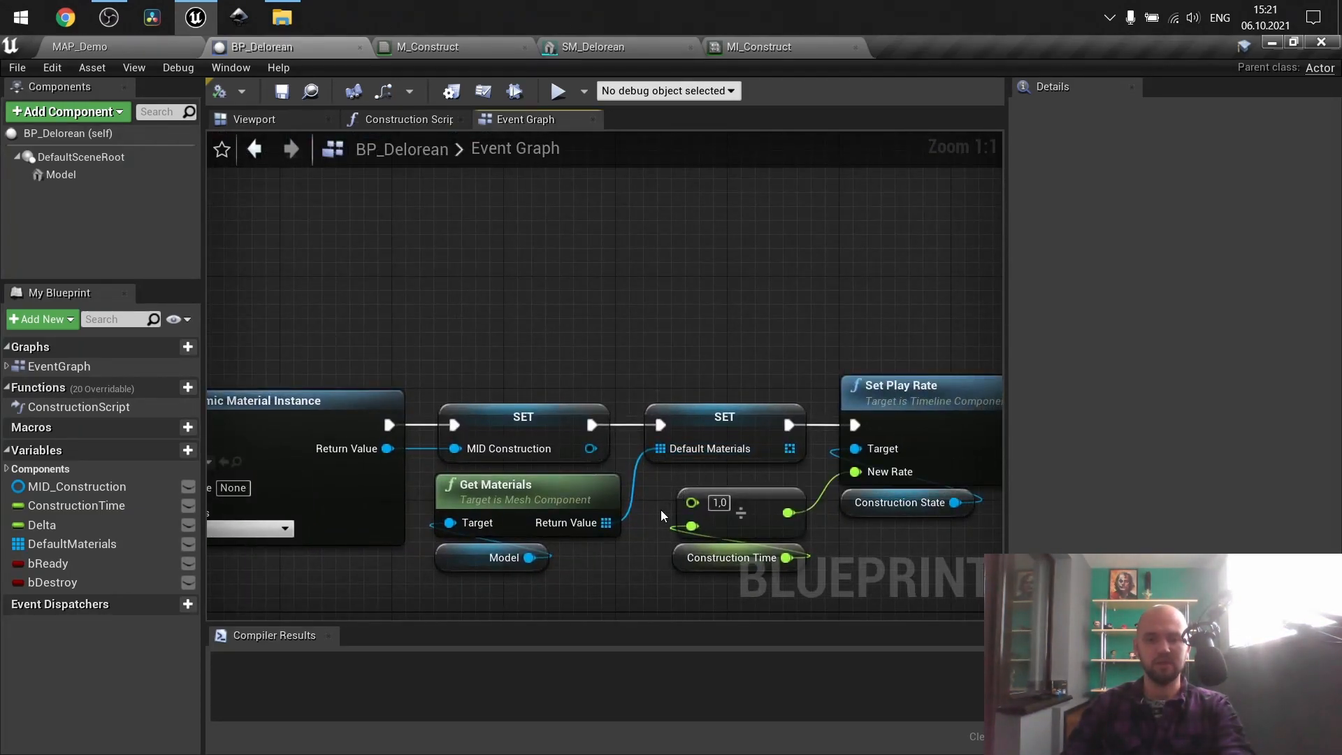
pyautogui.moveTo(661, 510); pyautogui.dragTo(637, 488, button='right')
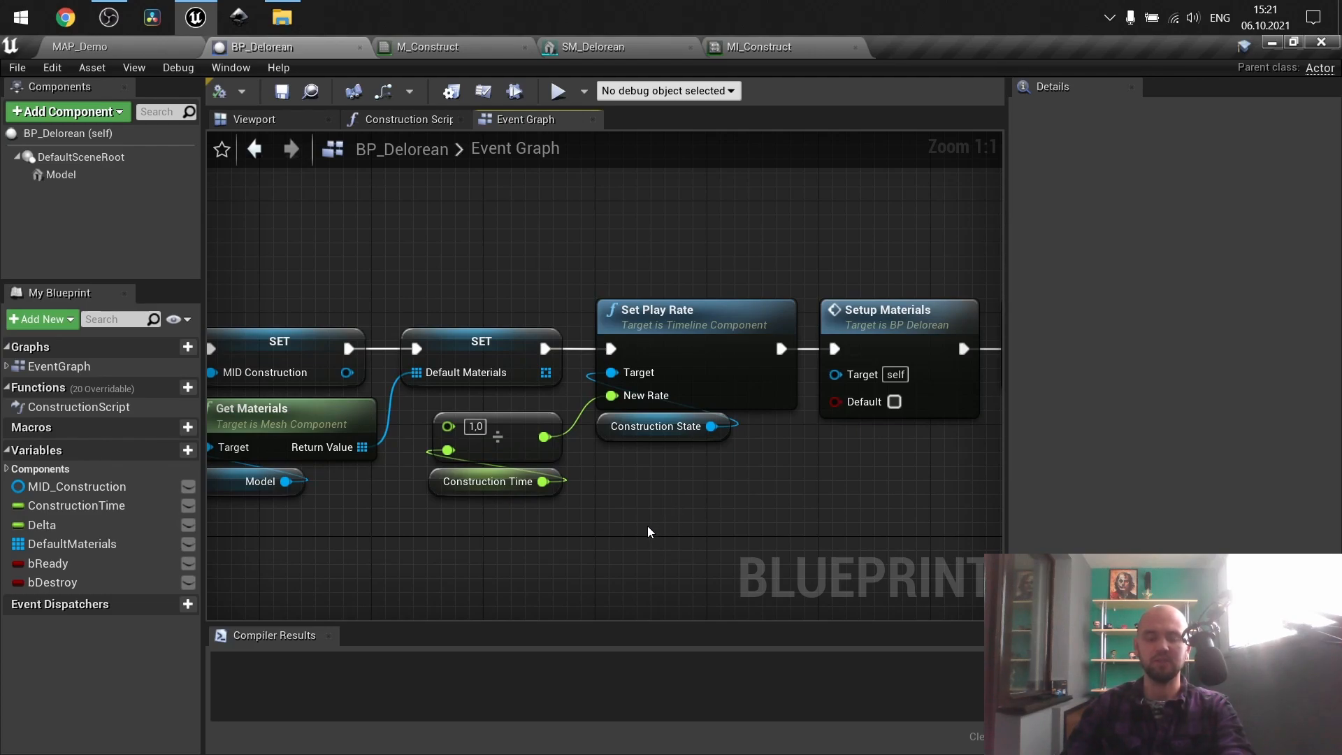
# Follow ConstructionState's Update output through the Delta setter, Is Valid and Map Range Clamped to the ObjectOpacity Set Scalar Parameter Value node
pyautogui.moveTo(651, 532); pyautogui.dragTo(1106, 20, button='right')
pyautogui.moveTo(774, 310); pyautogui.dragTo(708, 404, button='right')
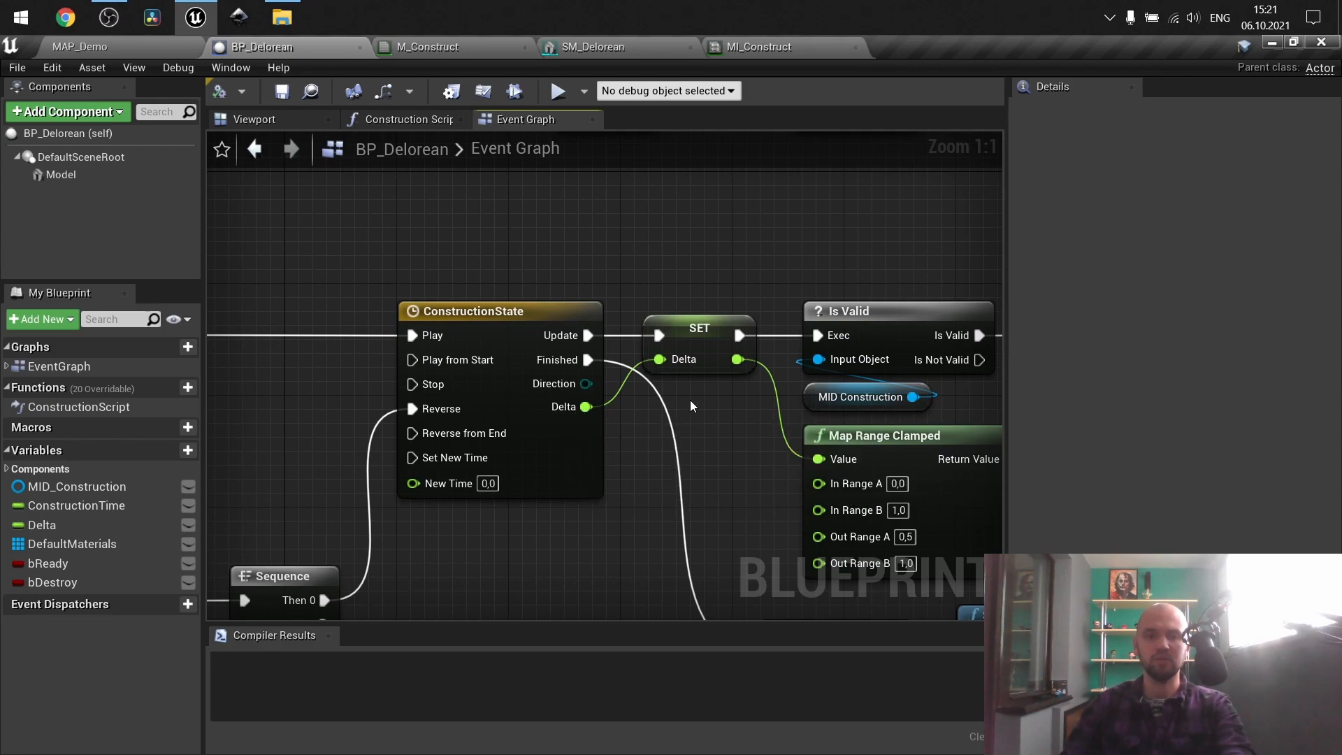
pyautogui.moveTo(705, 409); pyautogui.dragTo(413, 373, button='right')
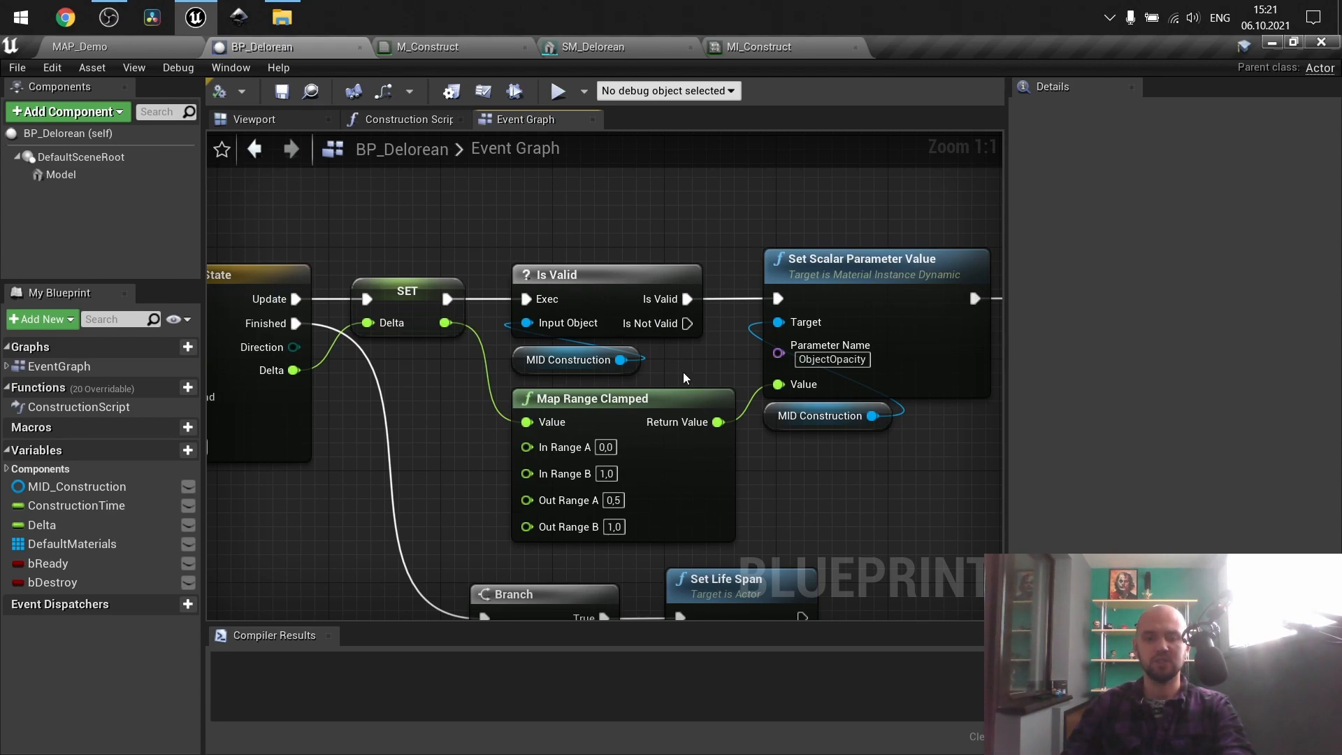
pyautogui.moveTo(684, 374); pyautogui.dragTo(491, 364, button='right')
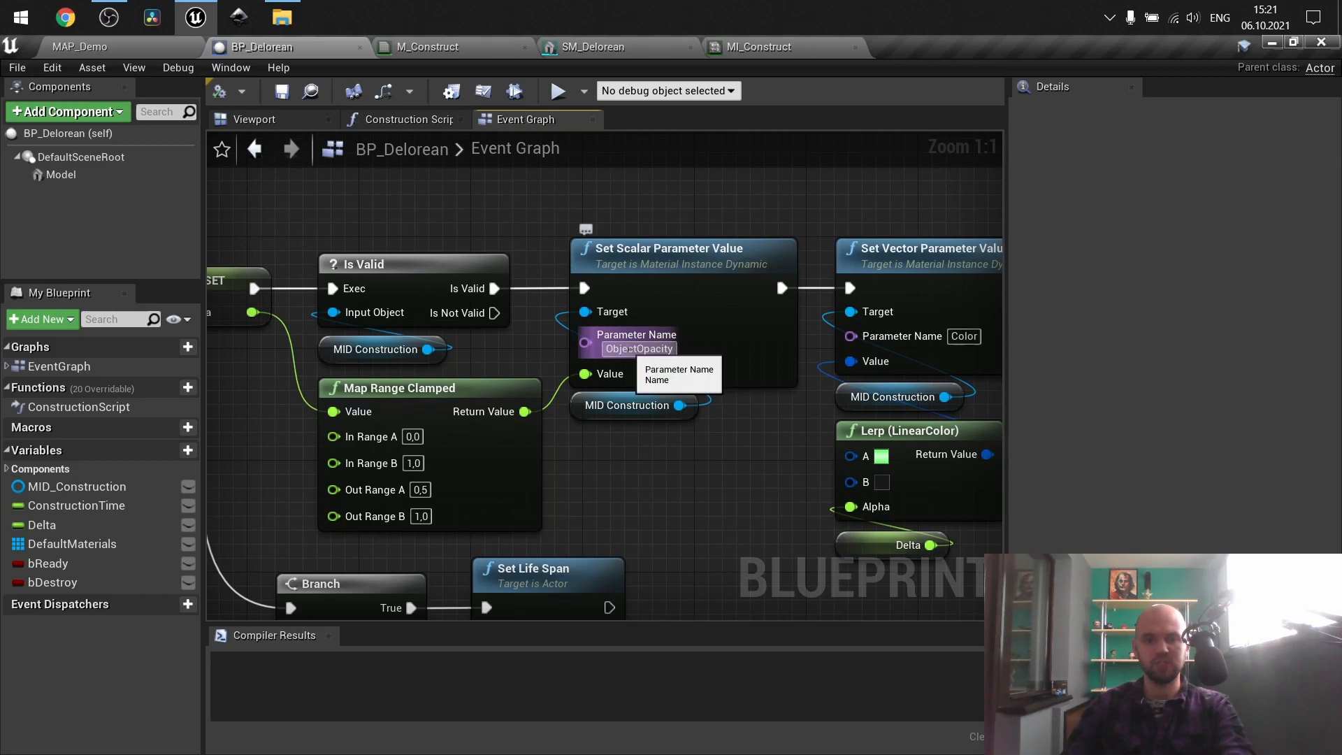
# Review M_Construct and MI_Construct, close the SM_Delorean and MI_Construct editors, and return to BP_Delorean's event graph
pyautogui.moveTo(605, 516); pyautogui.dragTo(800, 125, button='right')
pyautogui.click(418, 46)
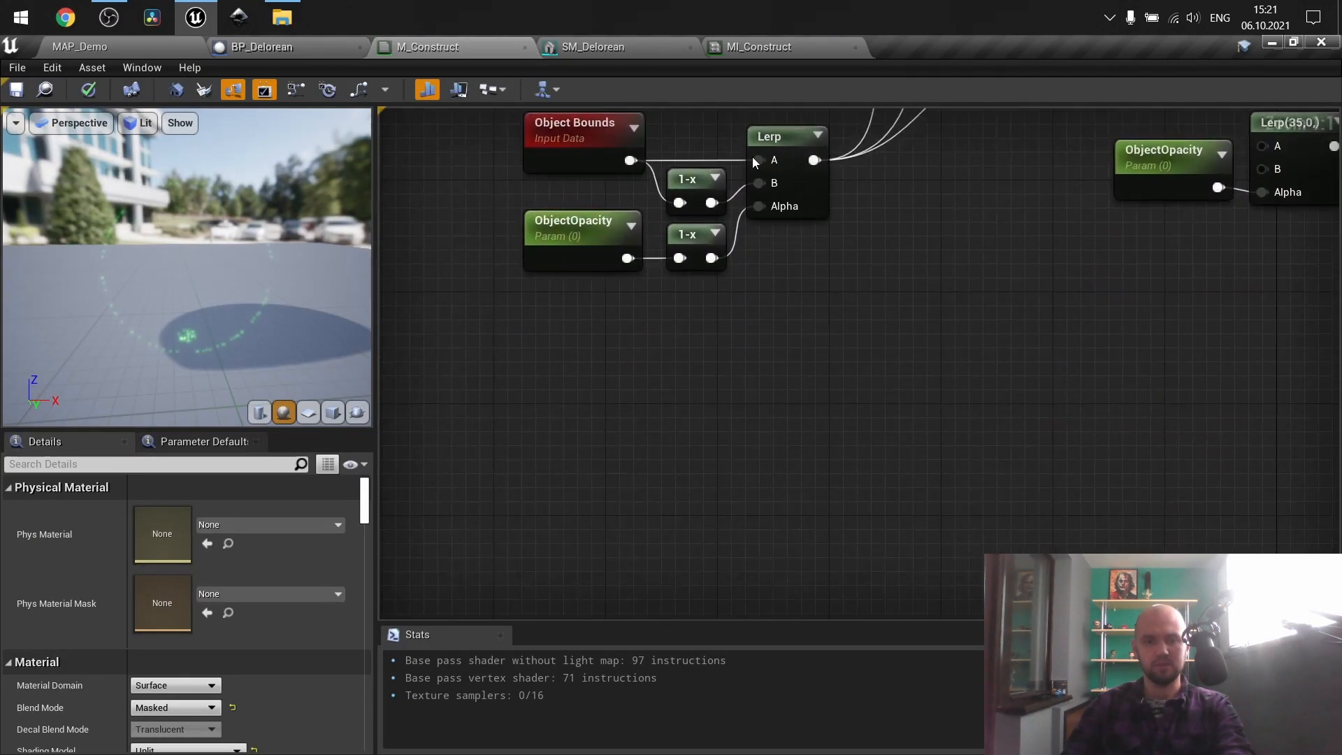
pyautogui.click(769, 48)
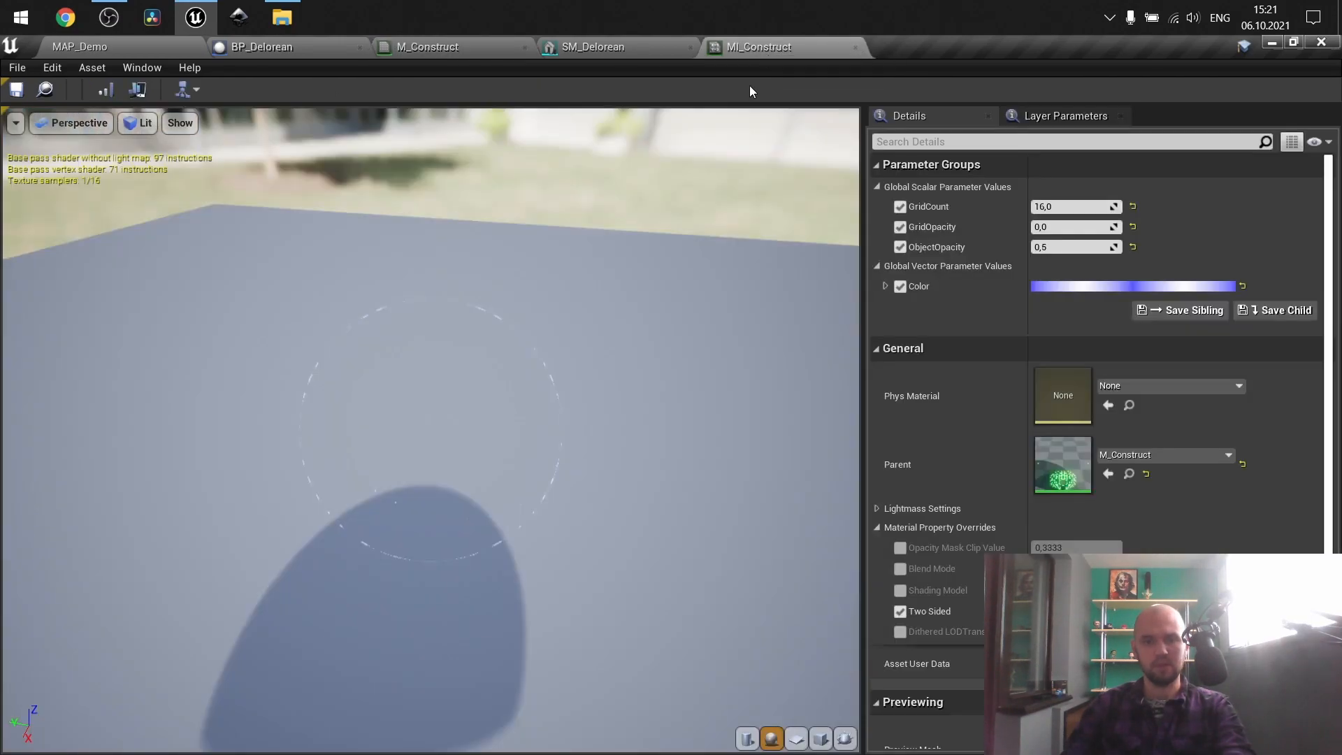
pyautogui.click(690, 47)
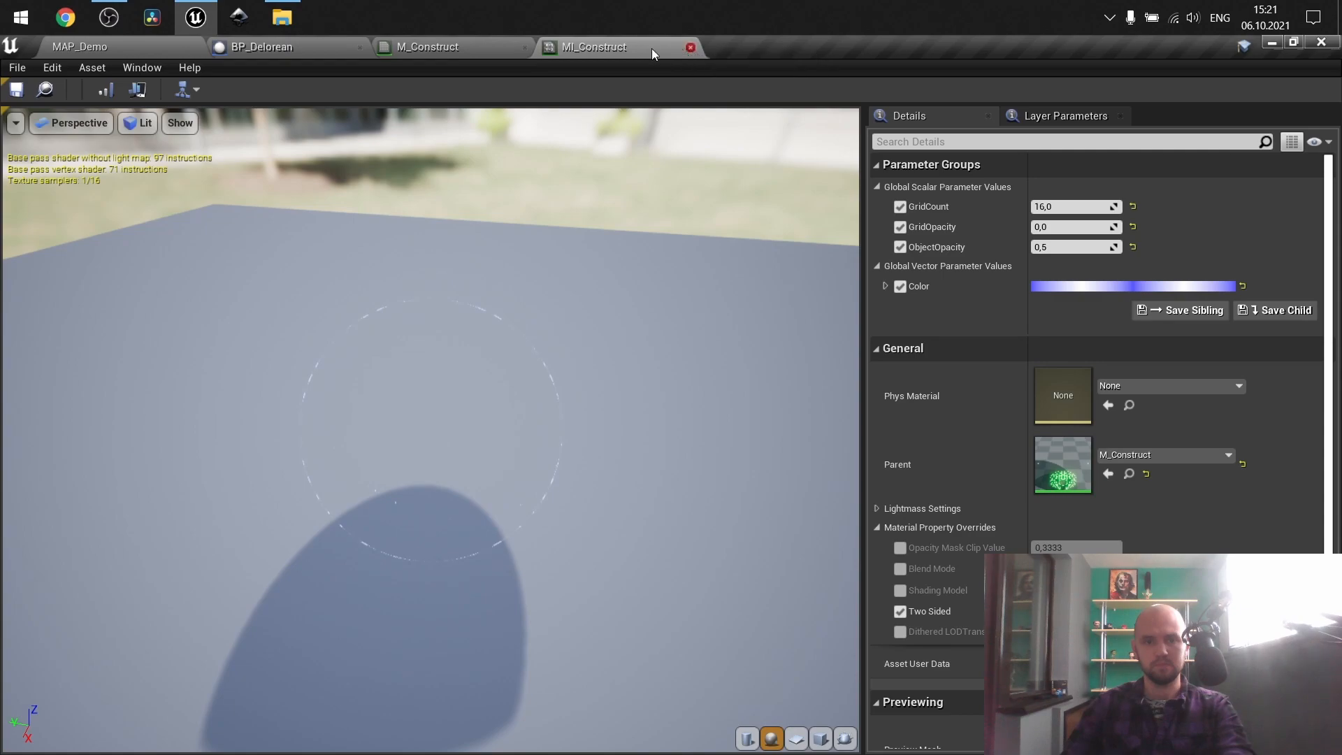
pyautogui.click(691, 46)
pyautogui.click(326, 46)
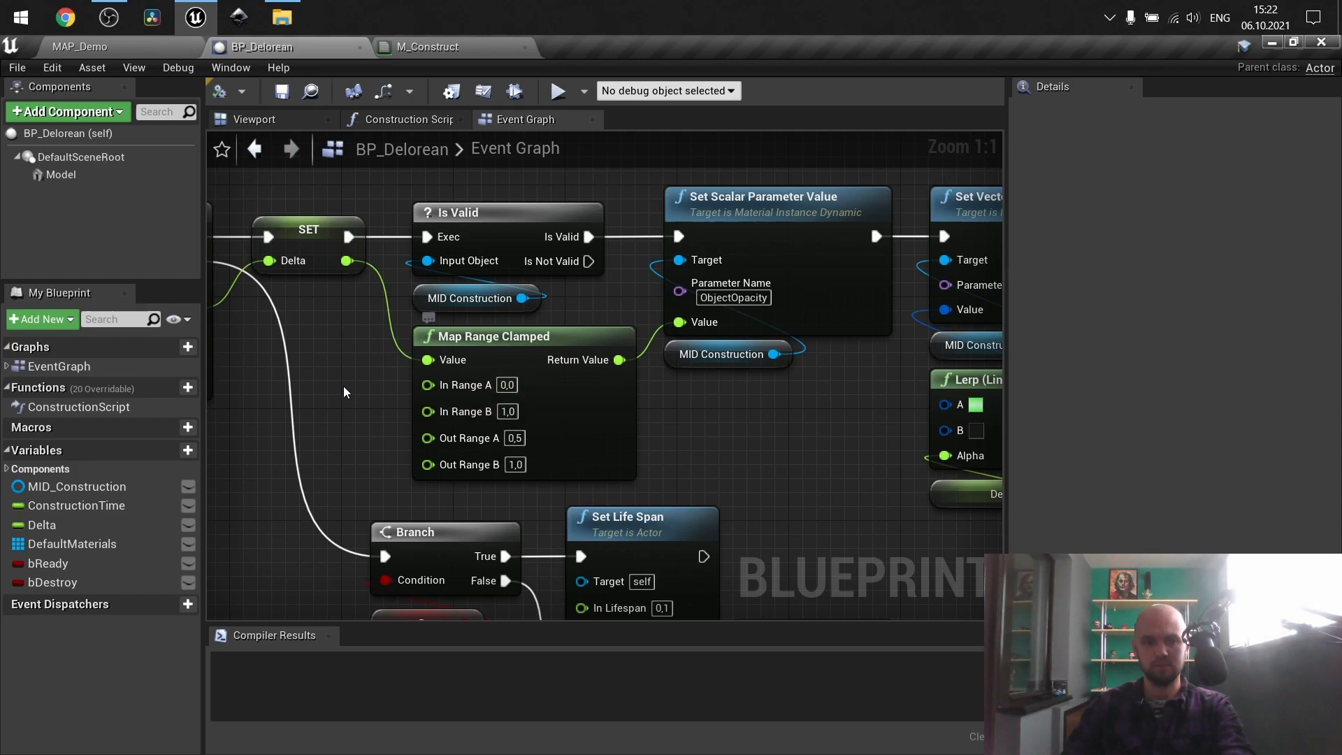
# Expand the component variables, open the ConstructionState timeline to examine its Delta curve, and close it again
pyautogui.click(35, 470)
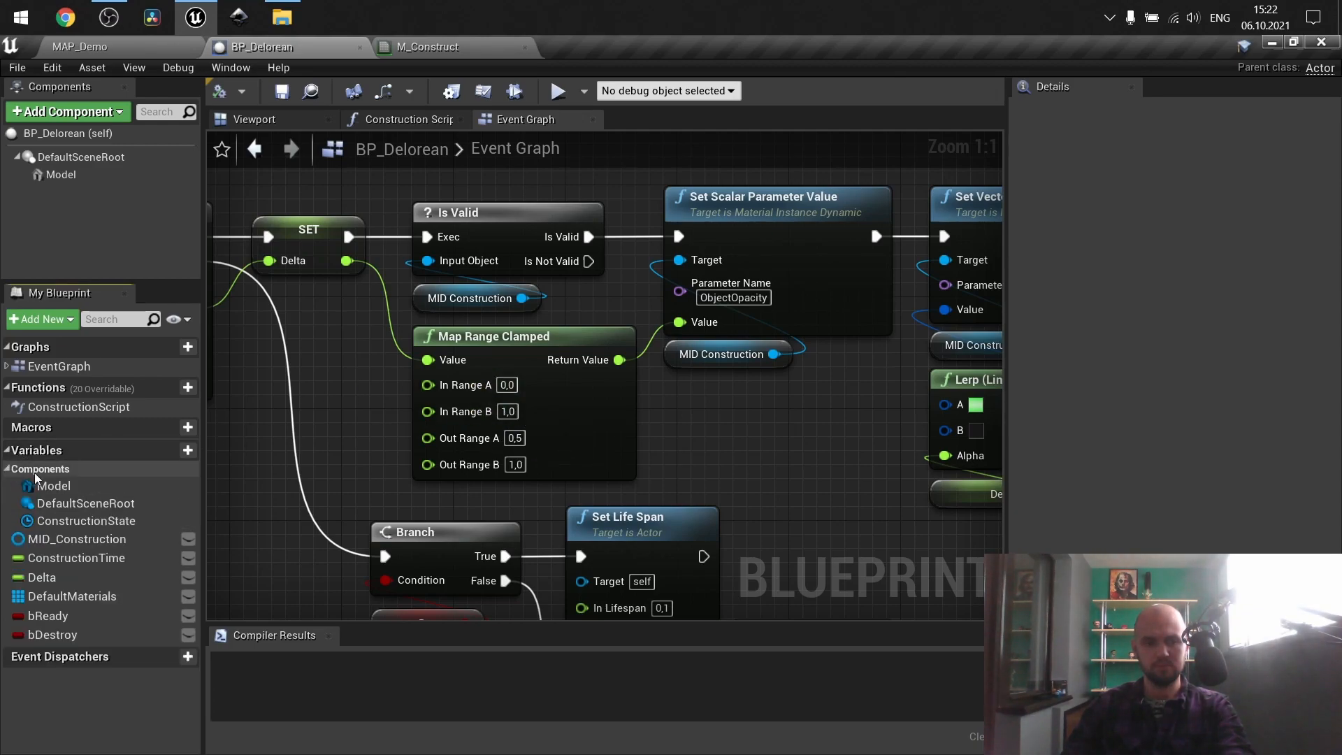
pyautogui.doubleClick(62, 519)
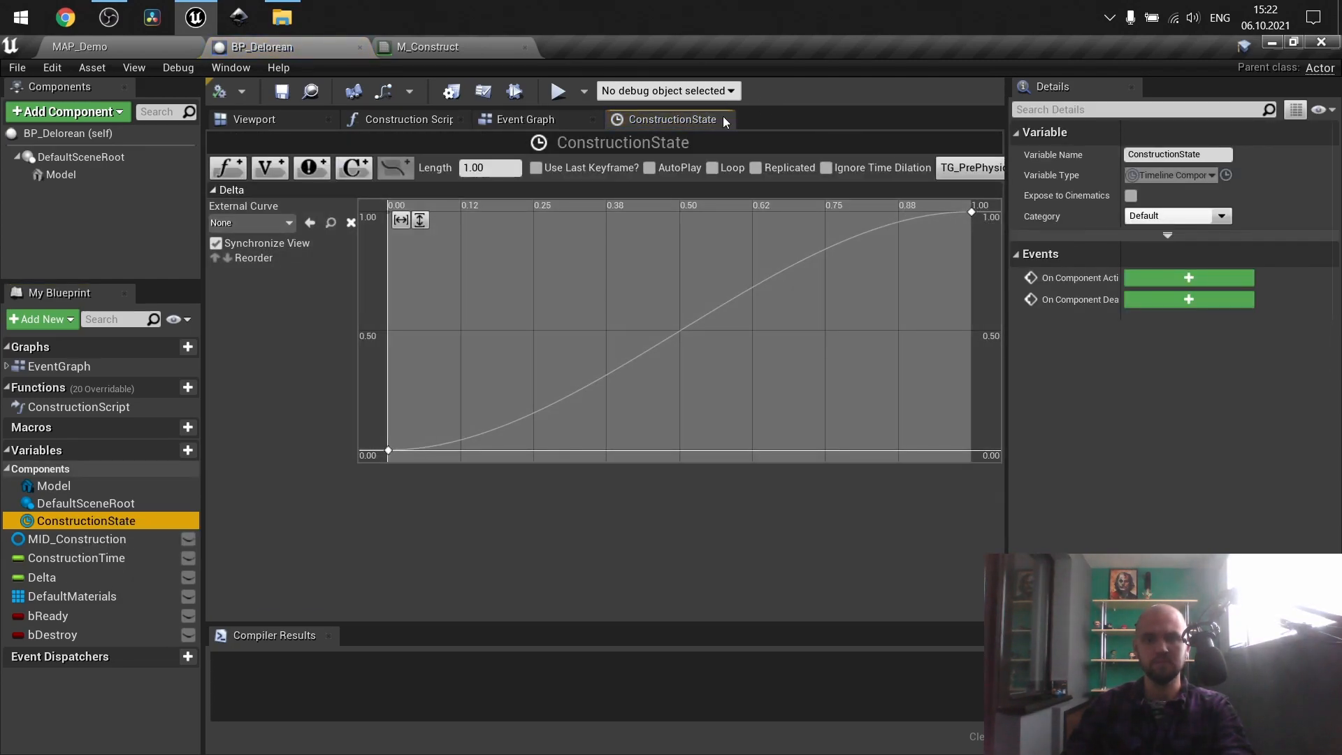
pyautogui.click(725, 120)
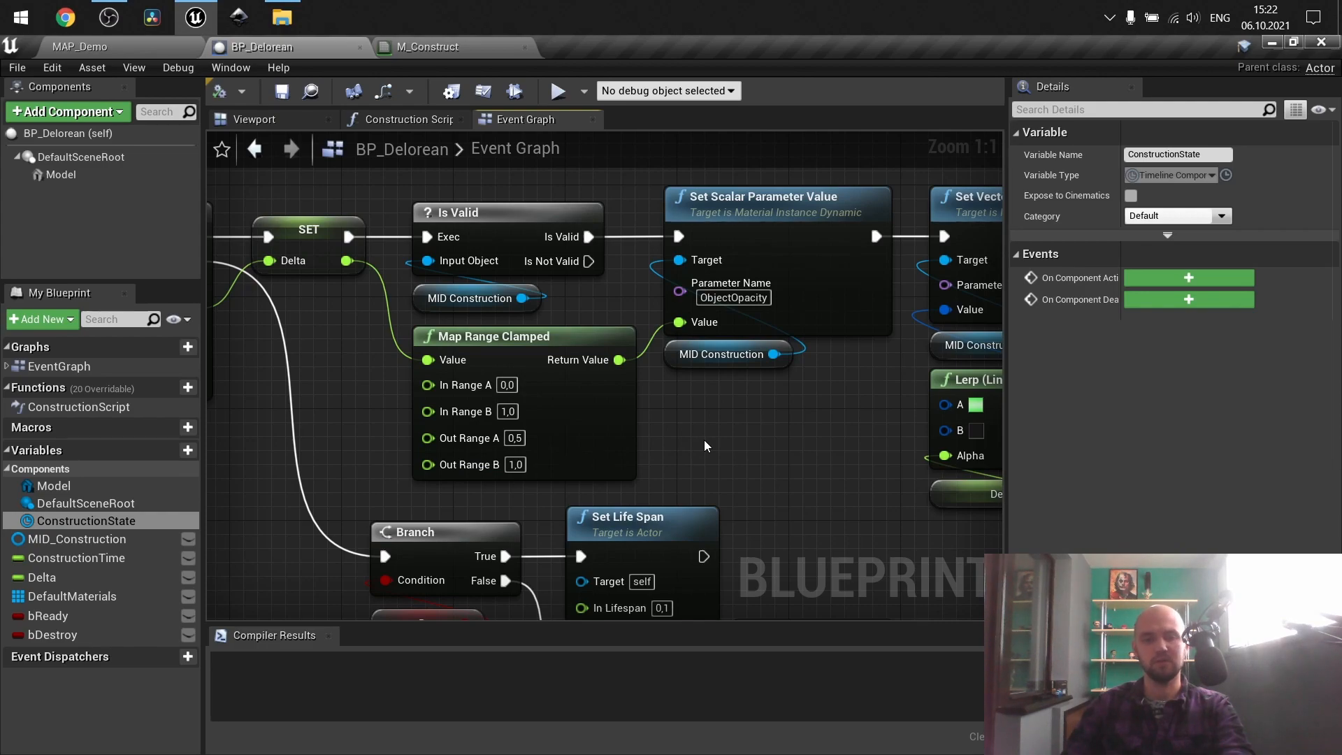
# Follow the Update chain through the Color Set Vector Parameter Value node to SetWorldRotation and Set Relative Scale 3D with their Lerp nodes
pyautogui.moveTo(757, 412); pyautogui.dragTo(300, 452, button='right')
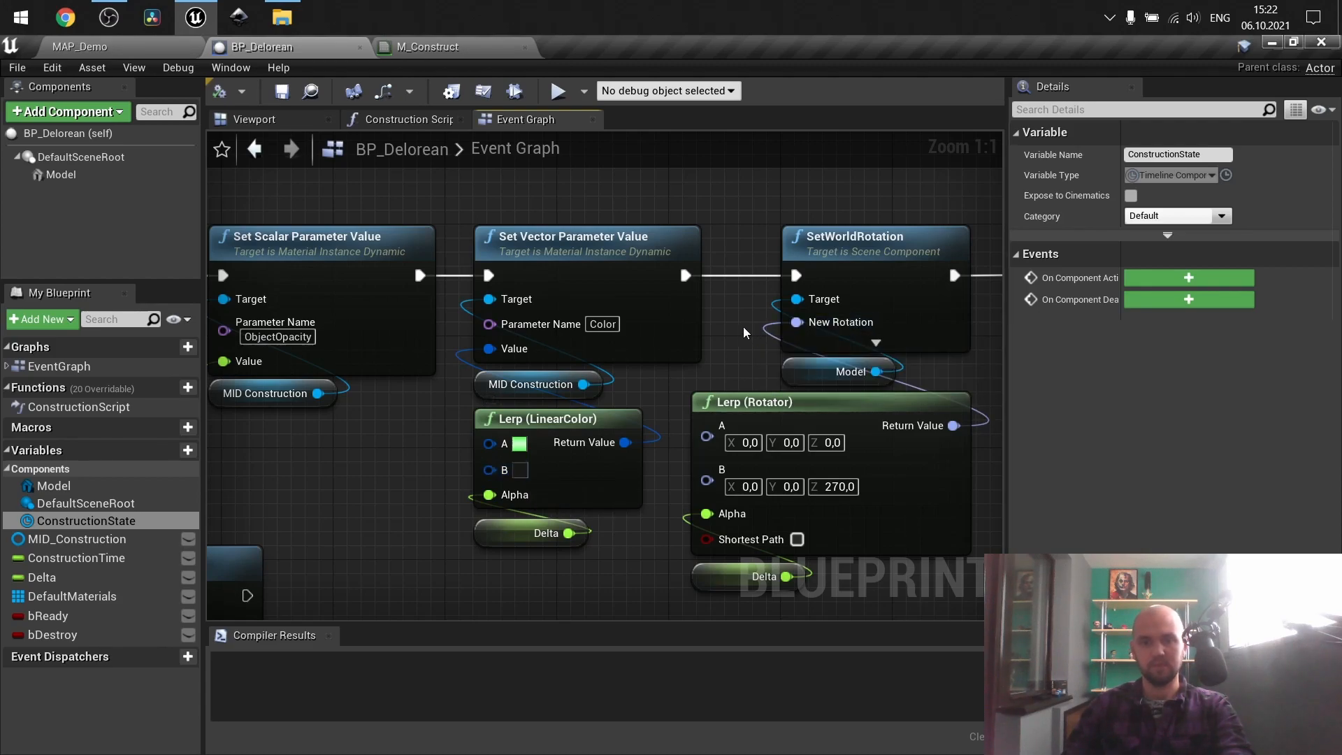
pyautogui.moveTo(743, 327); pyautogui.dragTo(417, 329, button='right')
pyautogui.moveTo(447, 202); pyautogui.dragTo(838, 584)
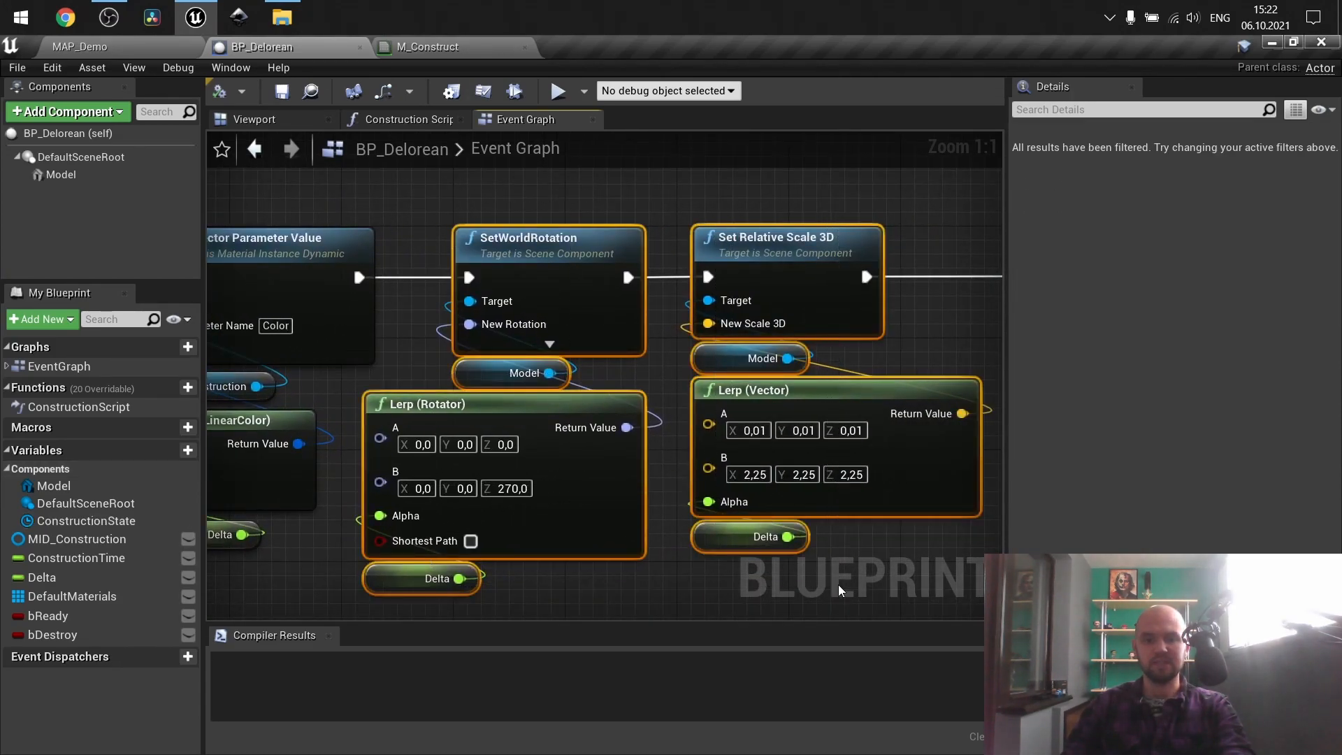
pyautogui.click(682, 572)
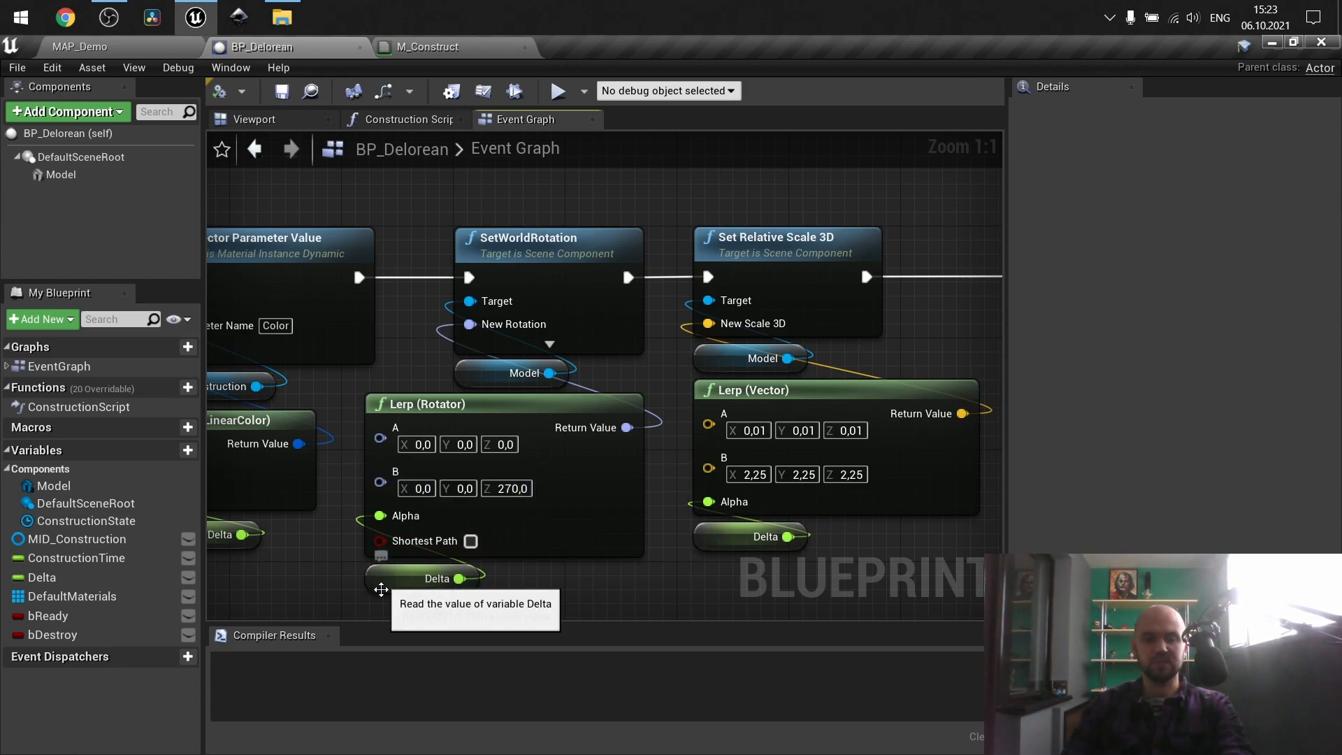
# Examine how Delta drives the color, rotation and scale Lerps, and check the Model component's Transform scale
pyautogui.moveTo(248, 563); pyautogui.dragTo(594, 546, button='right')
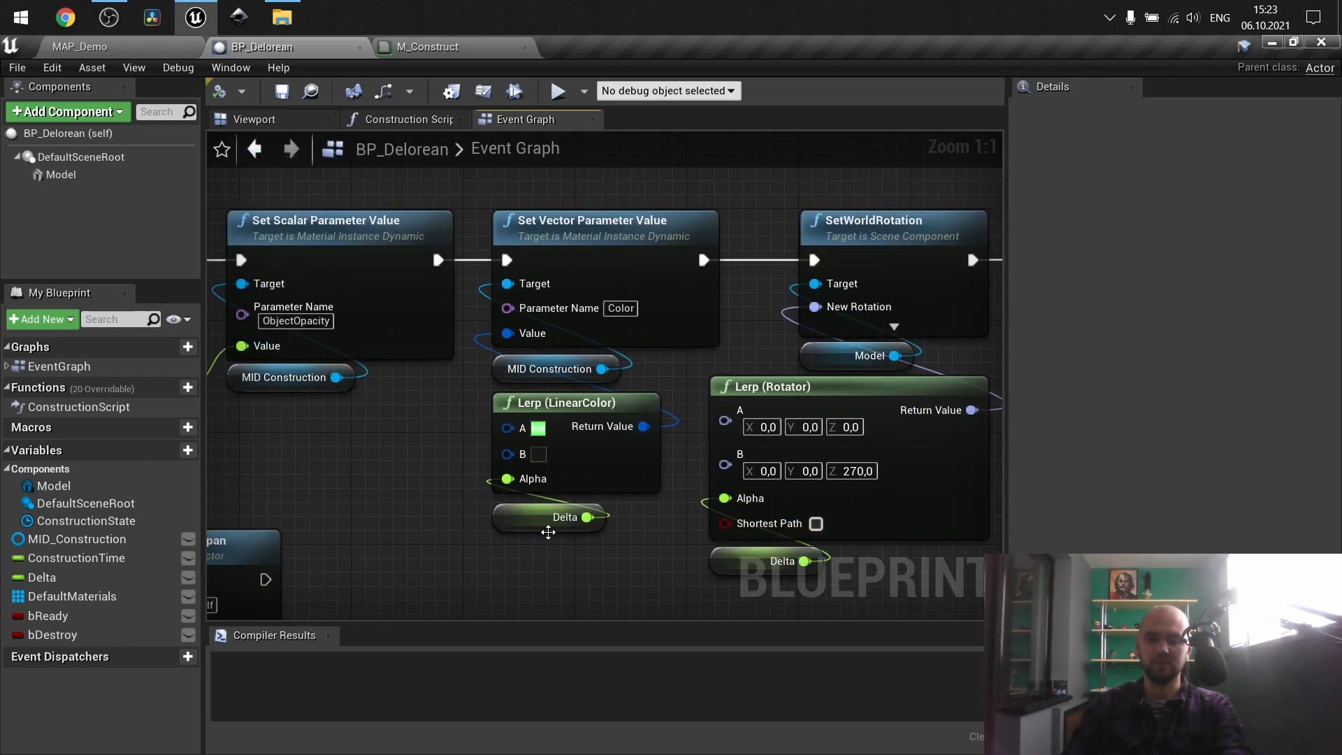
pyautogui.moveTo(691, 511); pyautogui.dragTo(327, 526, button='right')
pyautogui.moveTo(716, 238); pyautogui.dragTo(473, 280, button='right')
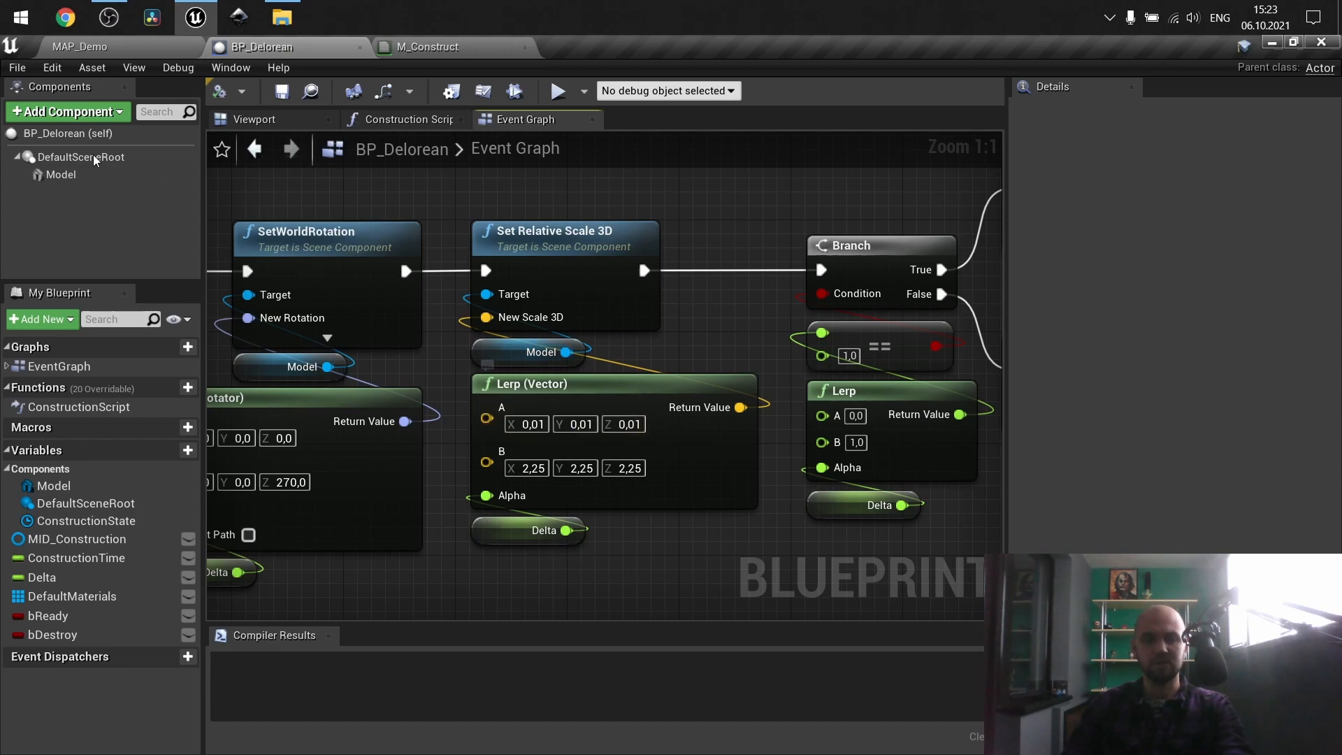
pyautogui.click(60, 175)
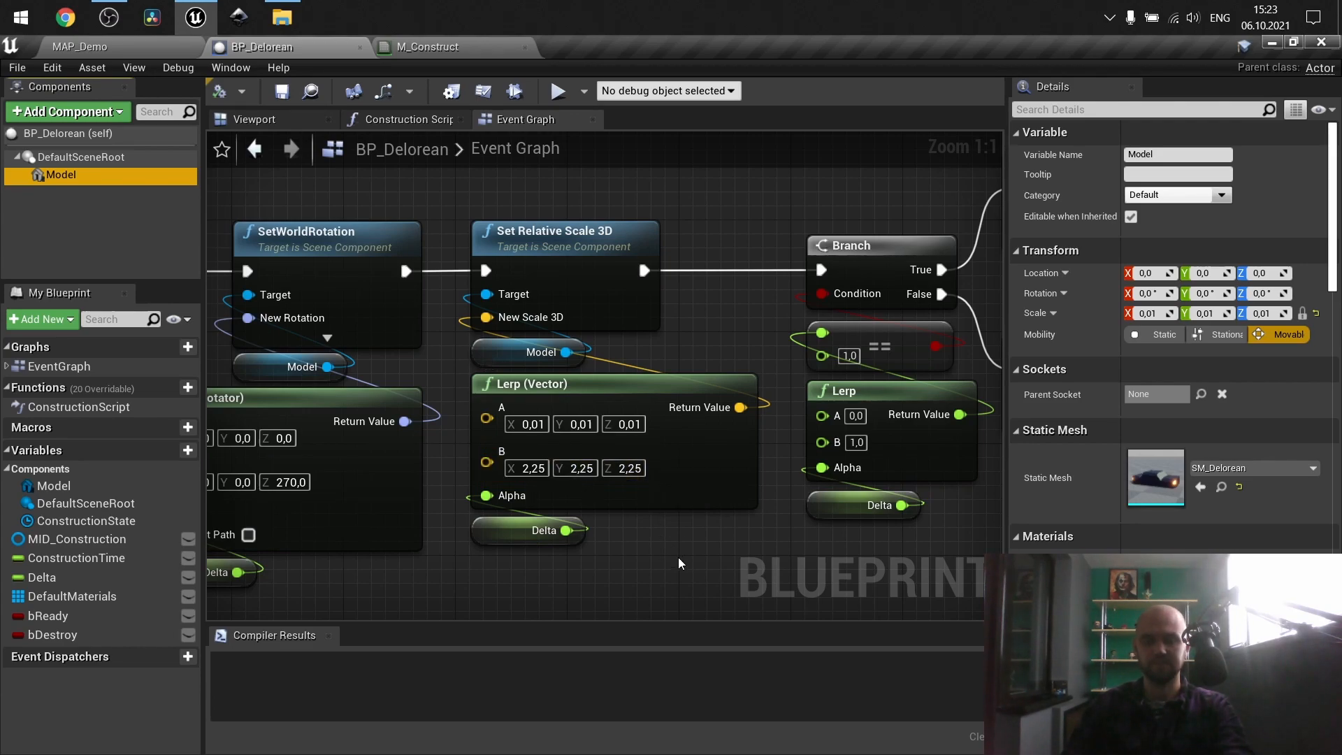
# Examine the Branch comparing the Delta Lerp with 1,0 and the Sequence, Do Once and SET Ready nodes on its True and False paths
pyautogui.moveTo(735, 549); pyautogui.dragTo(325, 569, button='right')
pyautogui.moveTo(550, 570); pyautogui.dragTo(433, 271)
pyautogui.click(595, 555)
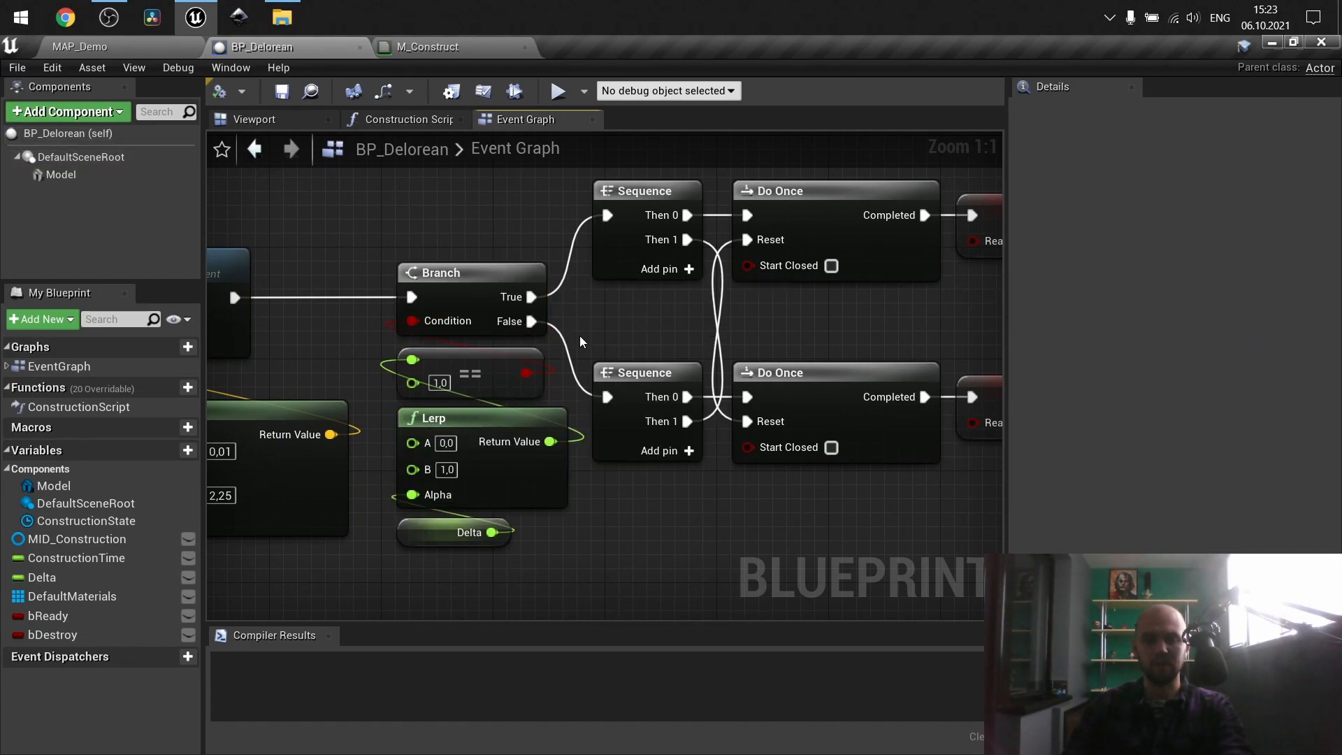
pyautogui.moveTo(603, 326); pyautogui.dragTo(363, 370, button='right')
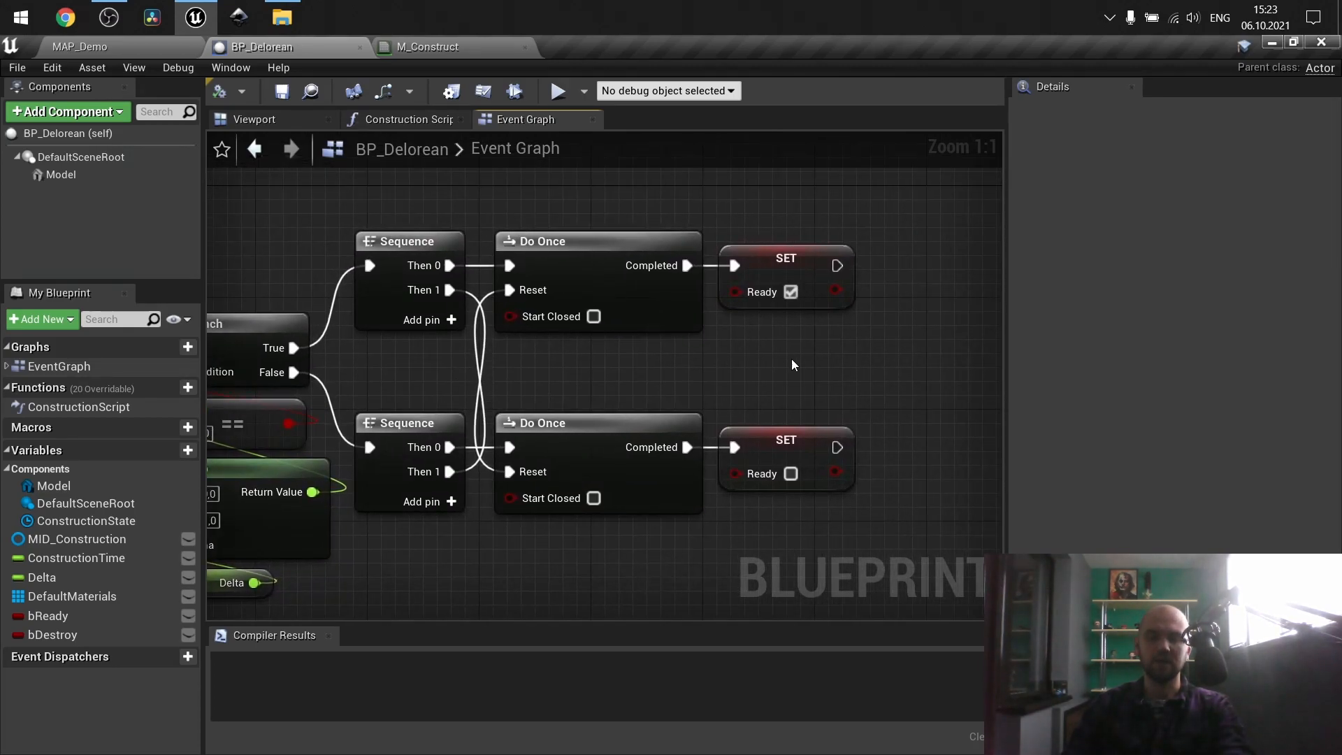
pyautogui.moveTo(793, 356); pyautogui.dragTo(393, 228)
pyautogui.moveTo(464, 383); pyautogui.dragTo(773, 492)
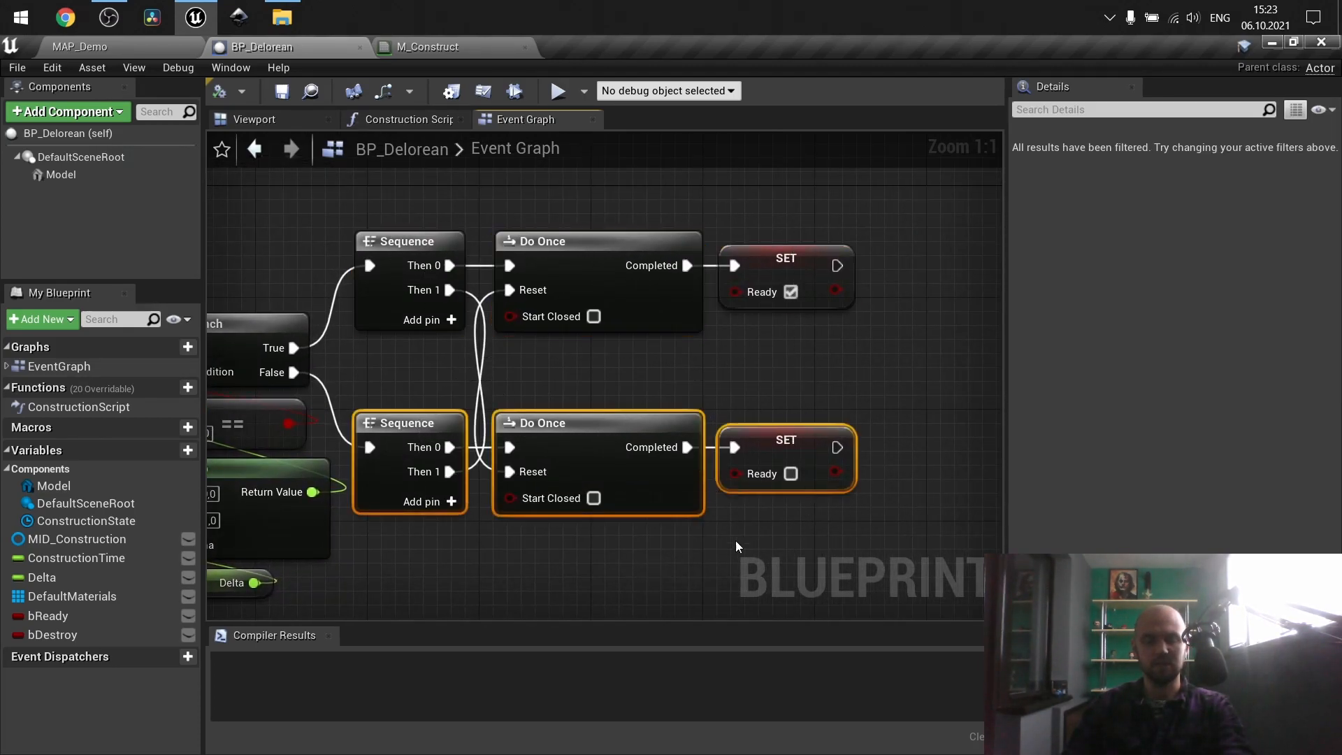
pyautogui.click(713, 503)
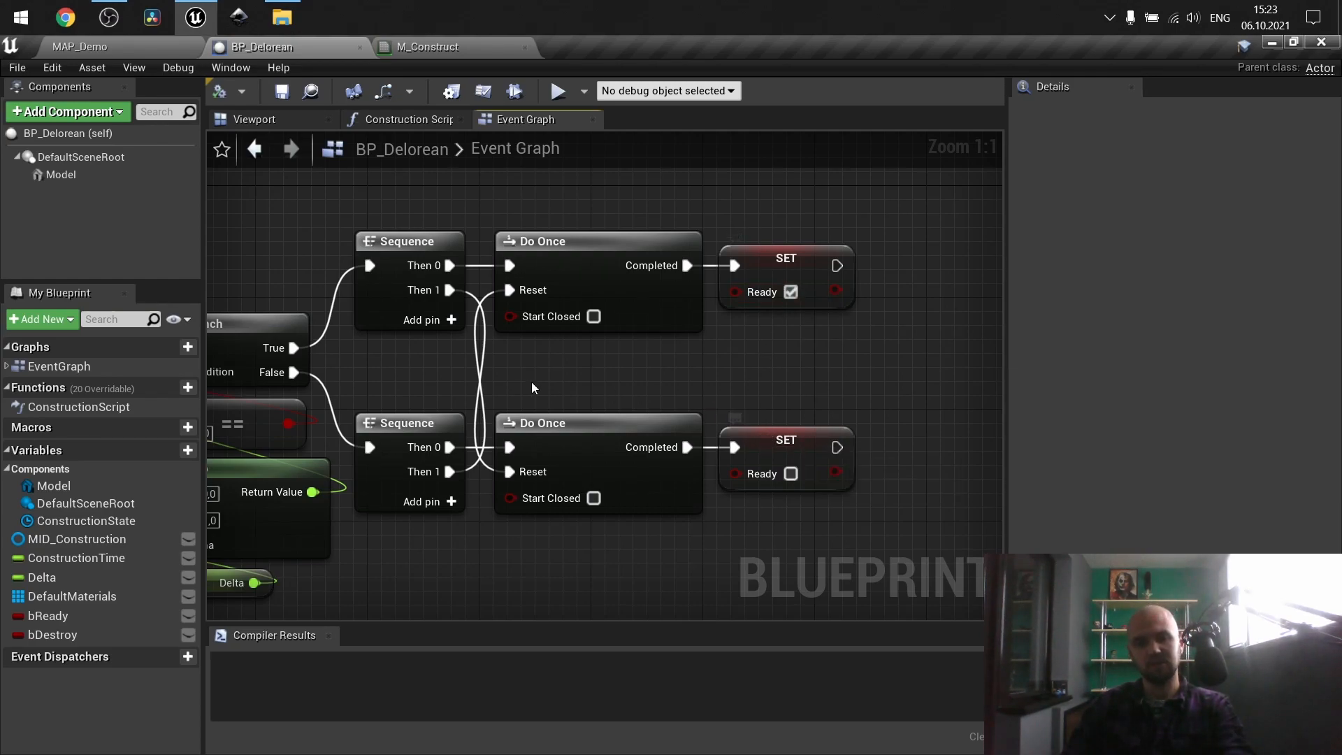
# Examine how the True and False paths end in the two SET Ready nodes, highlighting both setters
pyautogui.moveTo(523, 382); pyautogui.dragTo(707, 377, button='right')
pyautogui.moveTo(866, 392); pyautogui.dragTo(712, 394, button='right')
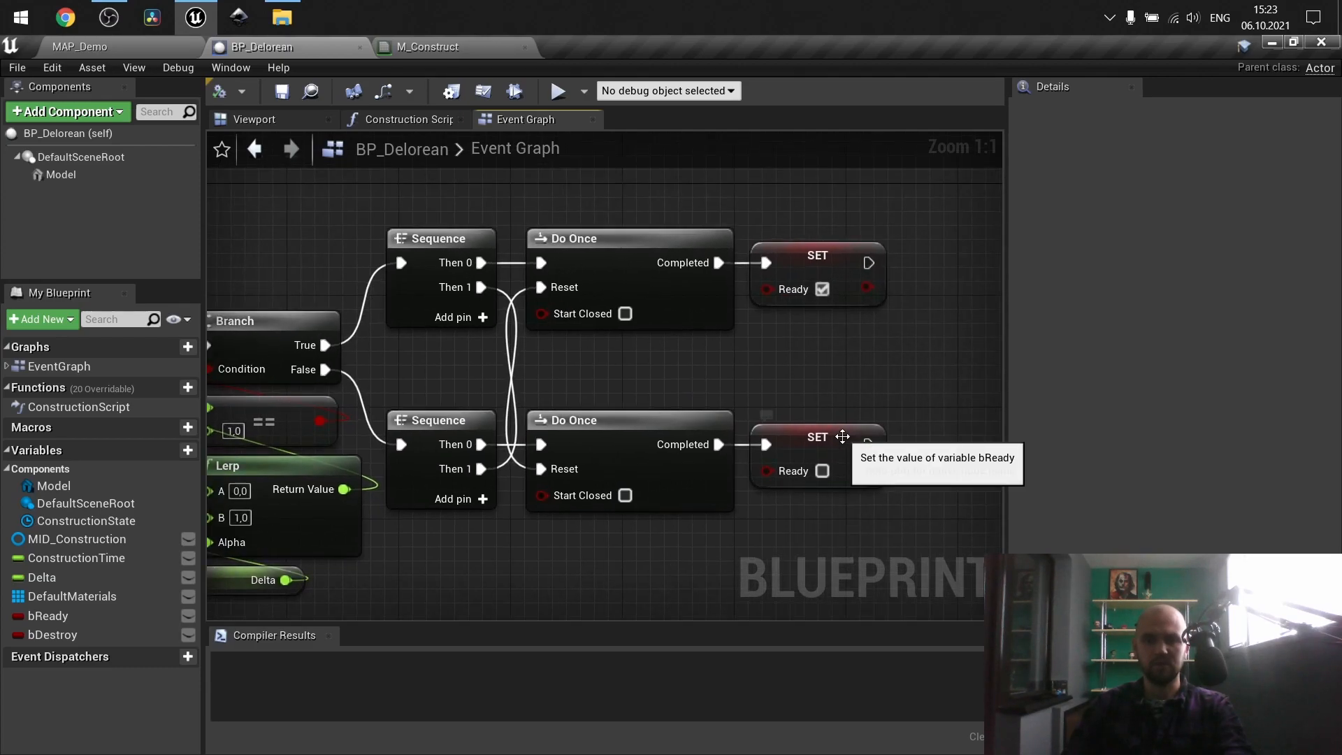
pyautogui.moveTo(549, 360); pyautogui.dragTo(638, 355, button='right')
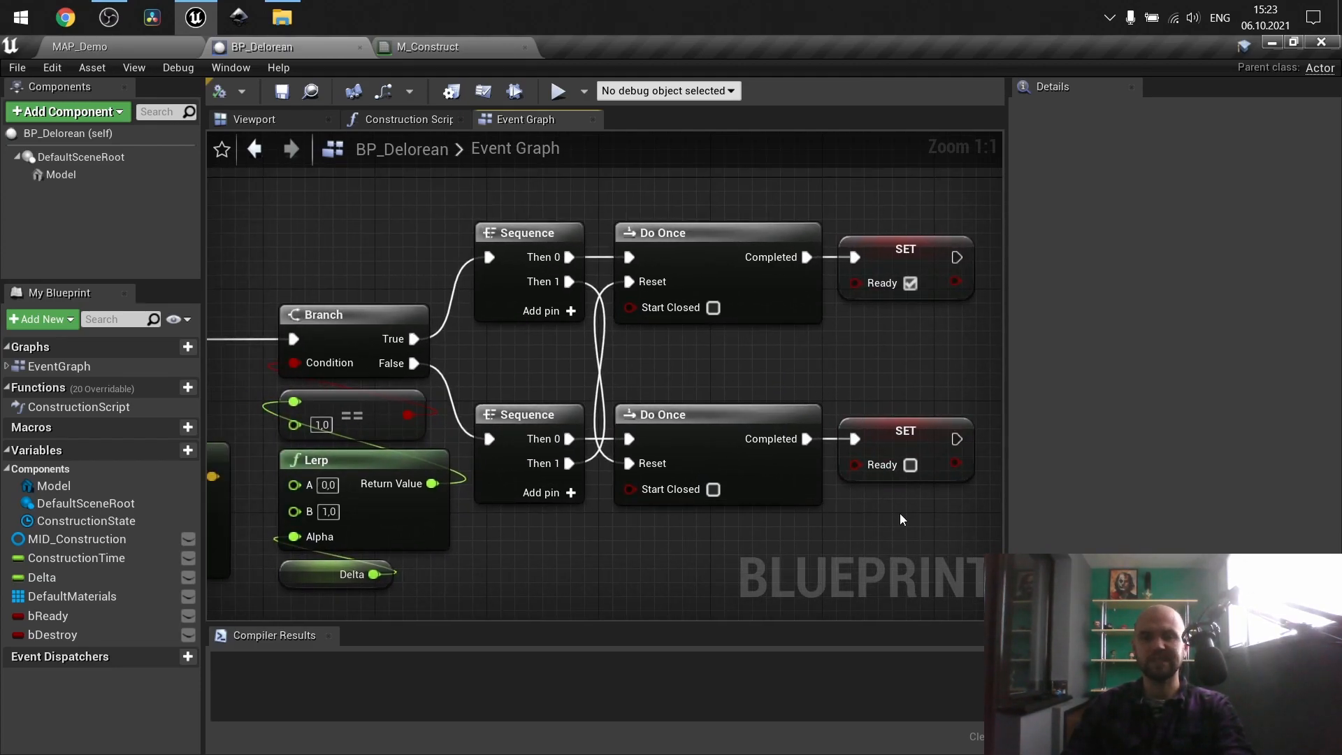
pyautogui.moveTo(900, 513); pyautogui.dragTo(875, 288)
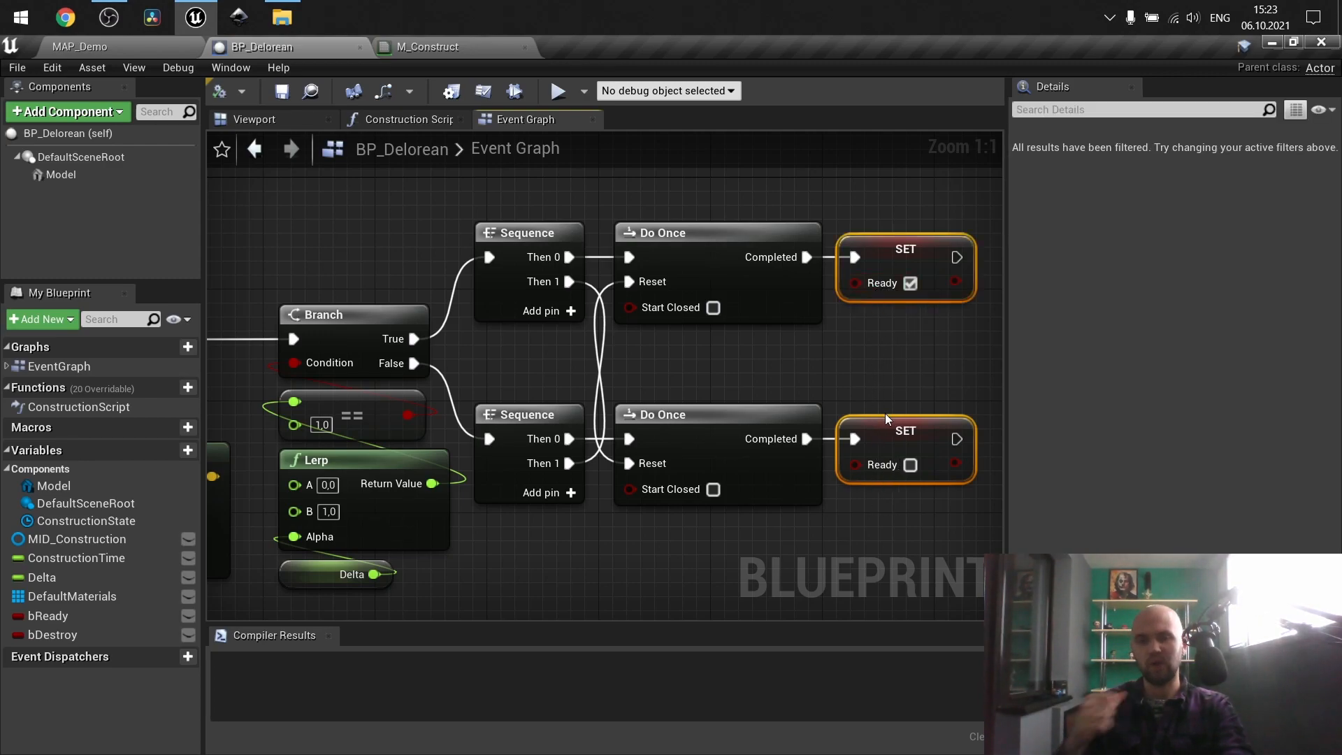
pyautogui.scroll(-1, 724, 345)
pyautogui.moveTo(695, 341); pyautogui.dragTo(643, 328, button='right')
pyautogui.scroll(1, 643, 332)
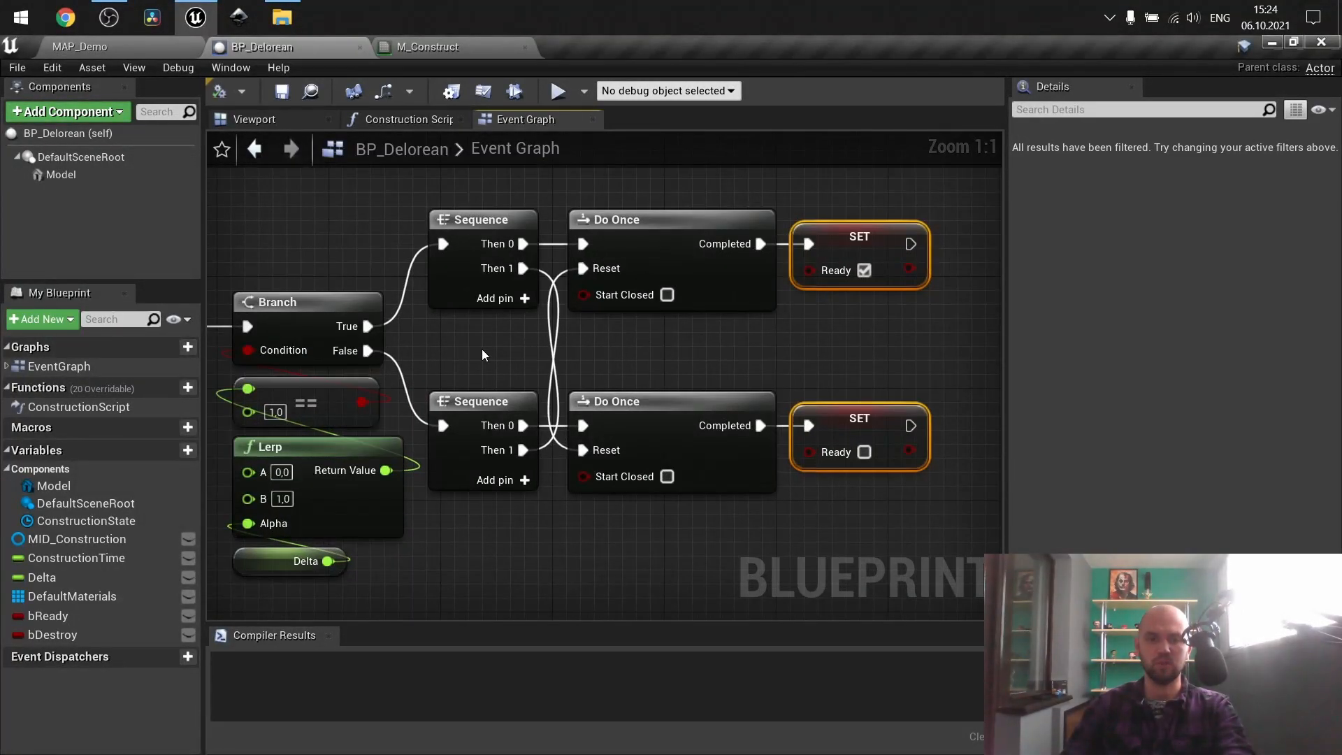
# Examine how the two Sequence nodes cross-connect to the Do Once Reset inputs, highlighting the Sequence, Do Once and SET Ready nodes
pyautogui.moveTo(526, 545); pyautogui.dragTo(490, 245)
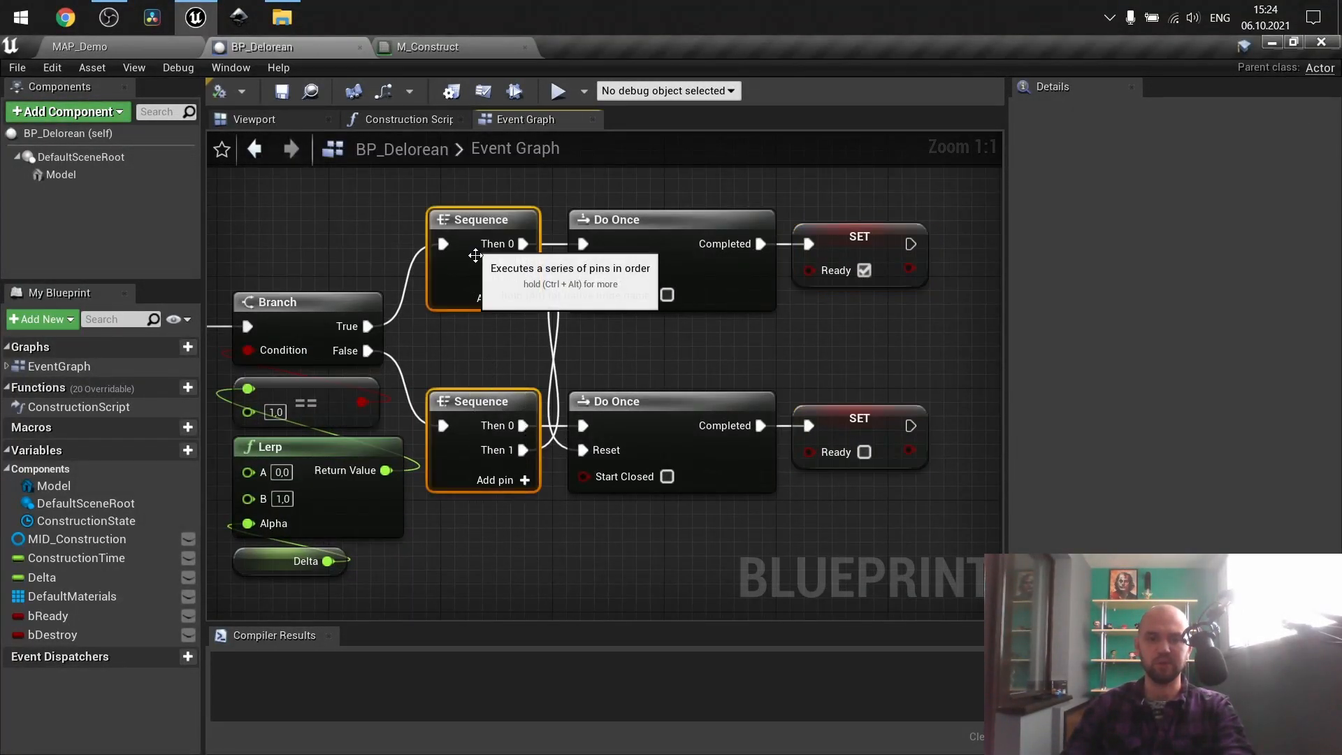
pyautogui.click(635, 338)
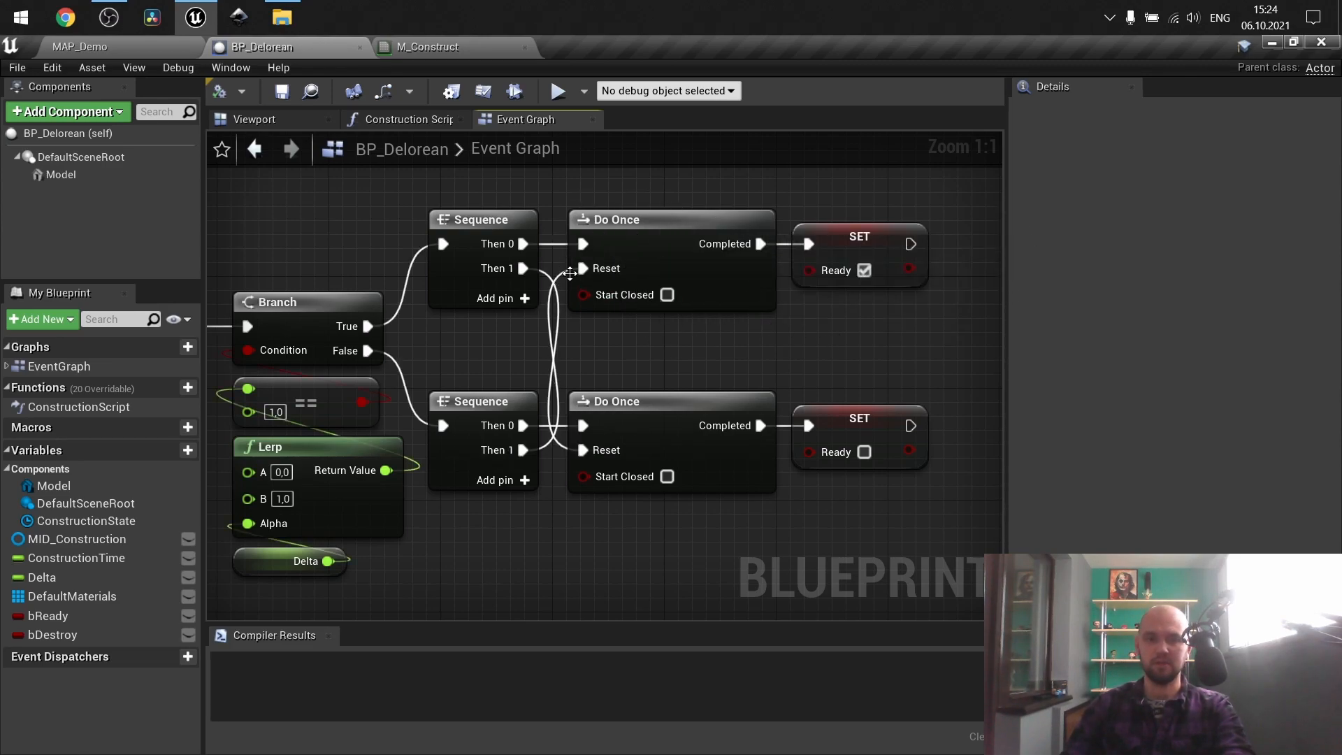
pyautogui.moveTo(832, 333); pyautogui.dragTo(615, 280)
pyautogui.moveTo(603, 362); pyautogui.dragTo(940, 535)
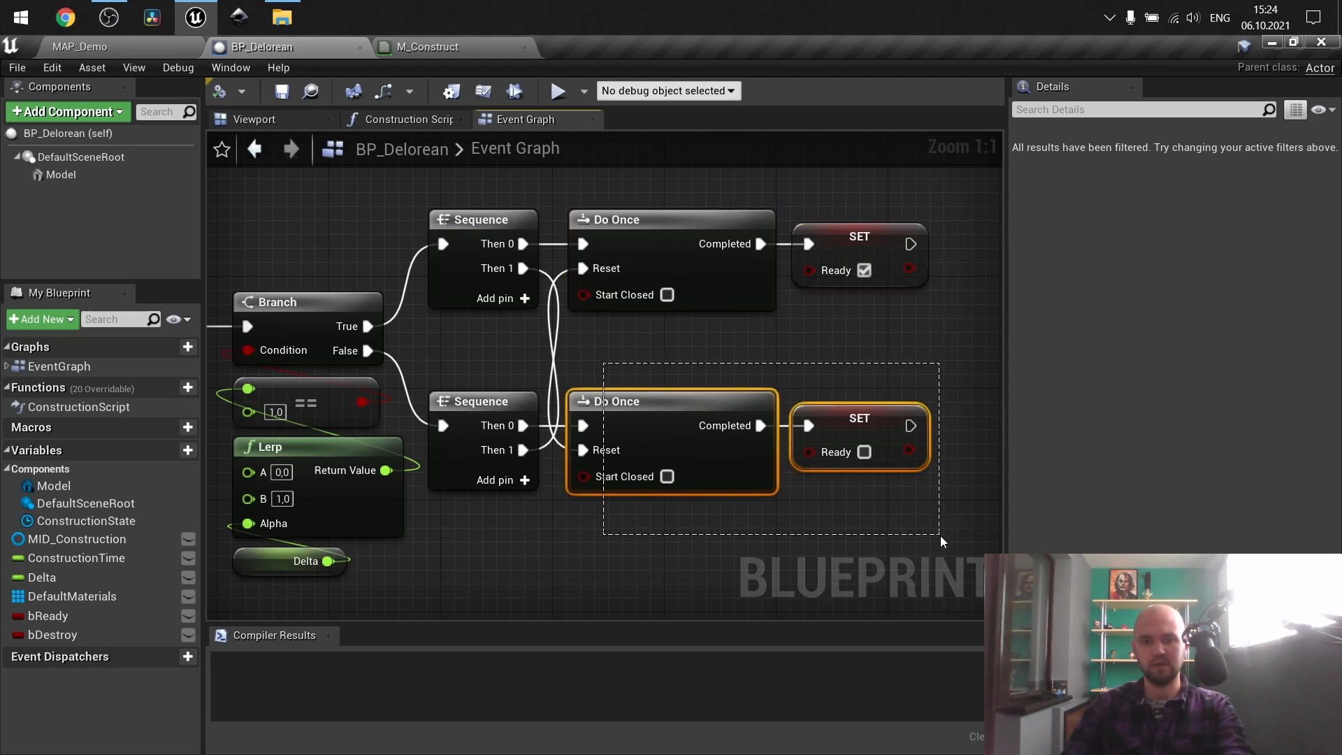
pyautogui.moveTo(464, 377); pyautogui.dragTo(839, 461)
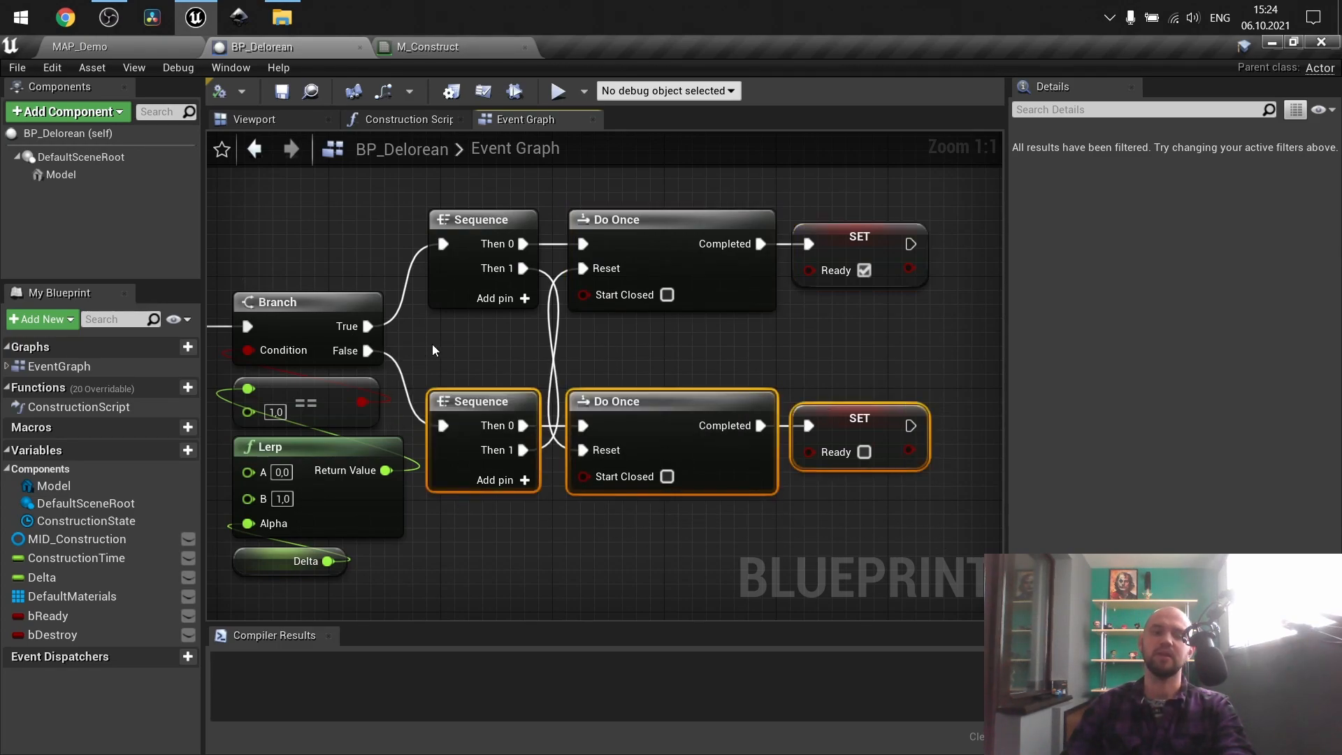
pyautogui.click(549, 489)
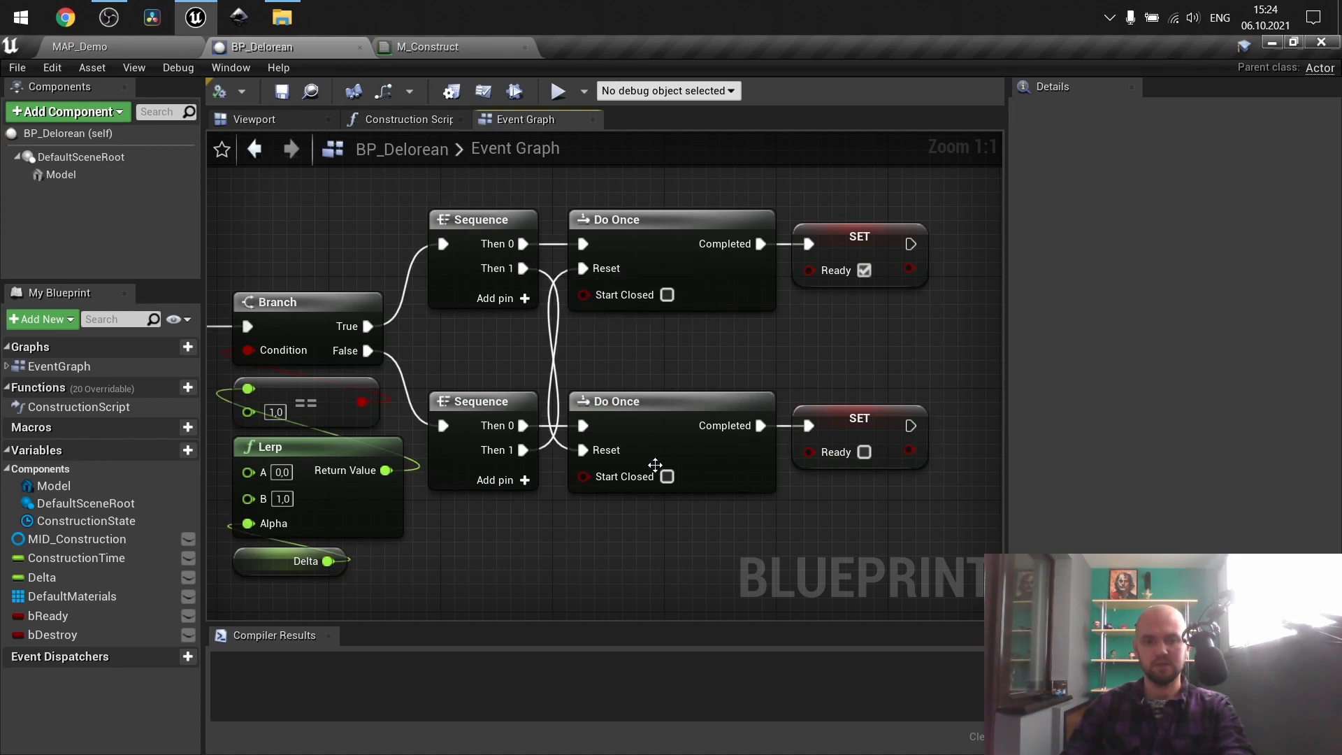
# Follow ConstructionState's Finished output to the Destroy Branch and examine its Set Life Span and Ready-dependent Setup Materials paths
pyautogui.scroll(-3, 638, 537)
pyautogui.moveTo(628, 534); pyautogui.dragTo(1001, 412, button='right')
pyautogui.moveTo(455, 418); pyautogui.dragTo(728, 366, button='right')
pyautogui.scroll(2, 501, 340)
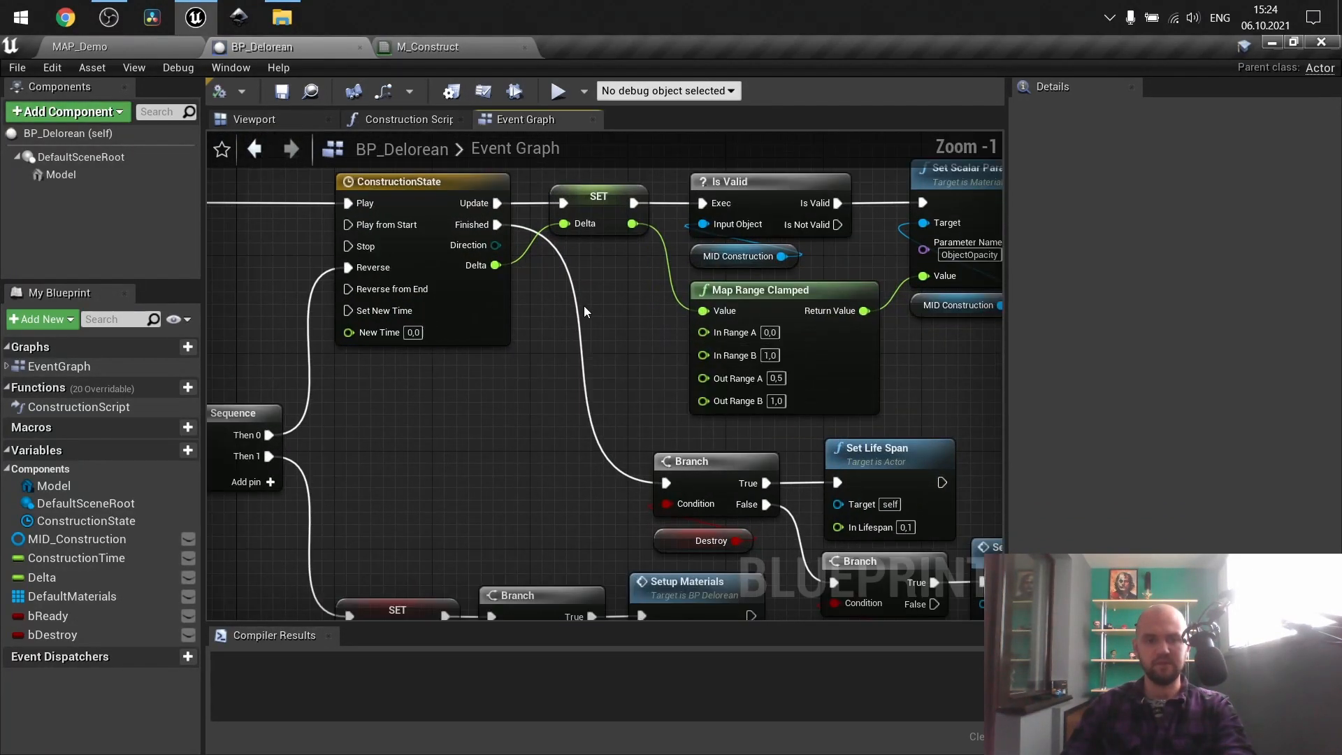
pyautogui.moveTo(531, 383); pyautogui.dragTo(329, 292, button='right')
pyautogui.scroll(1, 499, 372)
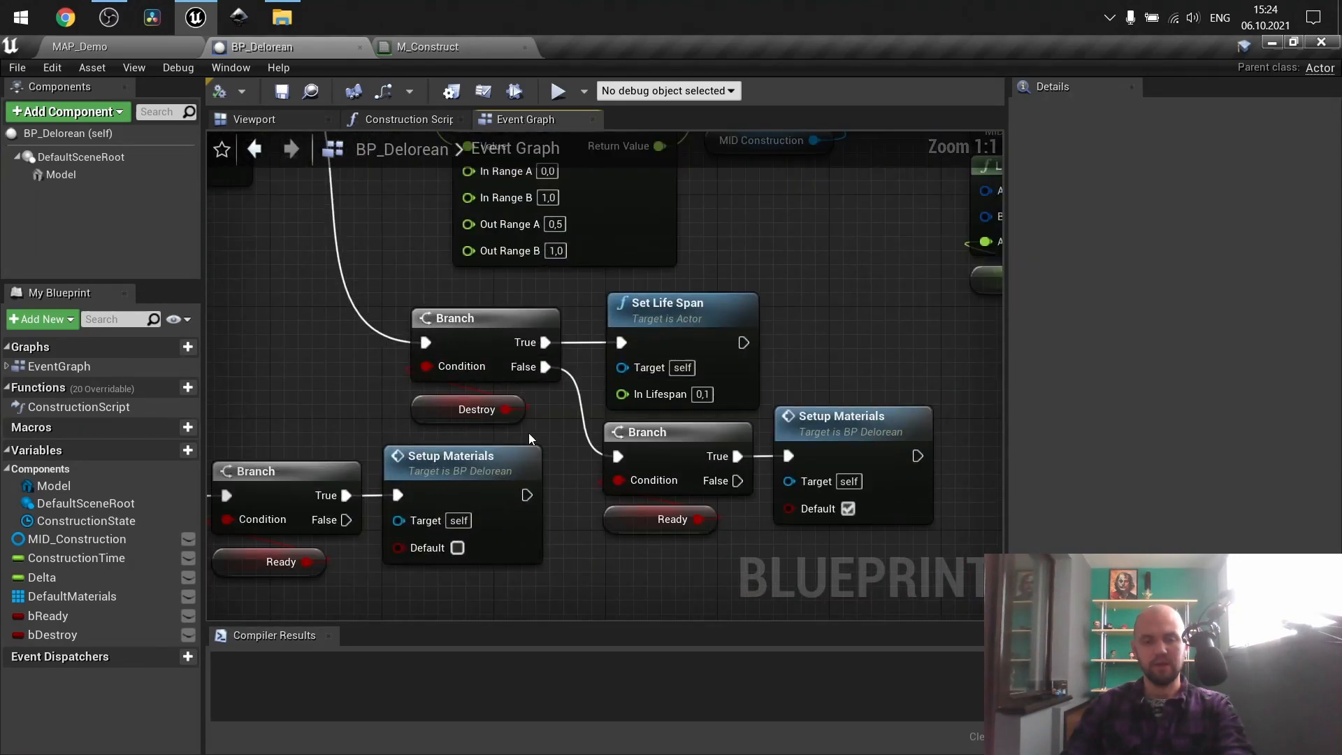
pyautogui.moveTo(543, 418); pyautogui.dragTo(503, 387)
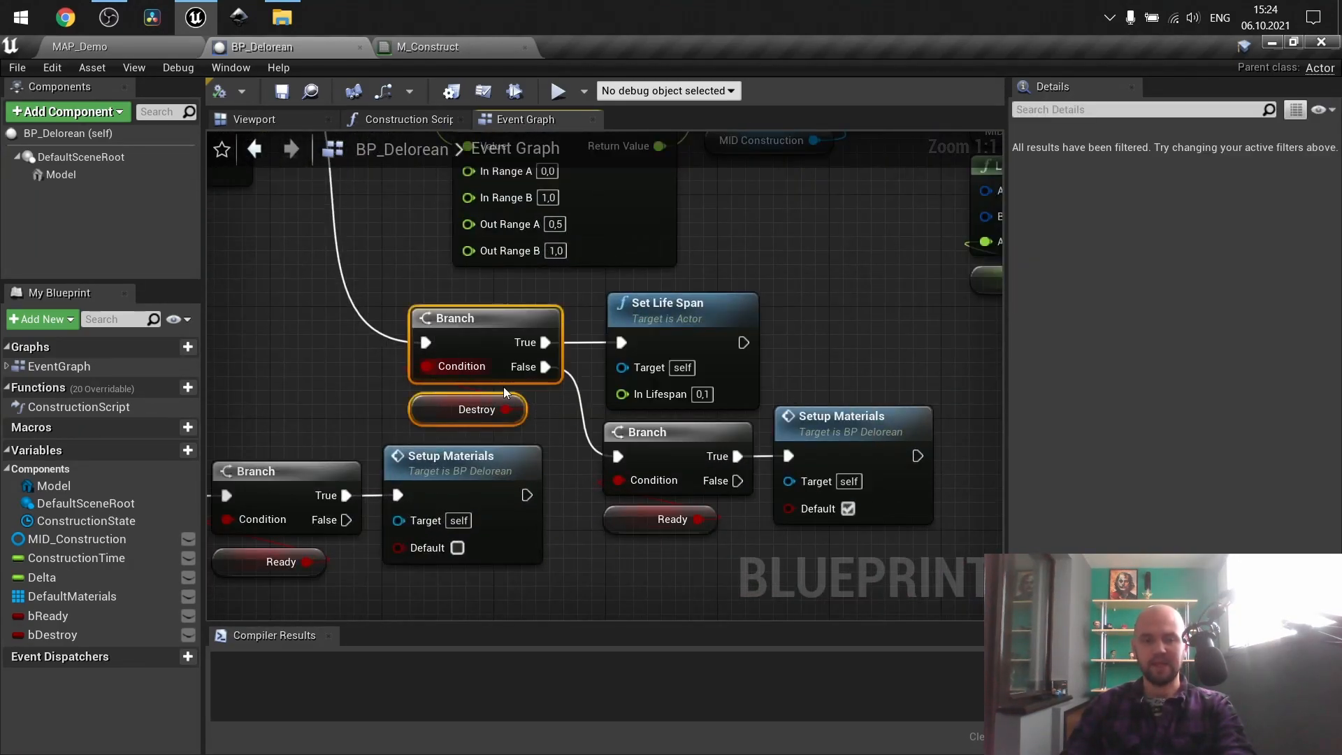
pyautogui.click(540, 411)
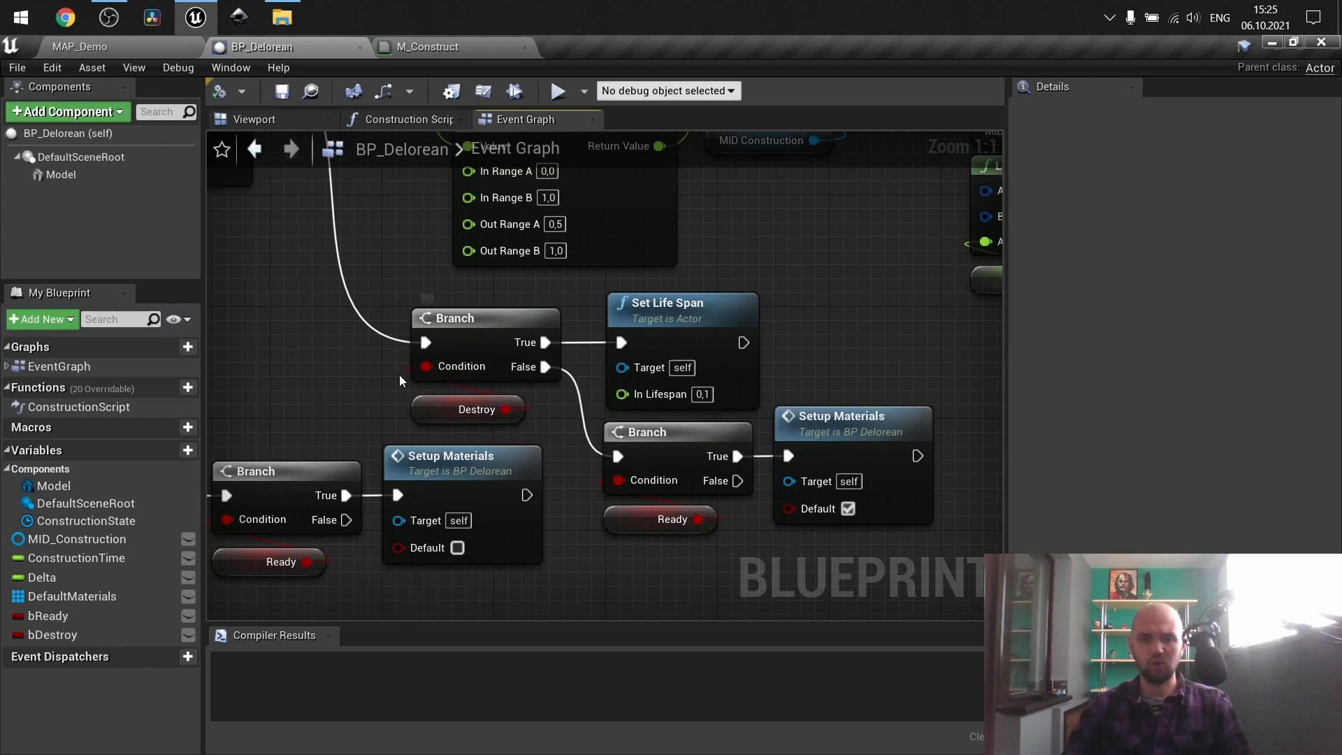
# Inspect the Destroy variable feeding the Branch and trace its setter back to the Destroy custom event and its Sequence node
pyautogui.moveTo(438, 407); pyautogui.dragTo(781, 428, button='right')
pyautogui.click(781, 427)
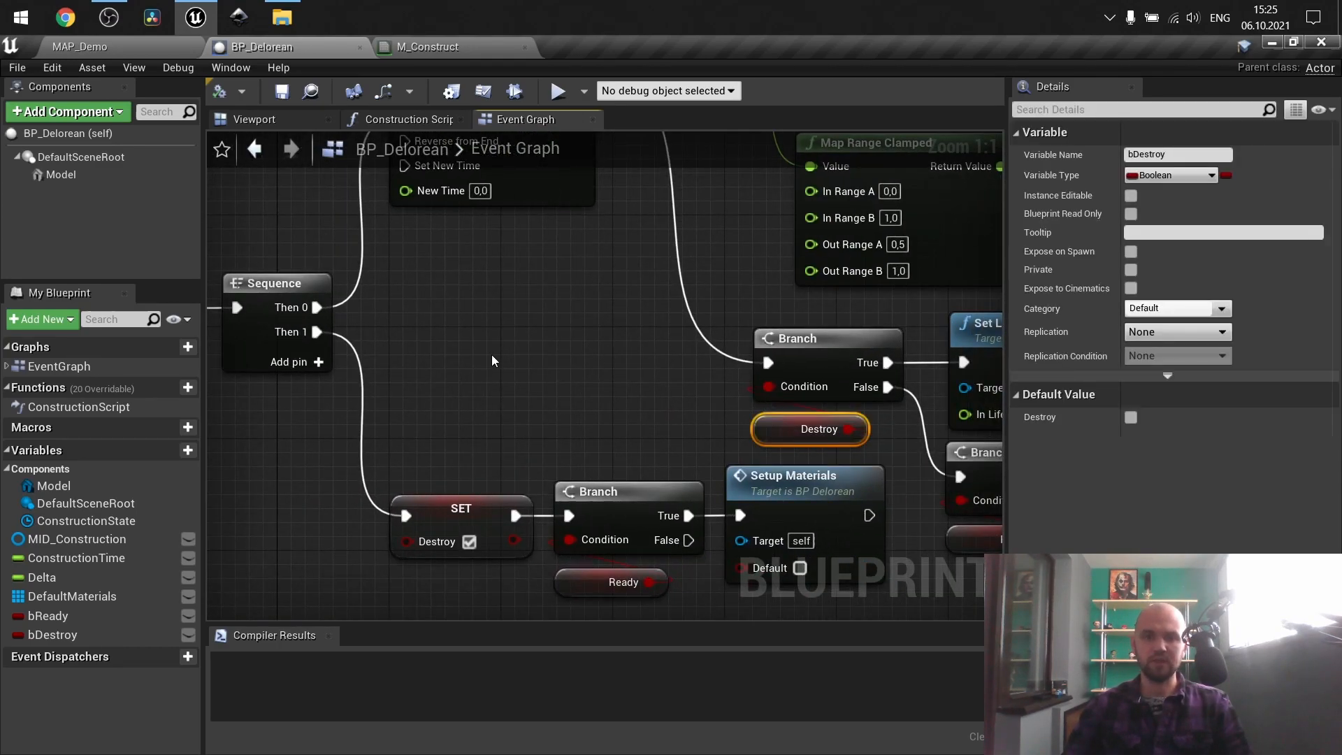
pyautogui.moveTo(492, 354); pyautogui.dragTo(751, 376, button='right')
pyautogui.moveTo(384, 278); pyautogui.dragTo(613, 436)
pyautogui.click(542, 451)
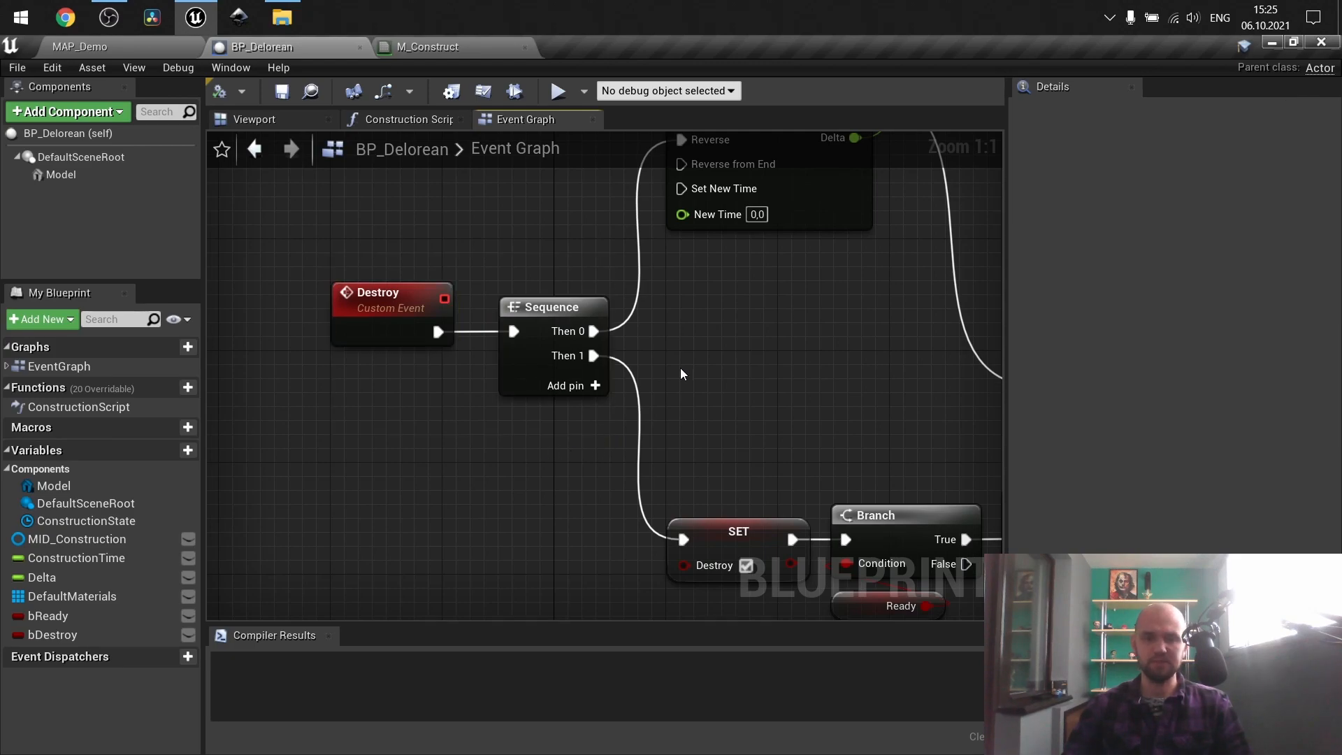
# Follow the Destroy Sequence outputs to ConstructionState's Reverse input and to SET Destroy, the Ready Branch and Setup Materials
pyautogui.moveTo(683, 371); pyautogui.dragTo(645, 469, button='right')
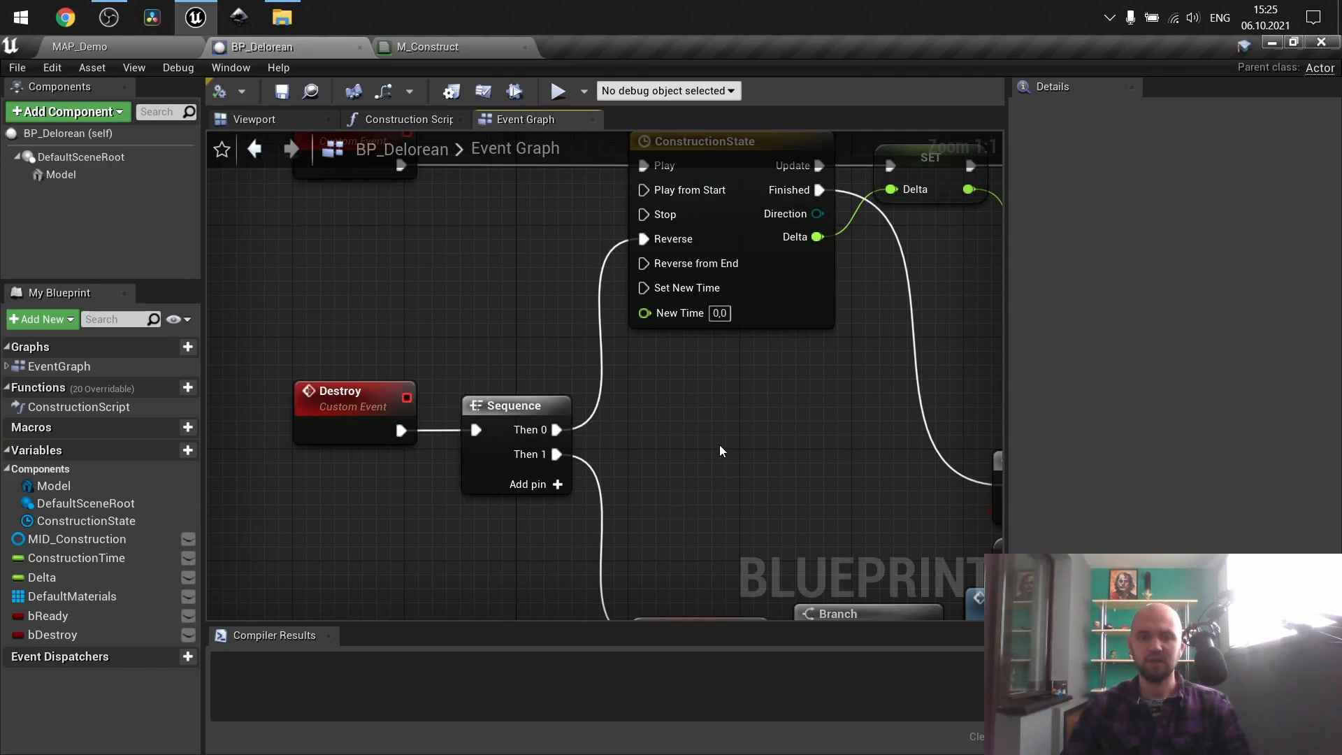
pyautogui.moveTo(720, 445); pyautogui.dragTo(587, 260, button='right')
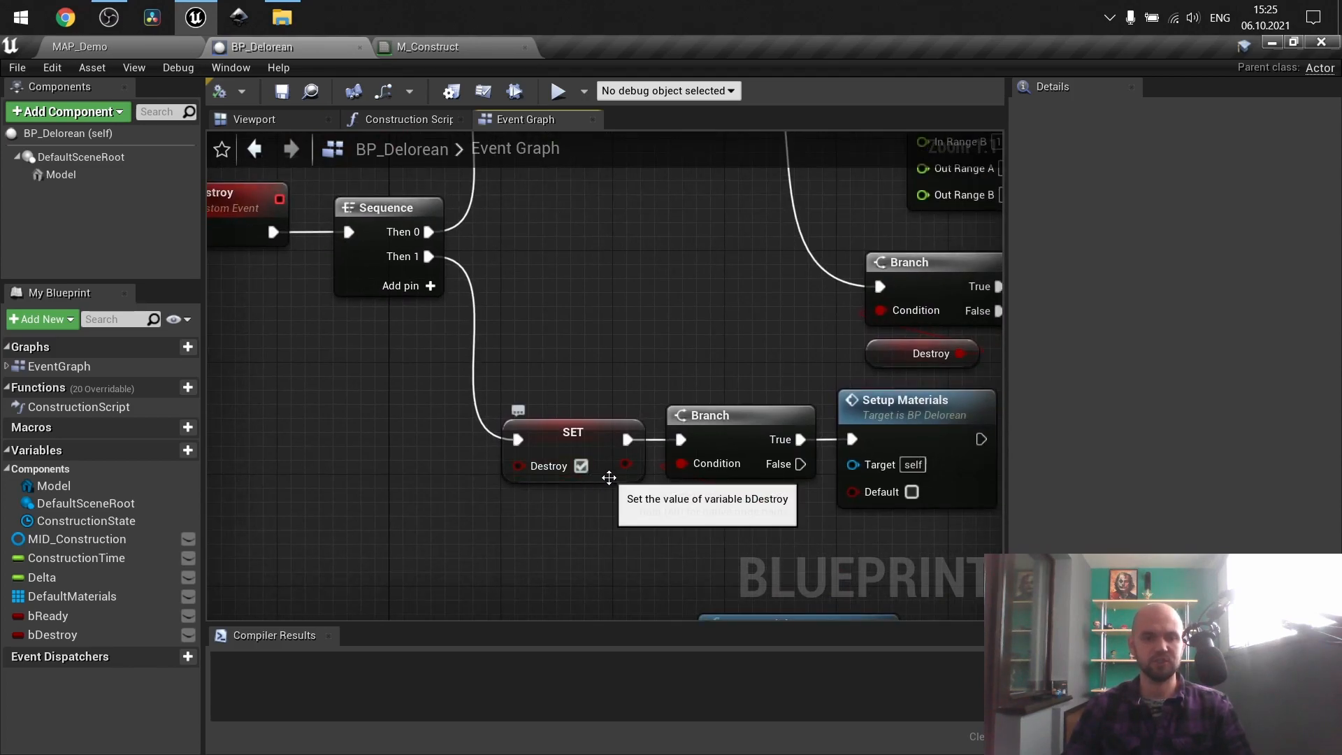
pyautogui.moveTo(610, 515); pyautogui.dragTo(391, 493, button='right')
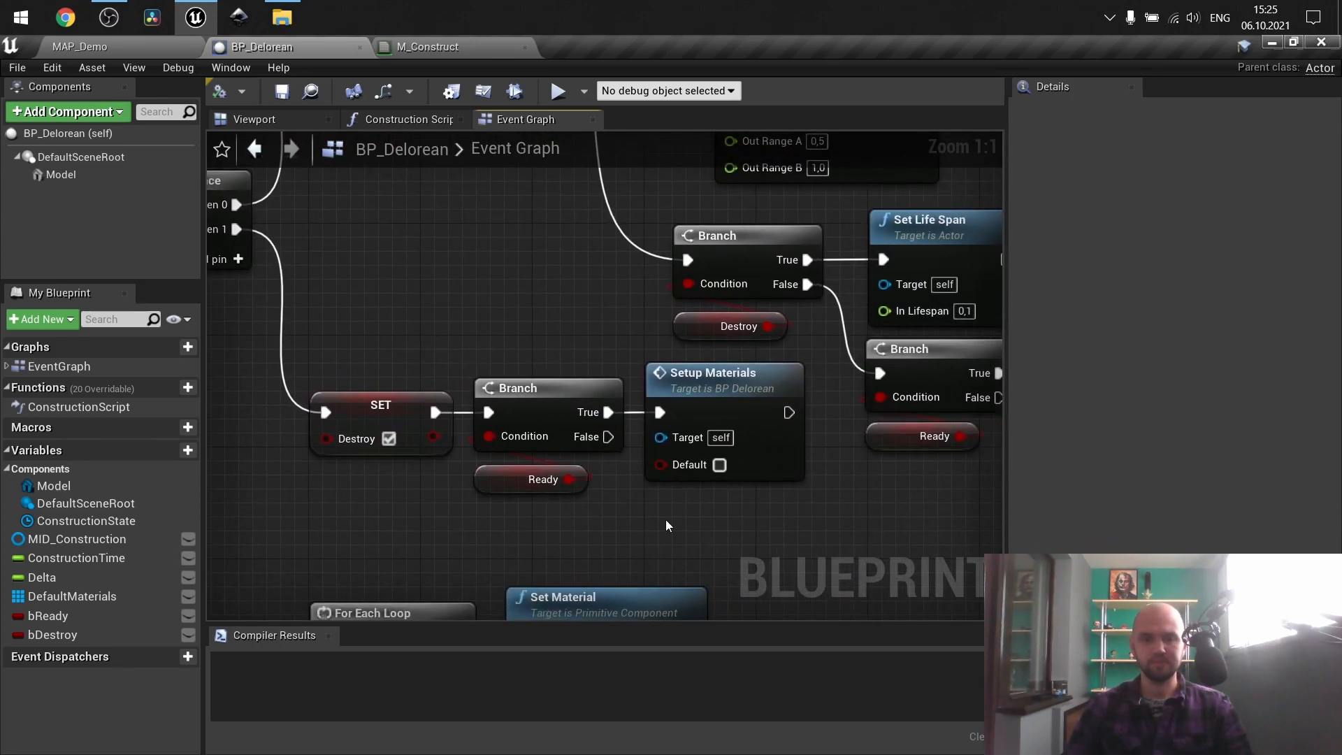
# Compare the two Ready Branch and Setup Materials groups, one following SET Destroy and the other the Destroy Branch's False output
pyautogui.moveTo(723, 520); pyautogui.dragTo(570, 539, button='right')
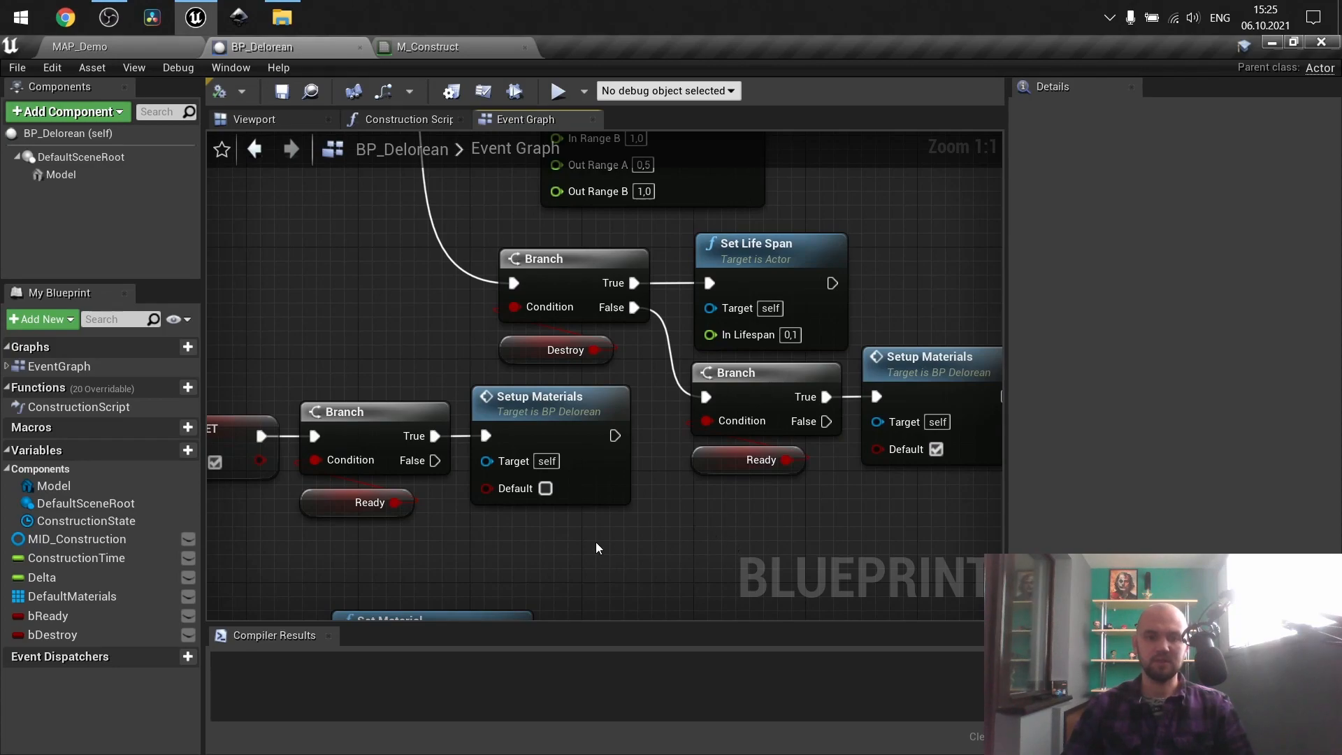
pyautogui.moveTo(598, 544); pyautogui.dragTo(400, 428)
pyautogui.moveTo(780, 539); pyautogui.dragTo(581, 510, button='right')
pyautogui.moveTo(768, 507); pyautogui.dragTo(528, 404)
pyautogui.moveTo(525, 417); pyautogui.dragTo(893, 431, button='right')
pyautogui.moveTo(535, 325); pyautogui.dragTo(351, 316, button='right')
pyautogui.moveTo(532, 522); pyautogui.dragTo(335, 432)
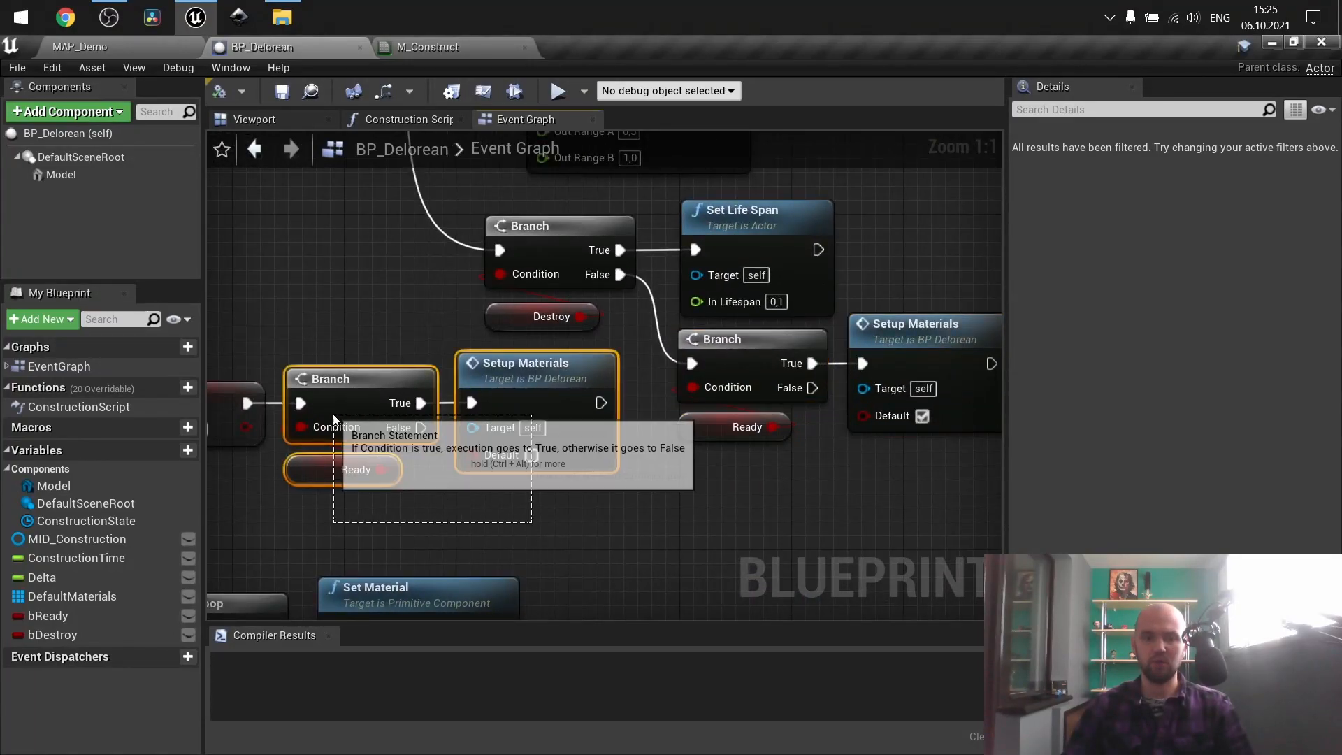
pyautogui.click(610, 513)
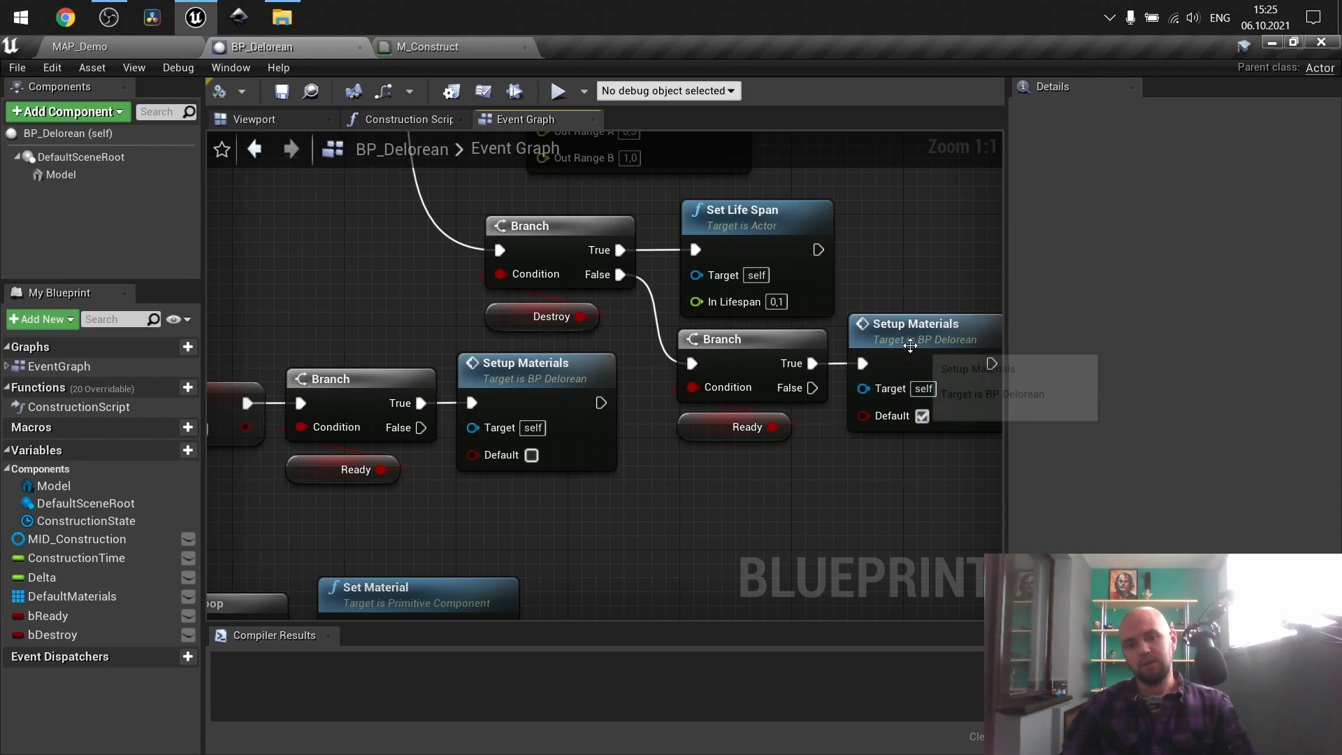
# Trace the Destroy Branch's False output through the Ready Branch to Setup Materials with Default enabled
pyautogui.moveTo(892, 374); pyautogui.dragTo(881, 509, button='right')
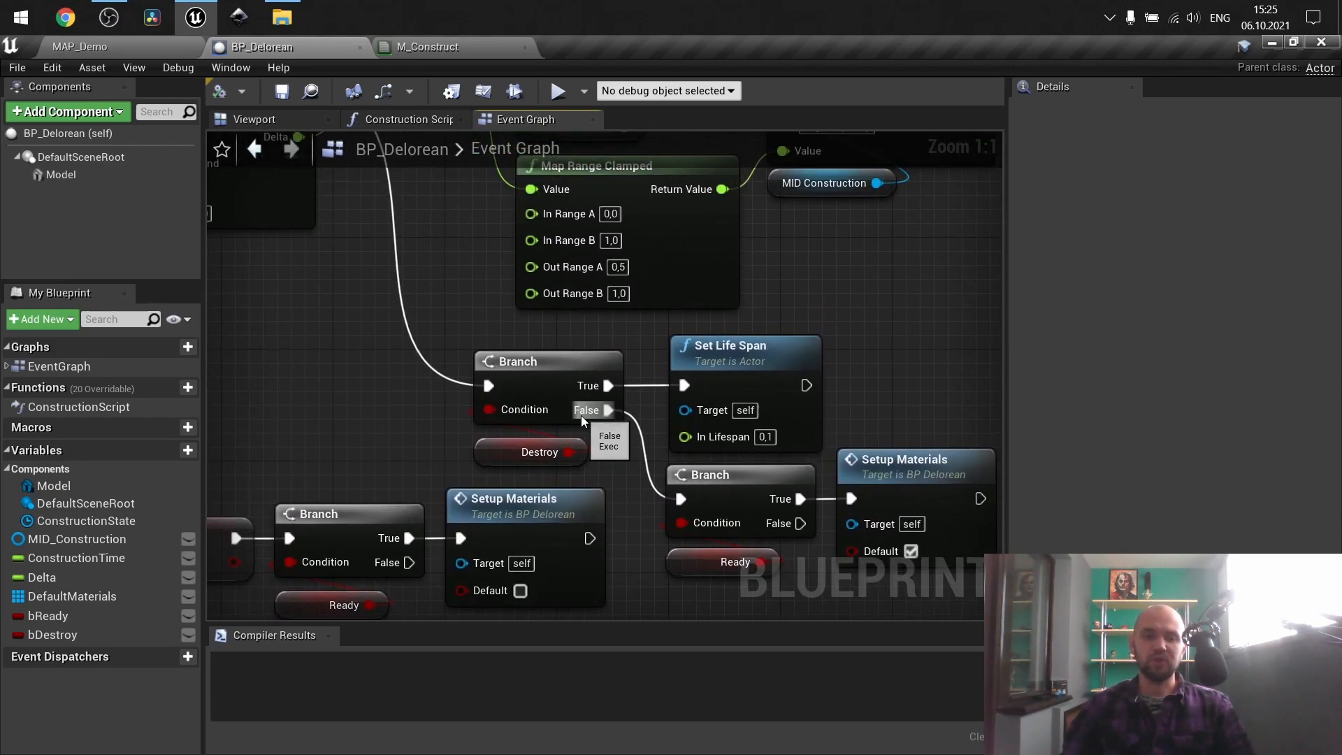
pyautogui.moveTo(632, 471); pyautogui.dragTo(546, 341, button='right')
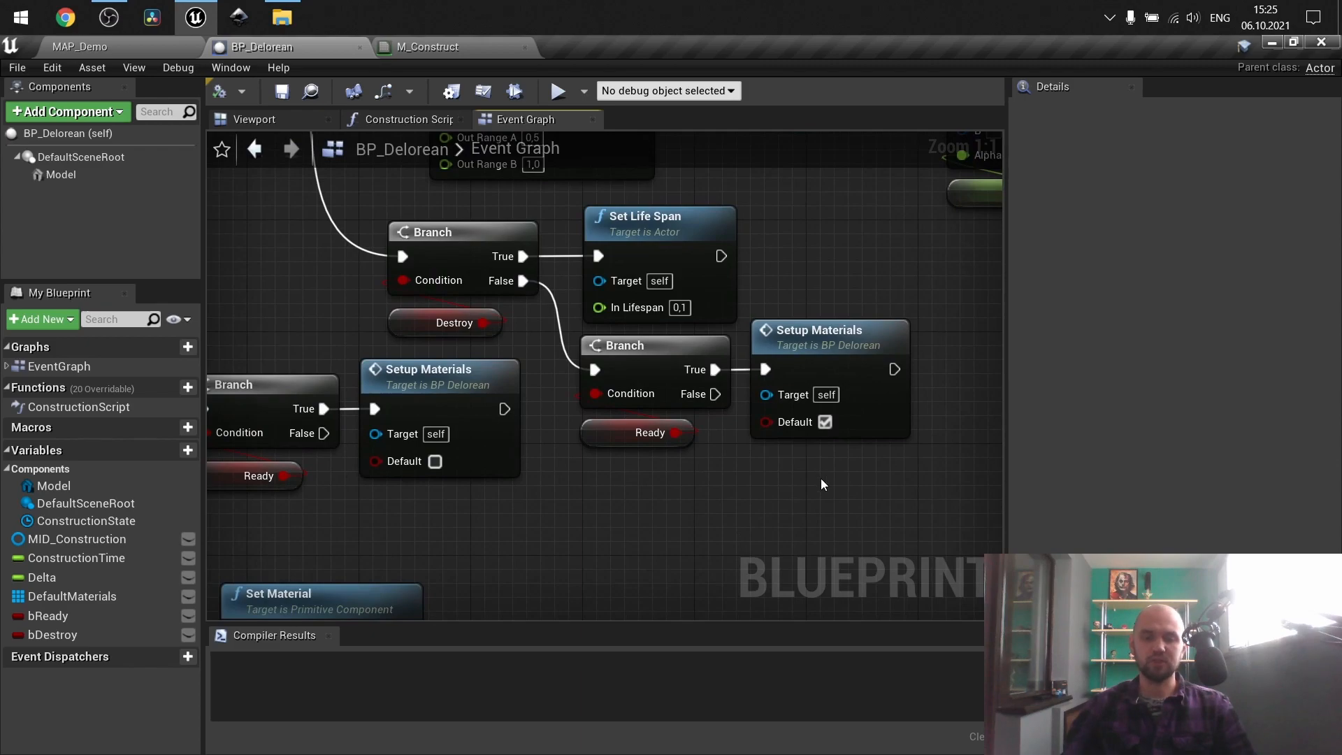
pyautogui.click(794, 406)
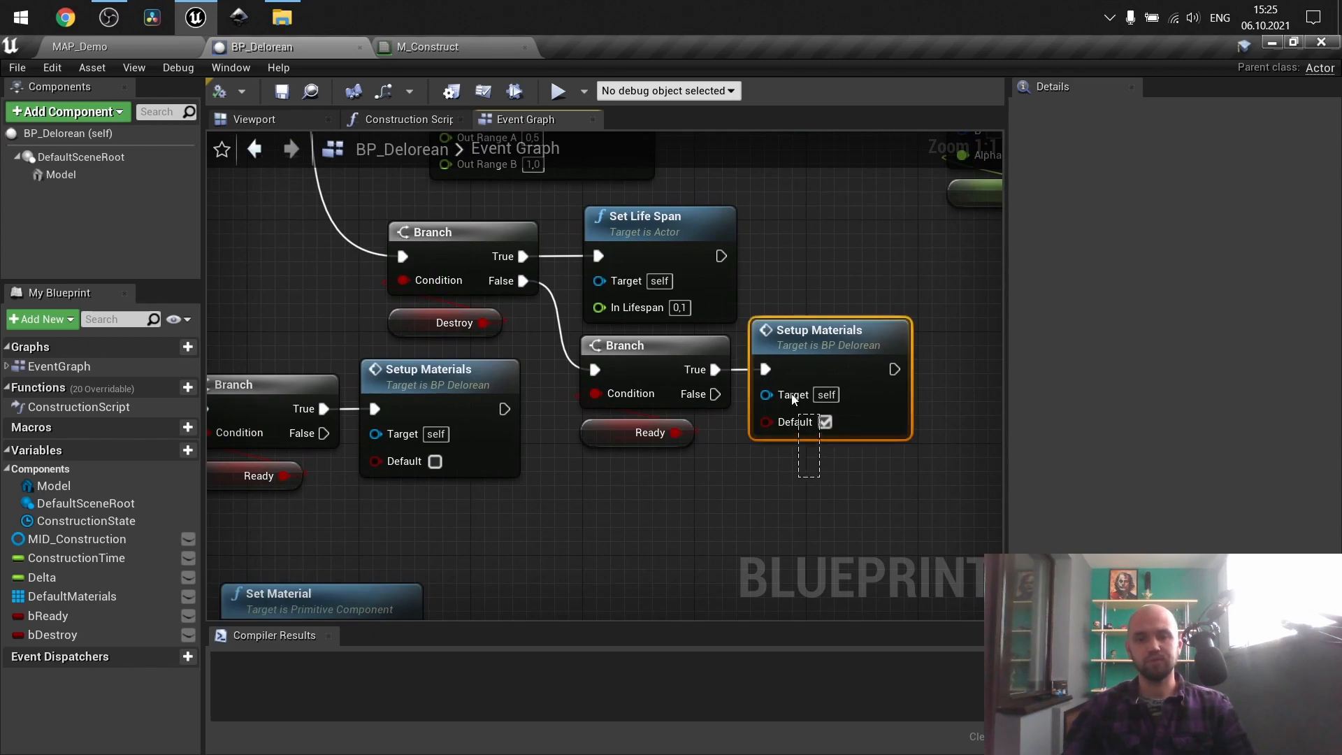
pyautogui.click(843, 481)
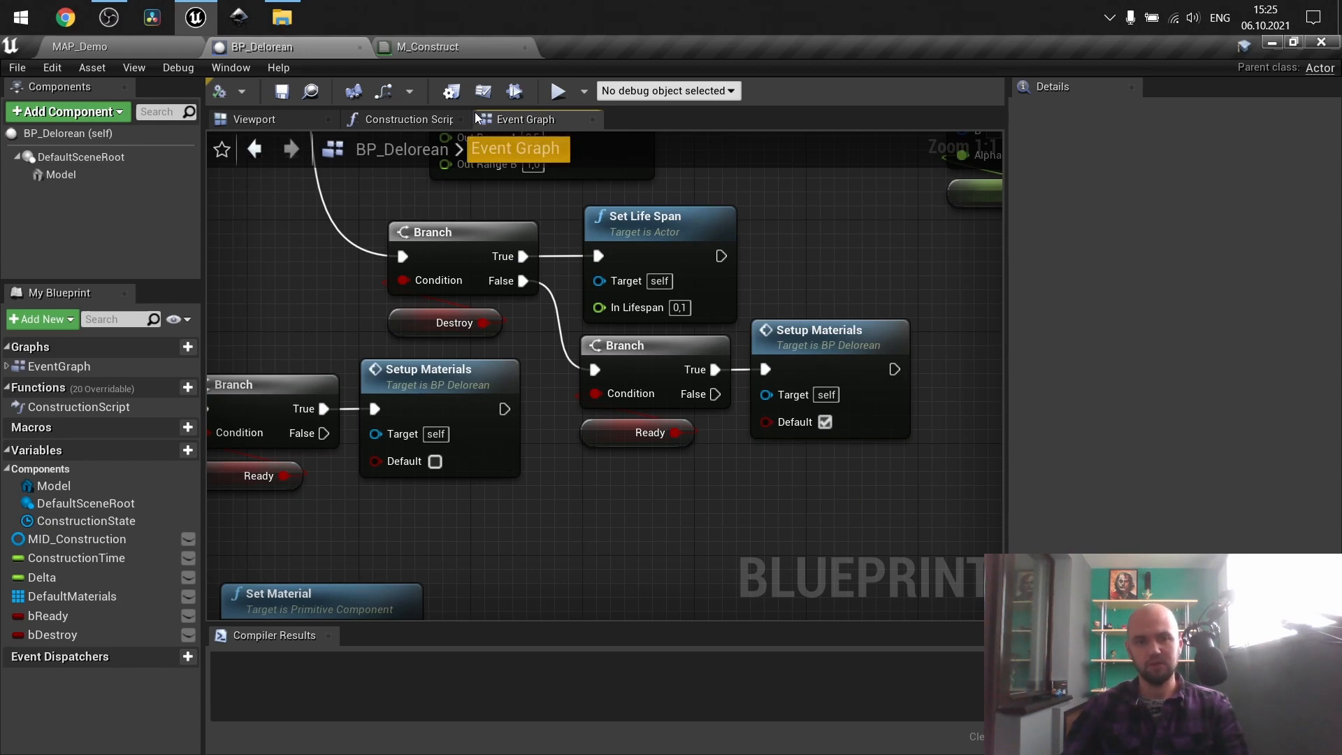
# Examine the chain from the Destroy Sequence's Then 1 output through SET Destroy and the Ready Branch to Setup Materials with Default disabled
pyautogui.moveTo(696, 548); pyautogui.dragTo(913, 535, button='right')
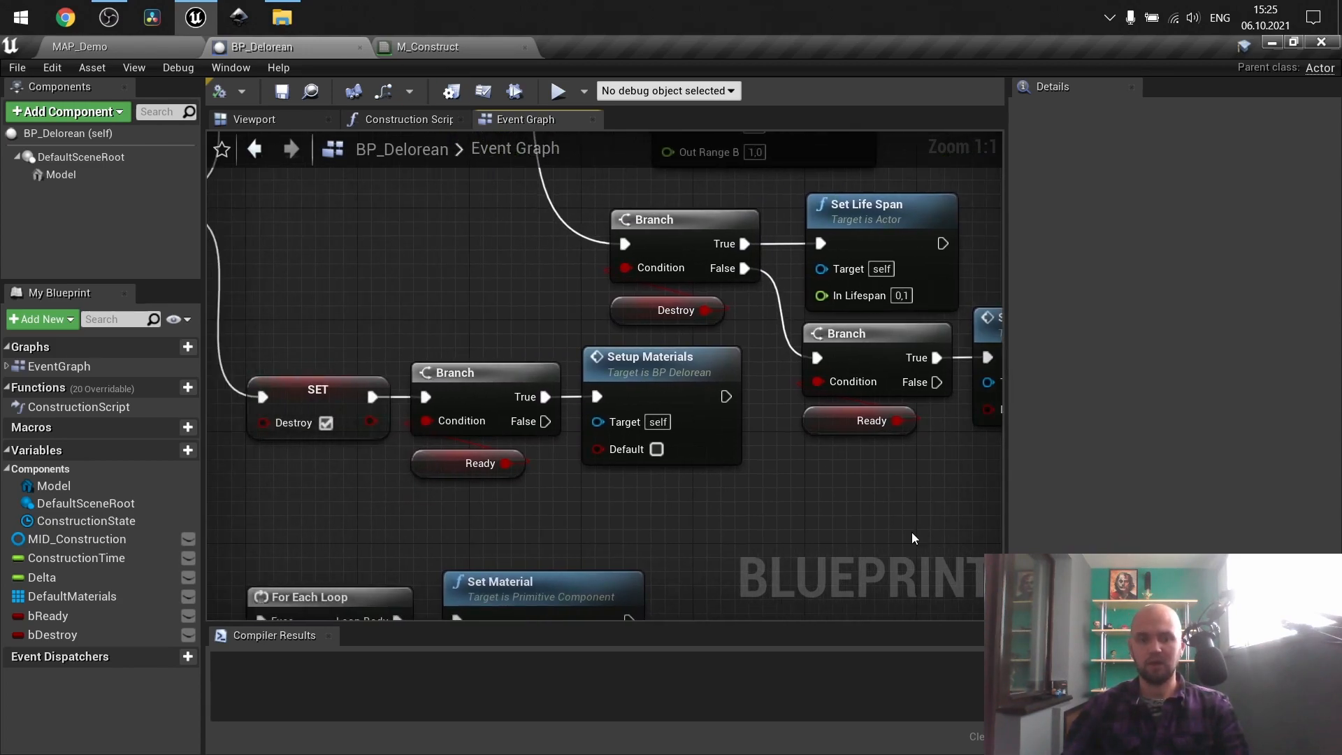
pyautogui.moveTo(500, 336); pyautogui.dragTo(608, 357, button='right')
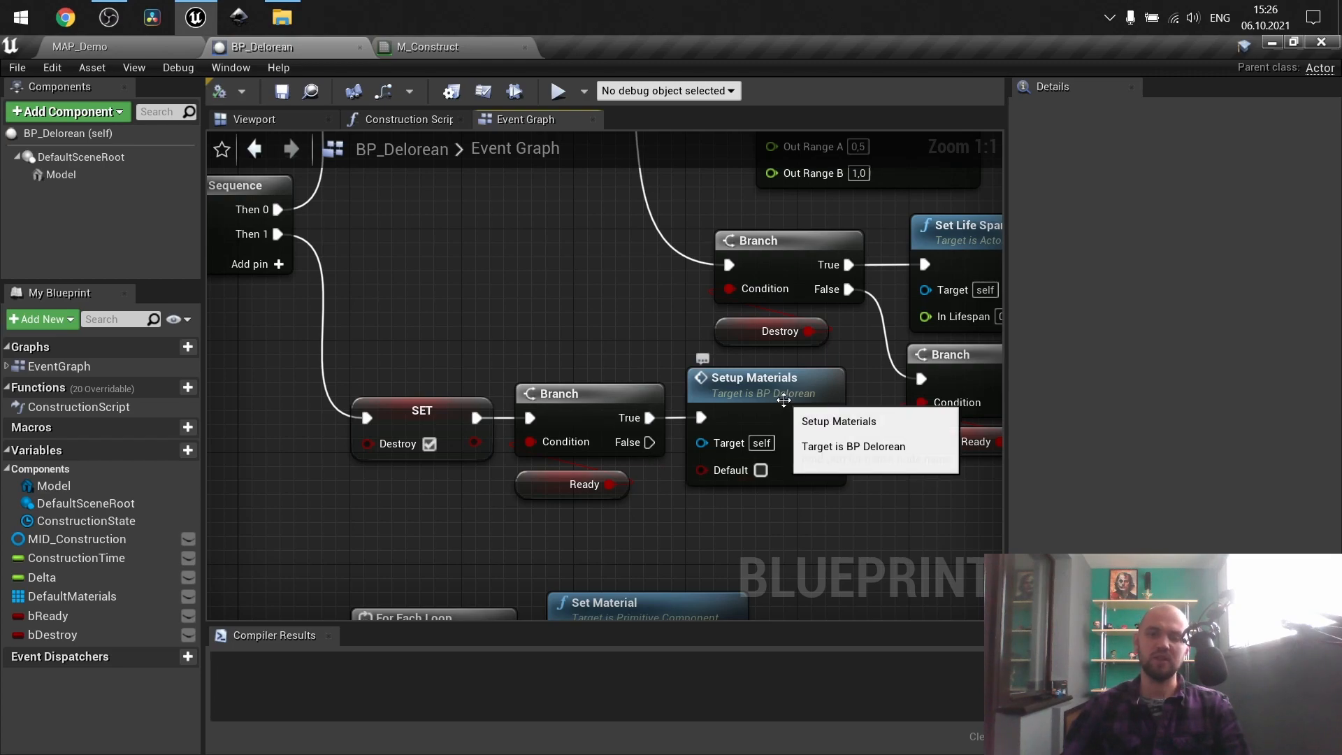
pyautogui.click(728, 402)
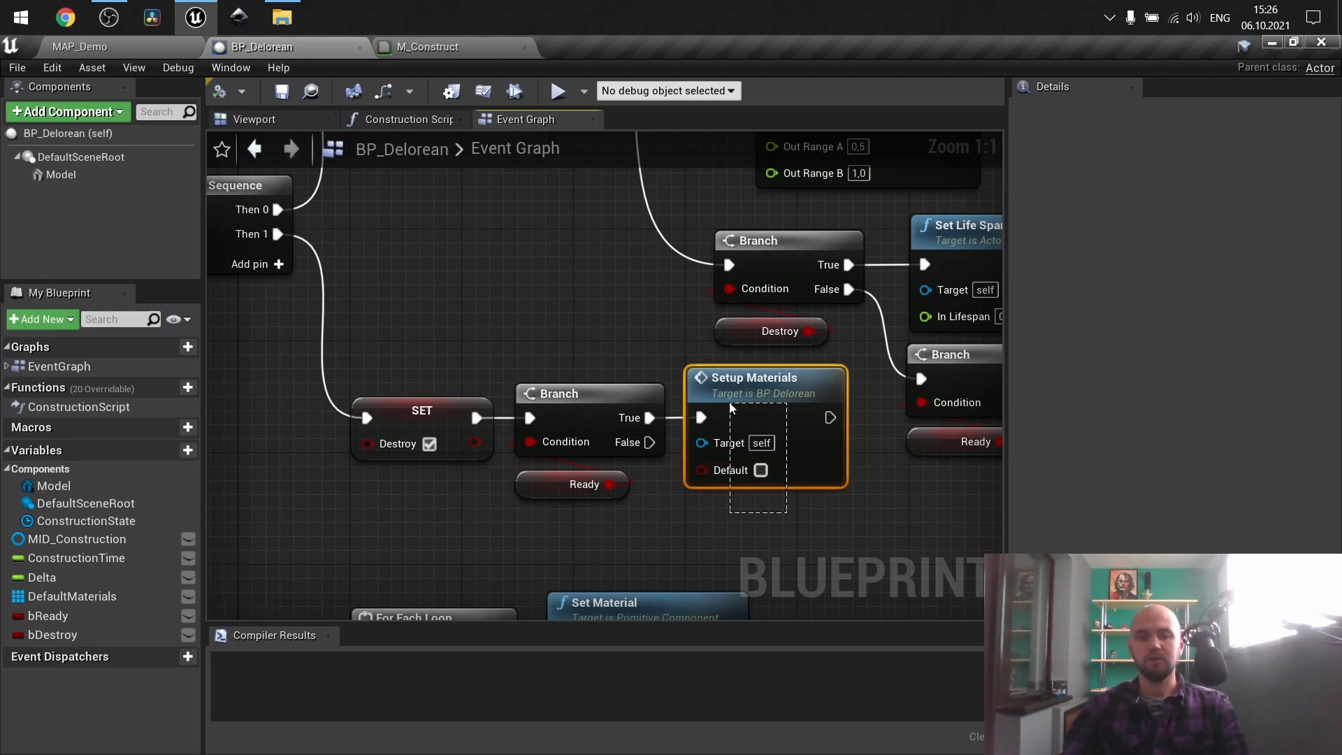
pyautogui.click(773, 527)
pyautogui.scroll(-1, 817, 509)
pyautogui.moveTo(728, 492); pyautogui.dragTo(695, 500, button='right')
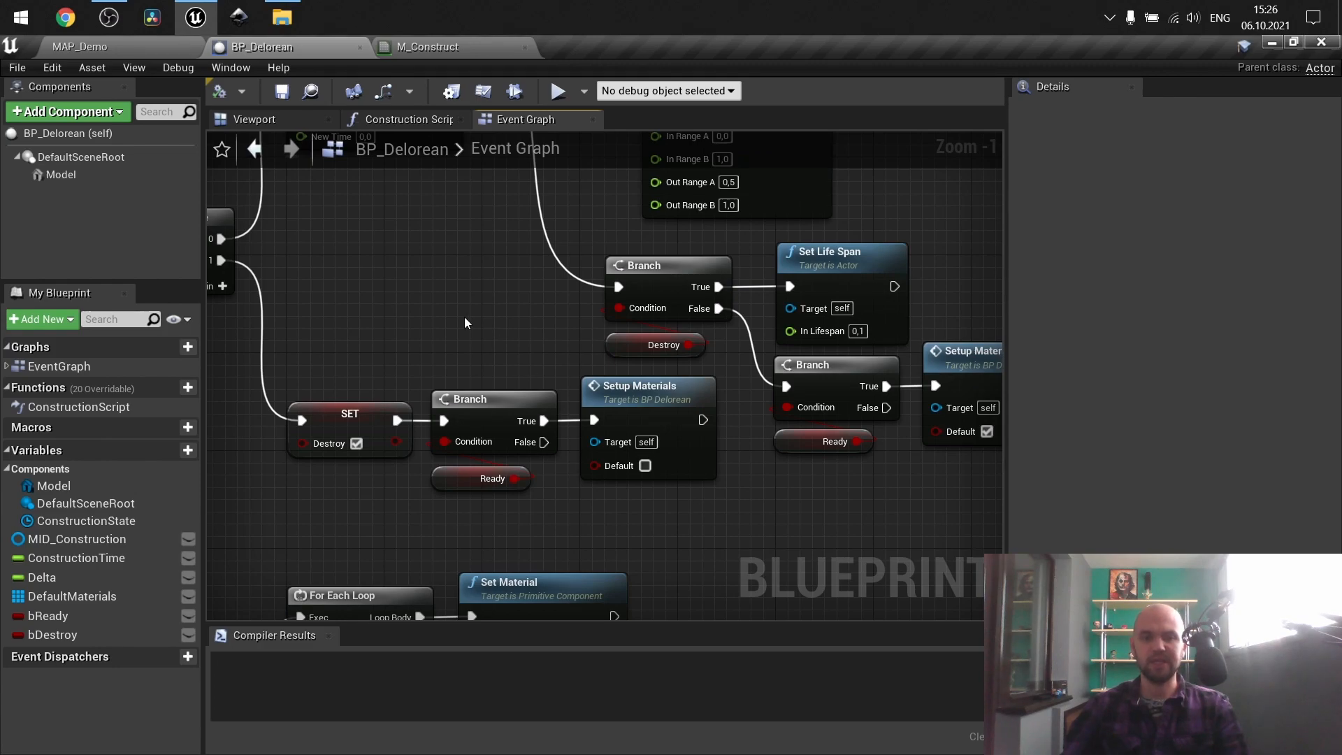
pyautogui.moveTo(464, 317); pyautogui.dragTo(537, 332, button='right')
pyautogui.moveTo(718, 513); pyautogui.dragTo(604, 435)
pyautogui.click(786, 522)
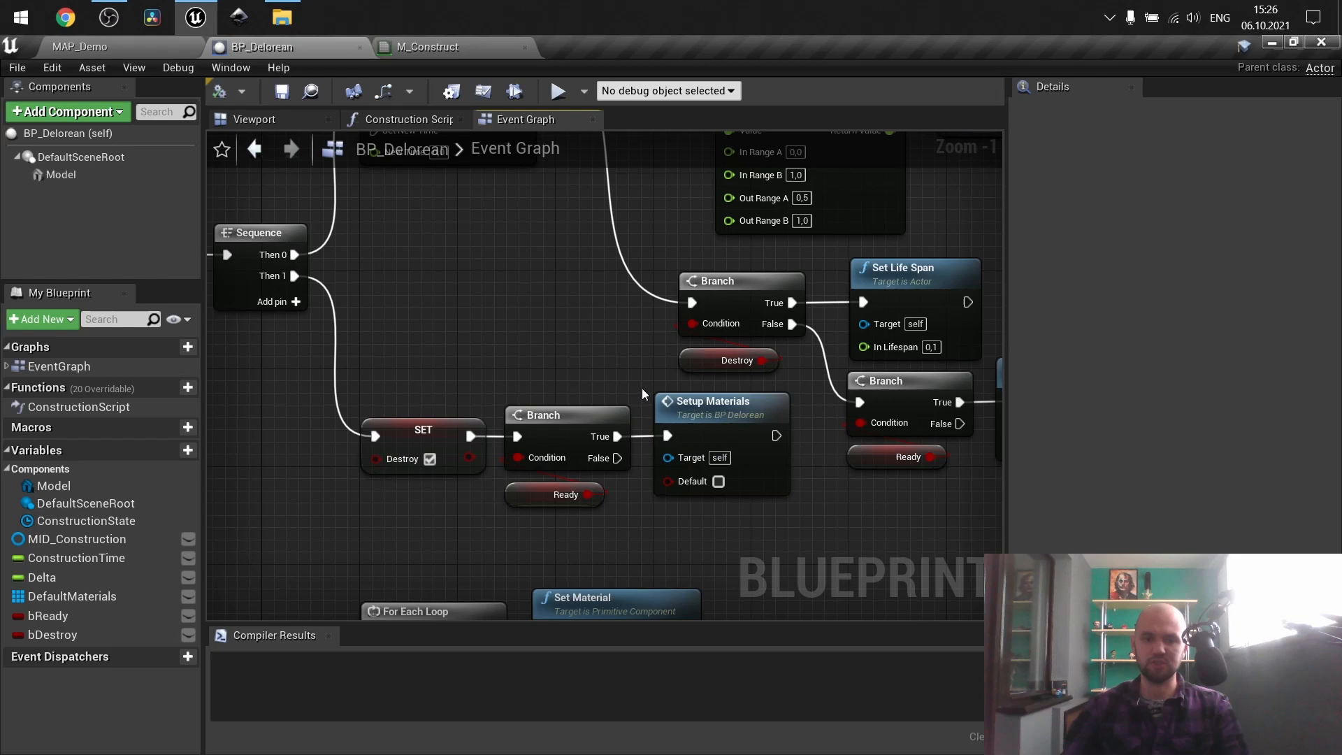
# Review the Event BeginPlay chain through to its closing Setup Materials and Spawn calls
pyautogui.moveTo(642, 388); pyautogui.dragTo(692, 594, button='right')
pyautogui.scroll(-1, 764, 318)
pyautogui.moveTo(566, 166); pyautogui.dragTo(555, 197, button='right')
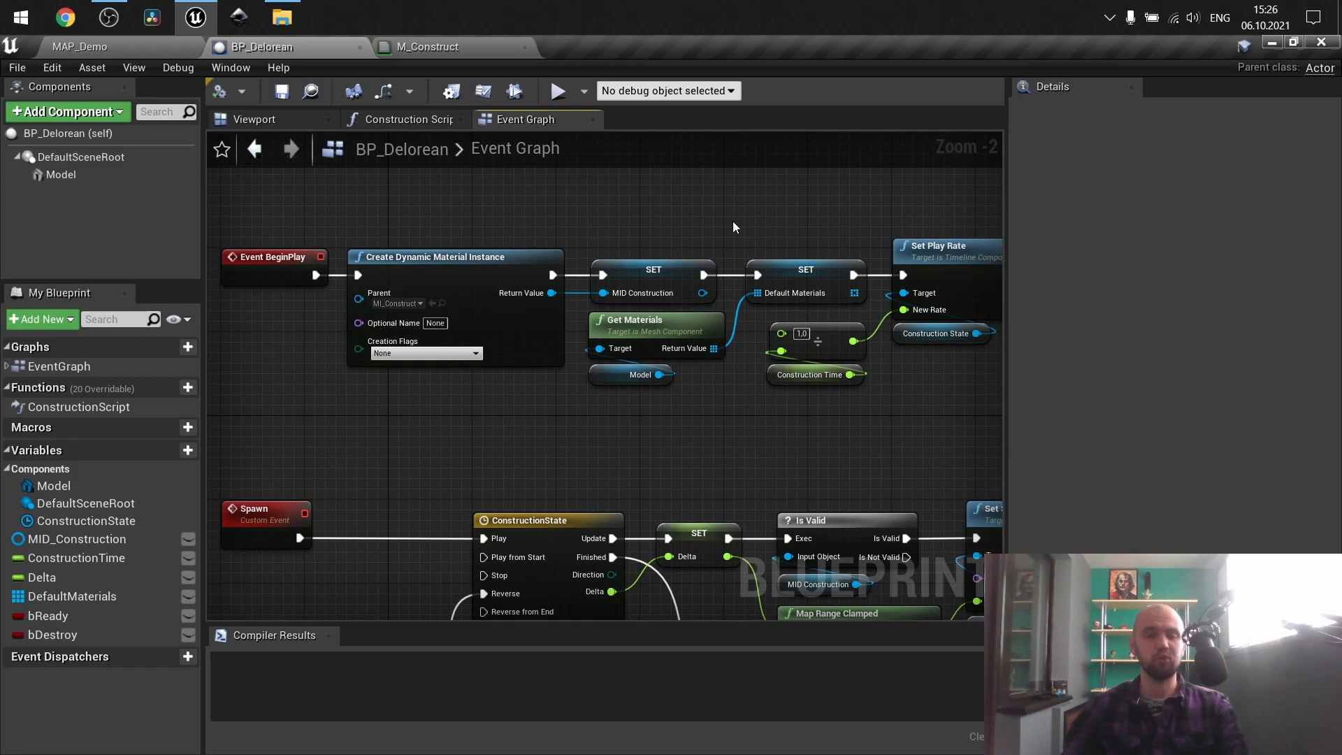
pyautogui.moveTo(732, 221); pyautogui.dragTo(283, 289, button='right')
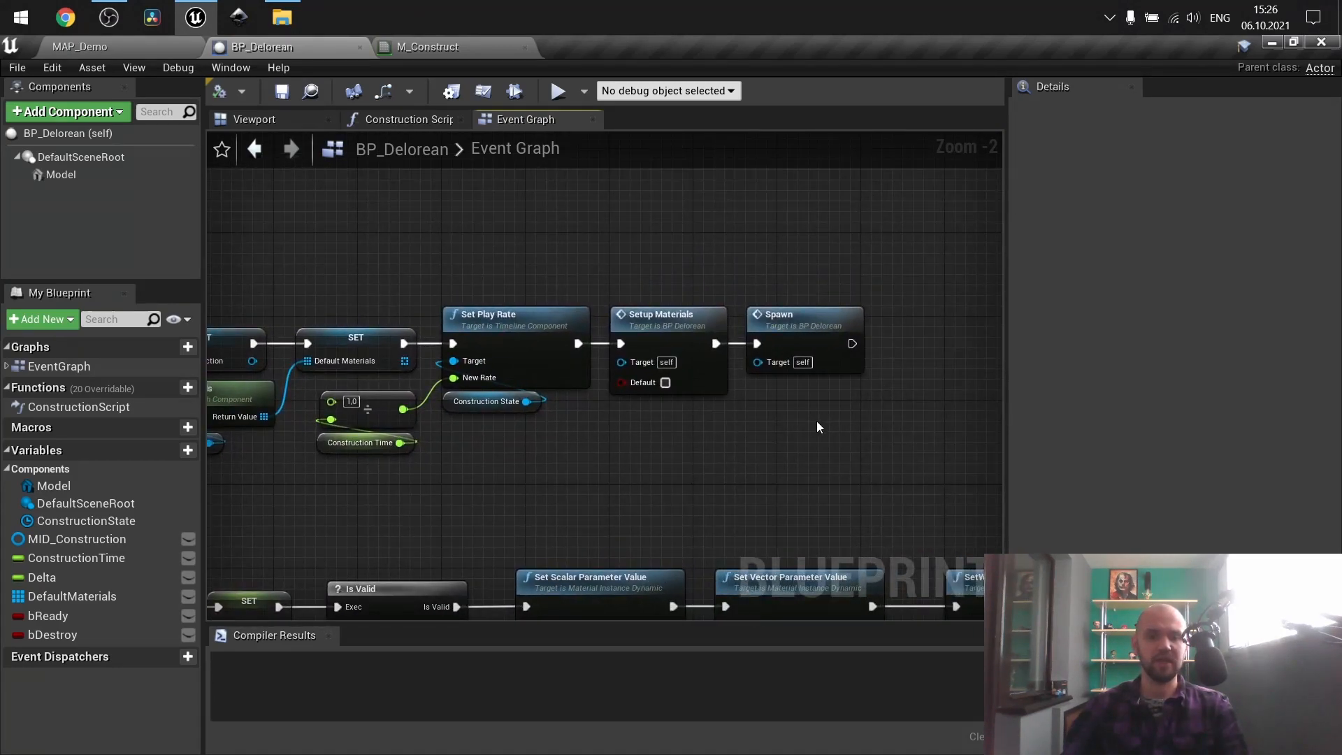
pyautogui.scroll(2, 804, 413)
pyautogui.moveTo(786, 404); pyautogui.dragTo(644, 316)
pyautogui.click(605, 438)
# Revisit Setup Materials after SET Destroy and inspect the For Each Loop and Set Material nodes that apply default or construction materials
pyautogui.scroll(-3, 605, 438)
pyautogui.moveTo(605, 438); pyautogui.dragTo(376, 444, button='right')
pyautogui.moveTo(513, 384); pyautogui.dragTo(377, 329)
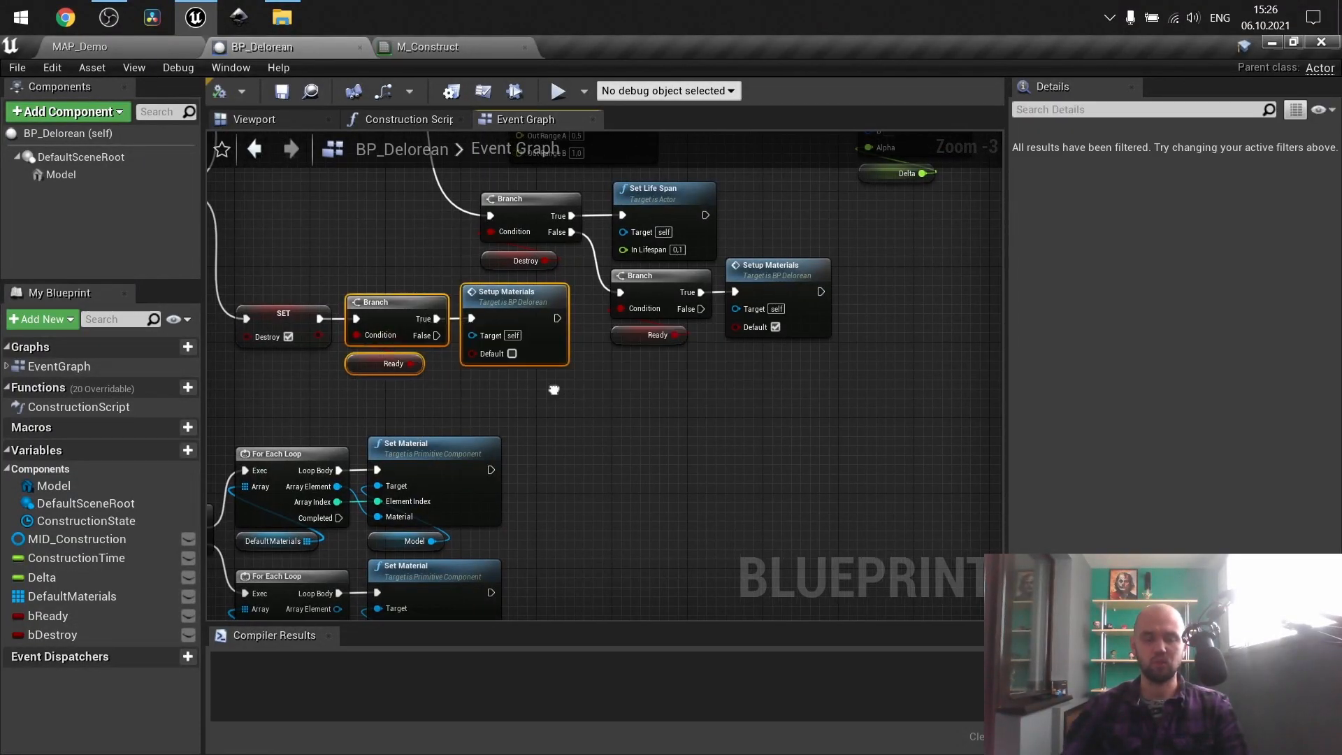
pyautogui.moveTo(554, 384); pyautogui.dragTo(710, 267, button='right')
pyautogui.click(653, 456)
pyautogui.scroll(2, 711, 267)
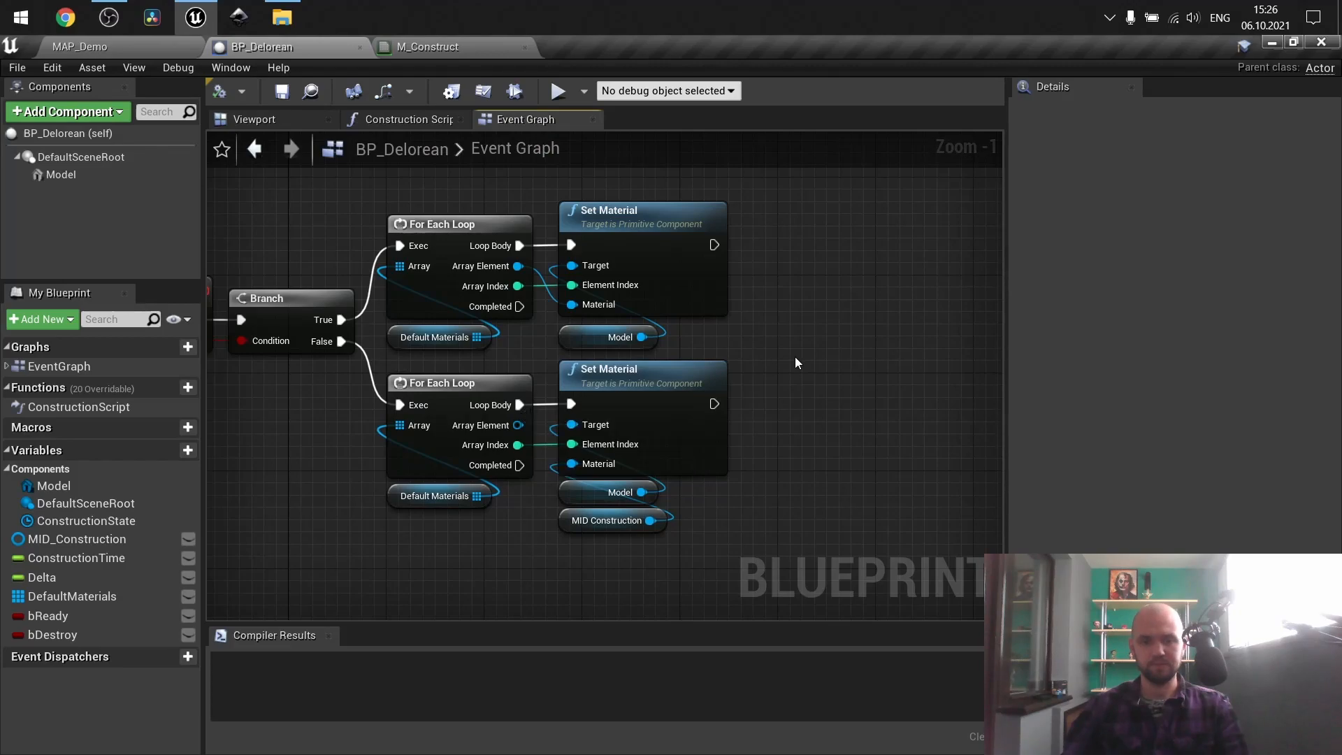
pyautogui.scroll(-3, 795, 357)
pyautogui.moveTo(811, 315); pyautogui.dragTo(714, 619, button='right')
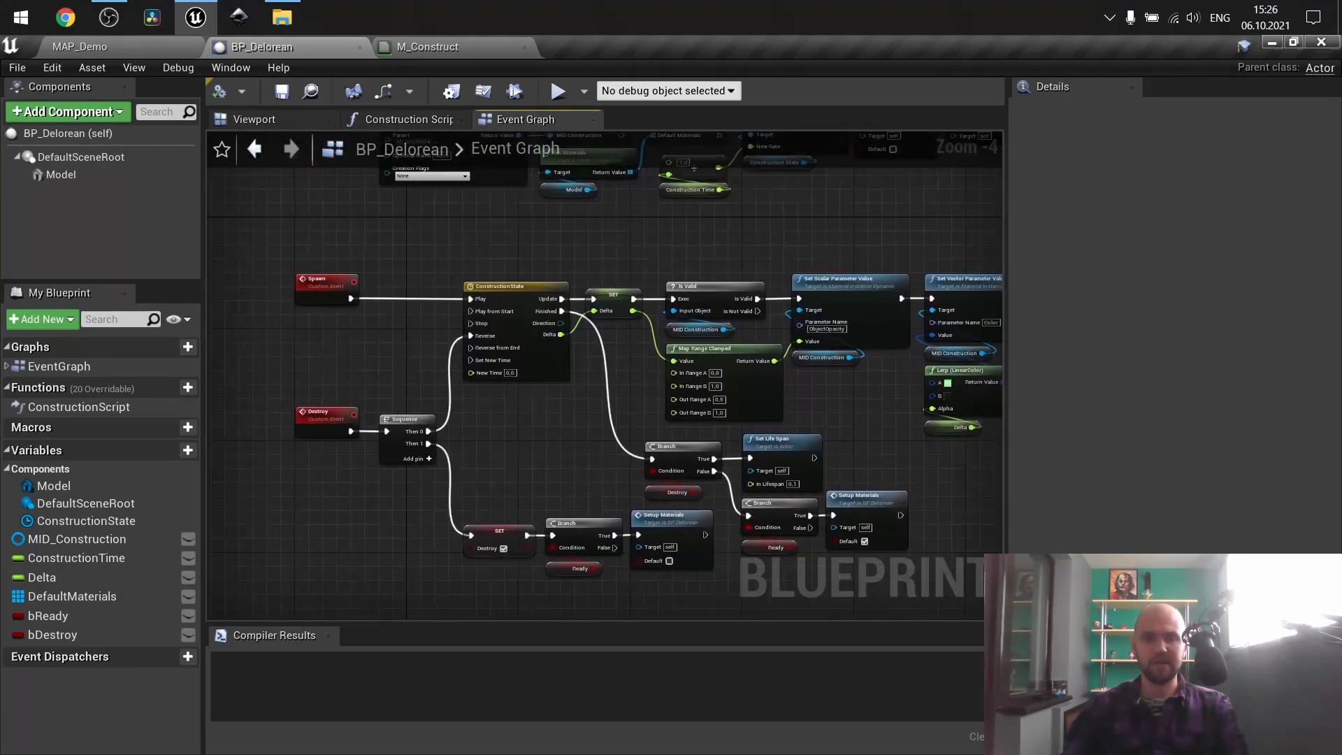
# Close the BP_Delorean blueprint and open the ThirdPersonCharacter blueprint from the ThirdPersonBP folder
pyautogui.click(359, 47)
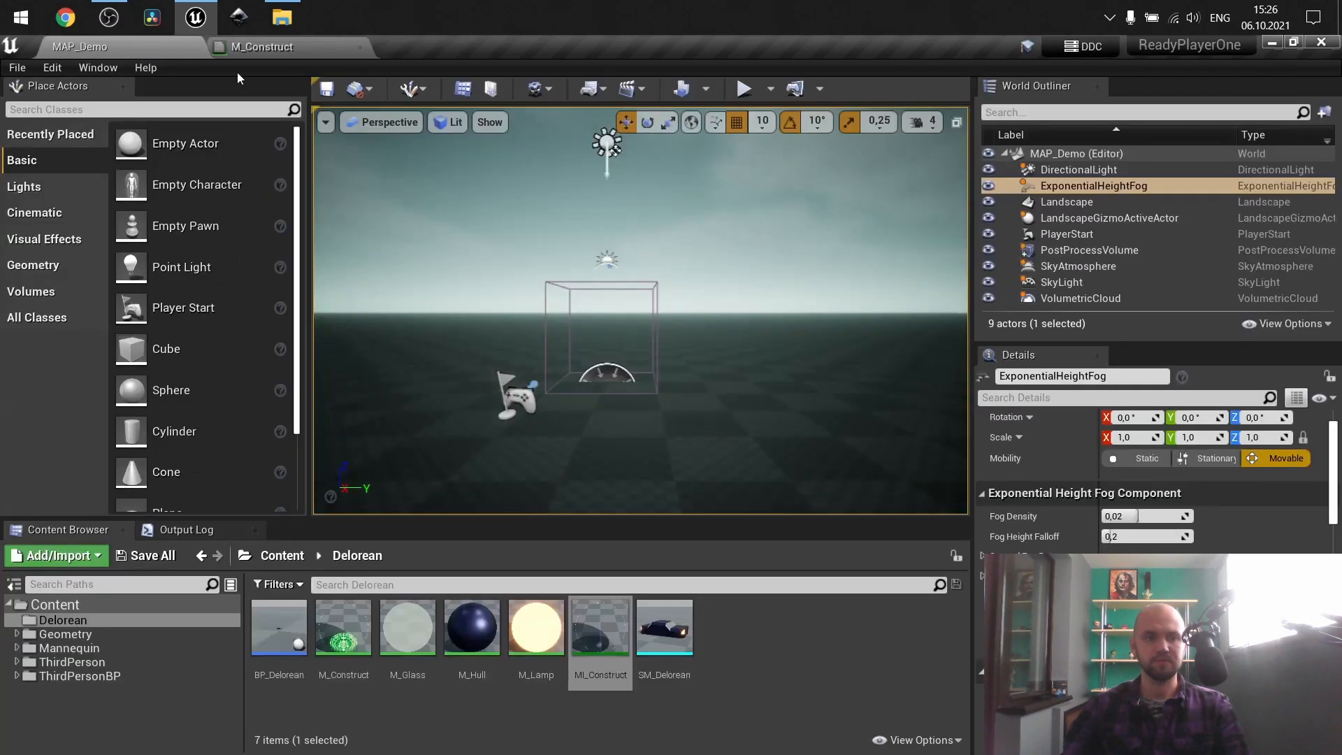
pyautogui.click(102, 677)
pyautogui.click(287, 635)
pyautogui.doubleClick(287, 635)
pyautogui.doubleClick(287, 635)
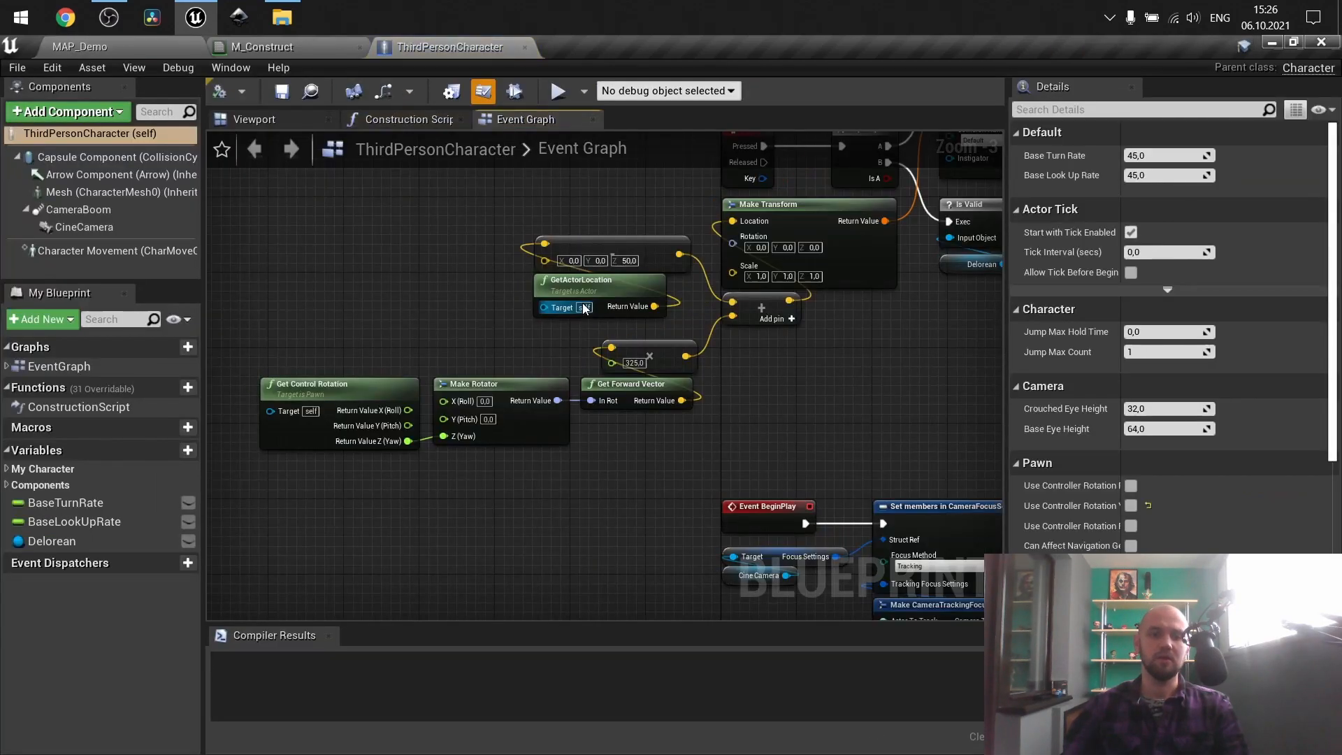
# Examine the F key event's Flip Flop and its paths to SpawnActor BP Delorean and the Is Valid and Destroy nodes
pyautogui.moveTo(826, 343); pyautogui.dragTo(689, 516, button='right')
pyautogui.scroll(2, 441, 354)
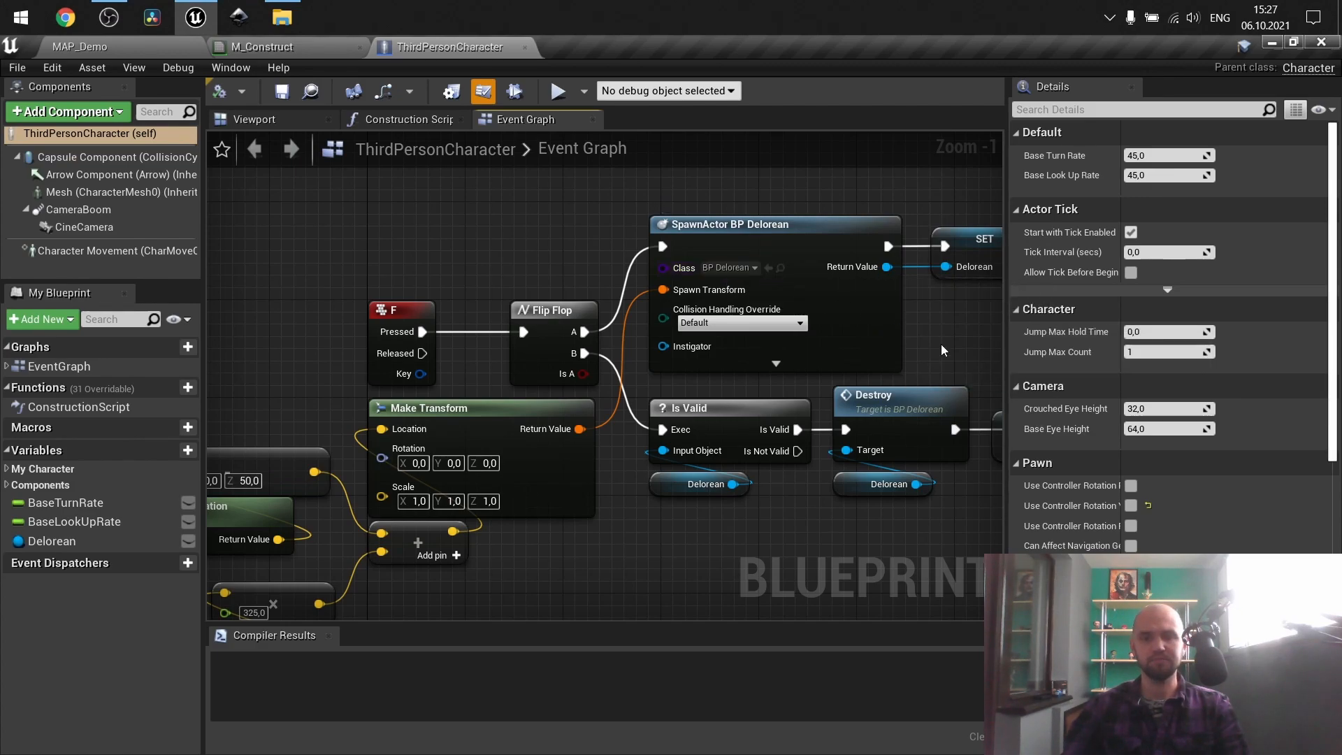
pyautogui.moveTo(941, 344); pyautogui.dragTo(968, 242, button='right')
# Highlight the actor location, control rotation and forward vector nodes feeding Make Transform to inspect the spawn position calculation
pyautogui.moveTo(657, 457); pyautogui.dragTo(911, 339, button='right')
pyautogui.moveTo(823, 507); pyautogui.dragTo(260, 239)
pyautogui.moveTo(297, 242); pyautogui.dragTo(450, 294, button='right')
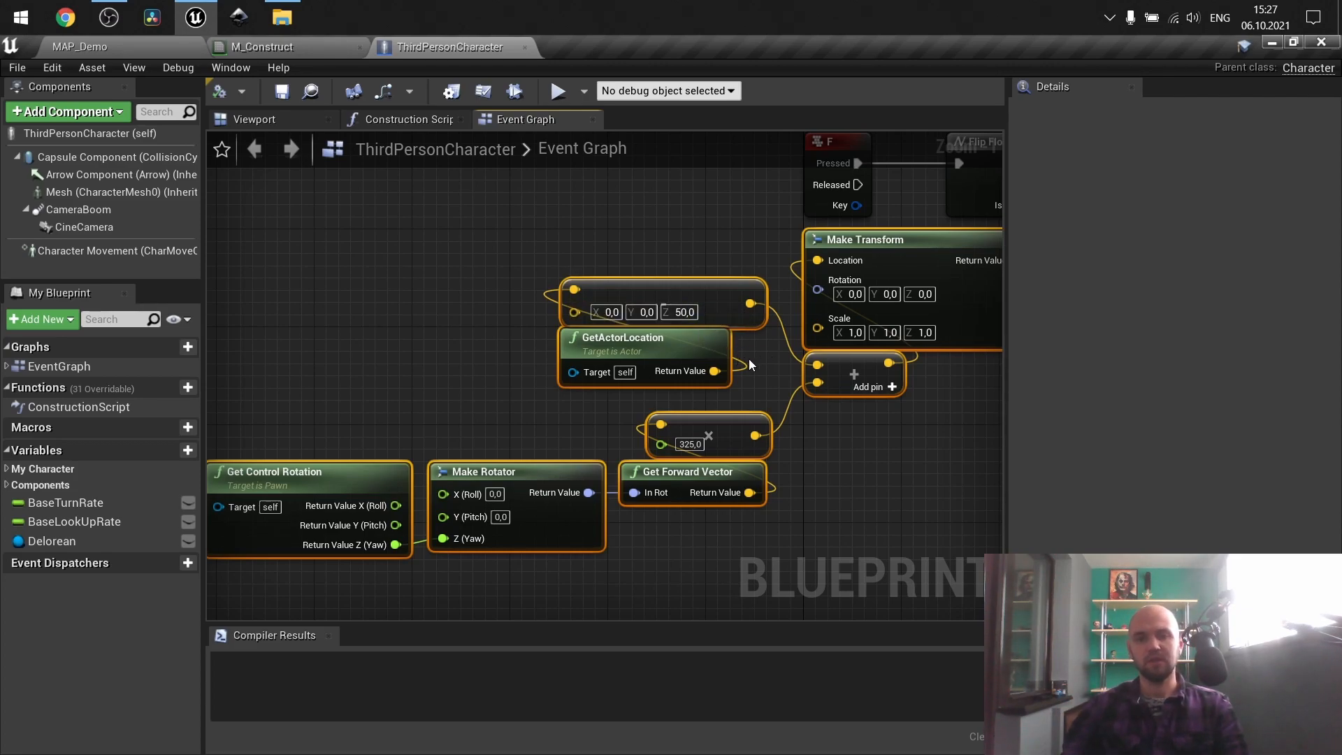
# Follow the Flip Flop's B output through Is Valid and Destroy, and inspect the SET Delorean node that clears the reference
pyautogui.moveTo(750, 364); pyautogui.dragTo(590, 401, button='right')
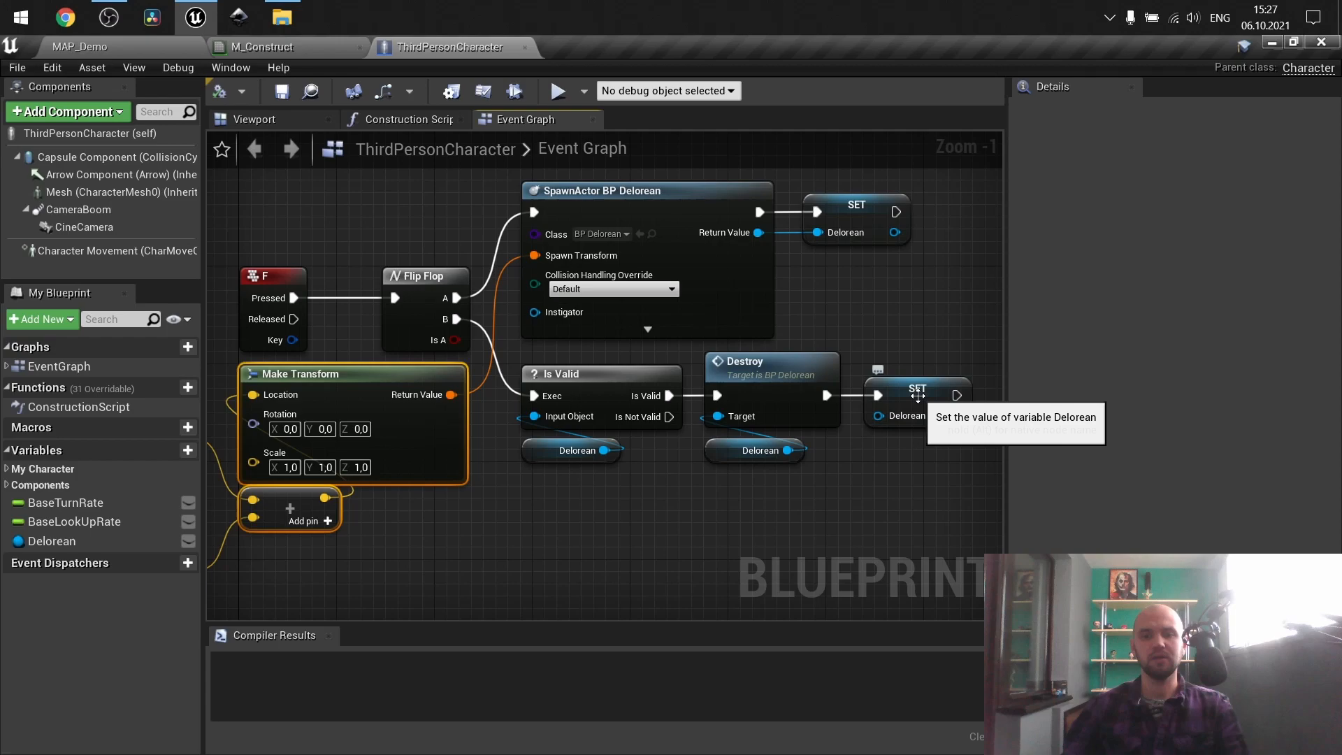
pyautogui.click(892, 420)
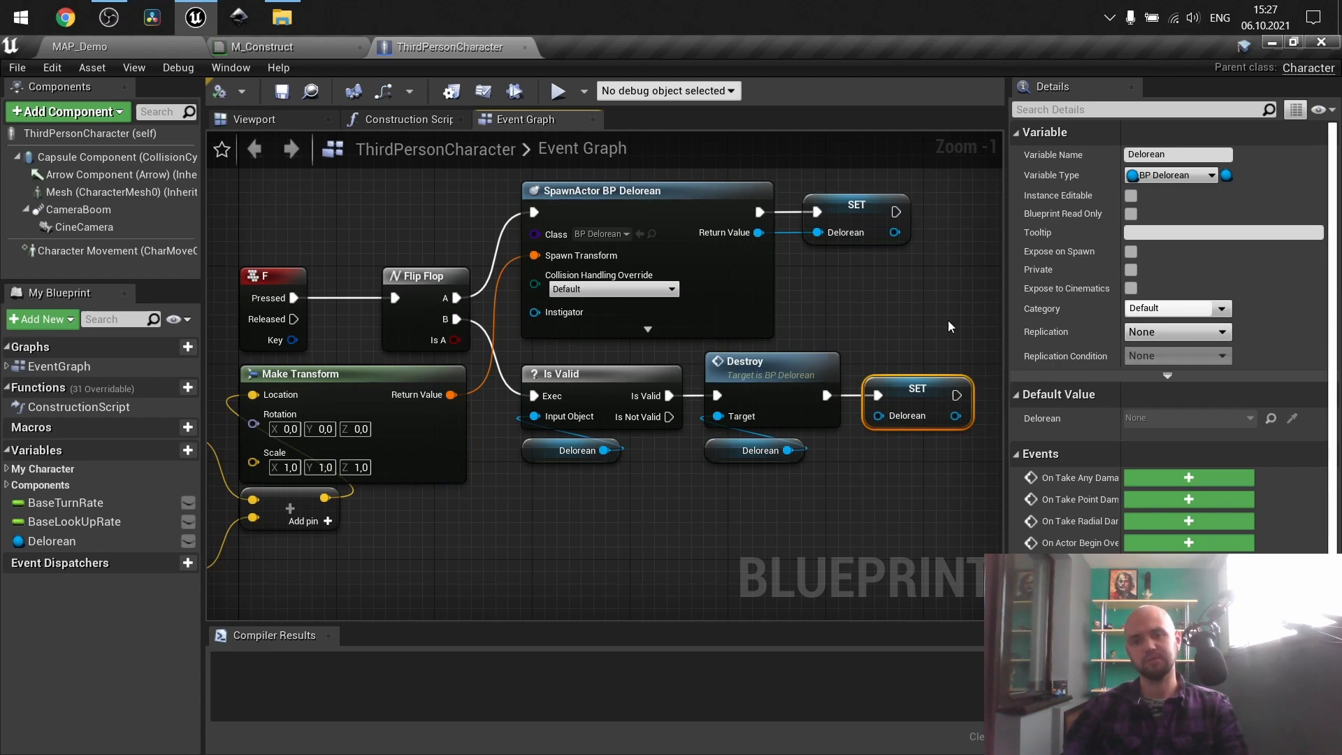
pyautogui.click(815, 493)
pyautogui.scroll(-1, 815, 493)
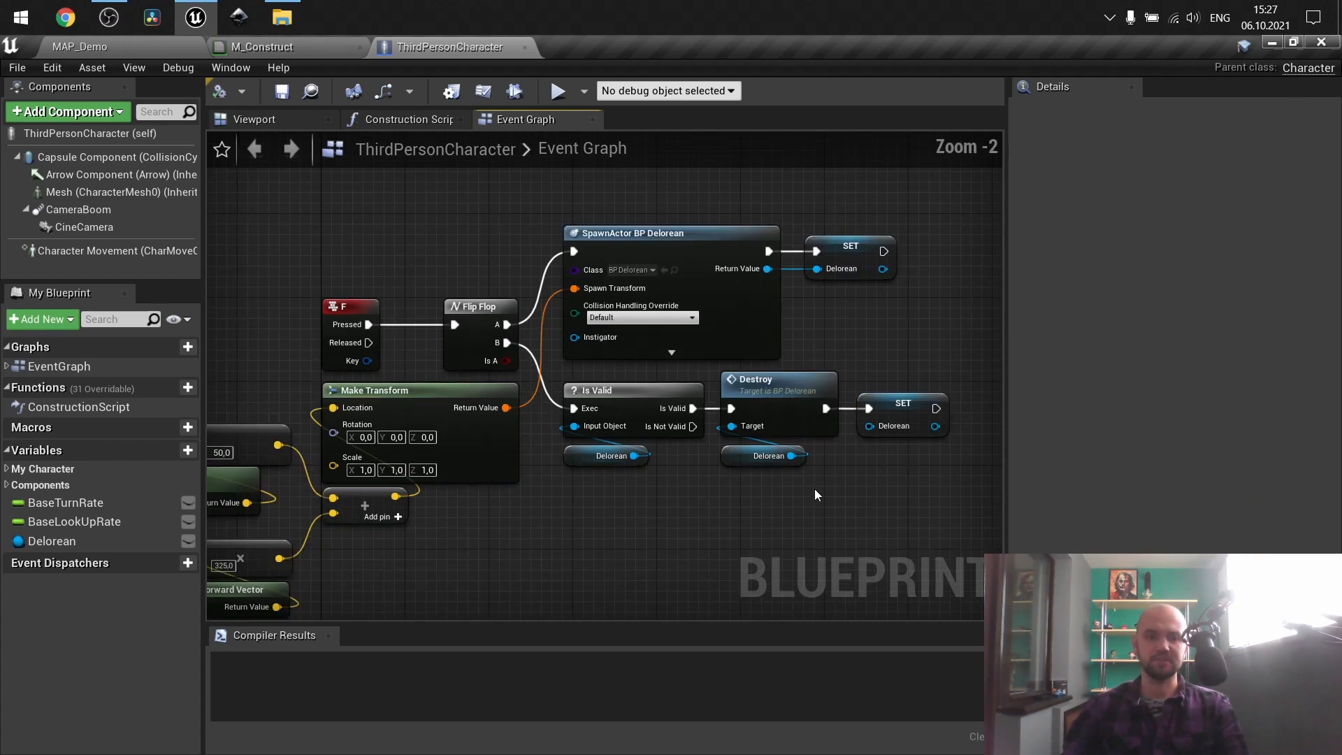
pyautogui.moveTo(815, 493); pyautogui.dragTo(722, 477, button='right')
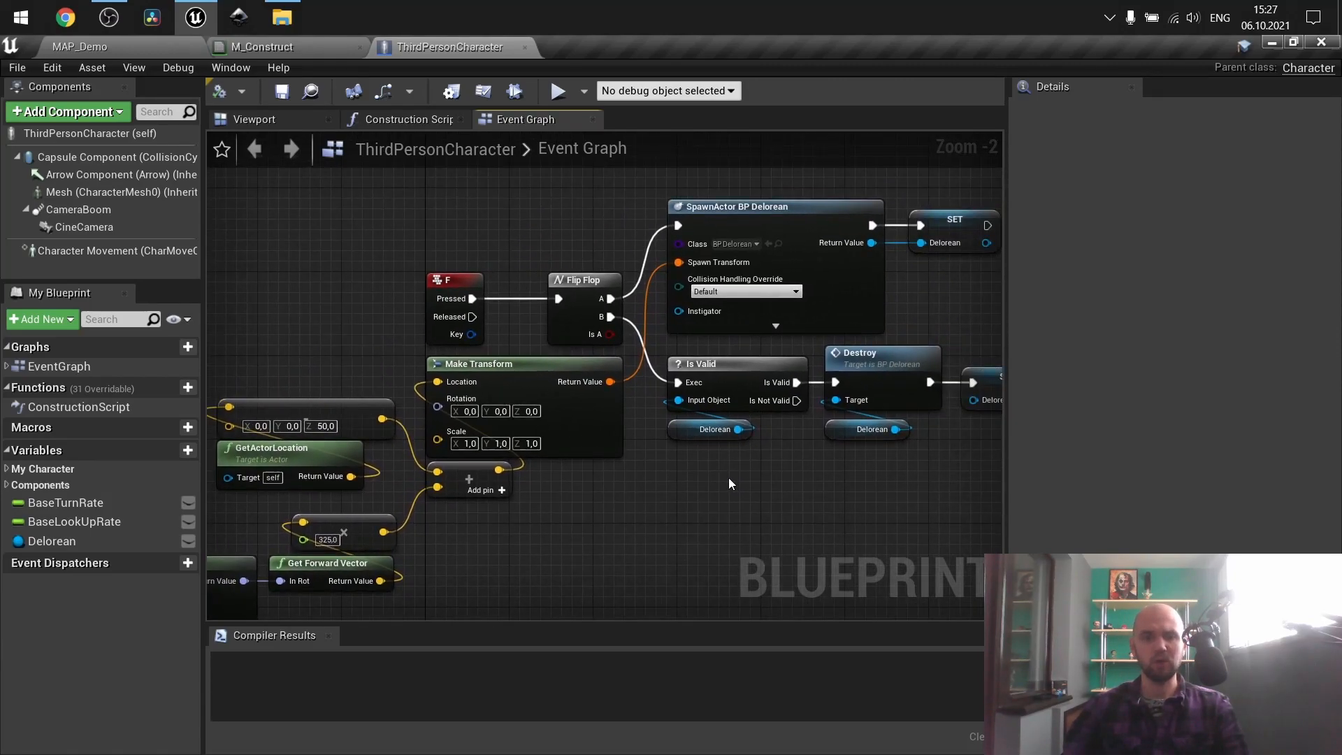